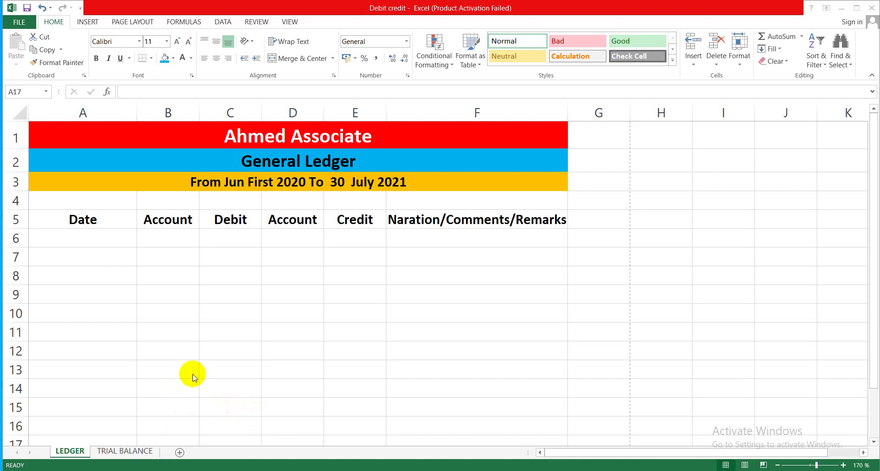
Examine the LEDGER and TRIAL BALANCE sheet names, along with the LEDGER sheet's title rows and column headings.
{"action": "left_click", "coordinate": [86, 452]}
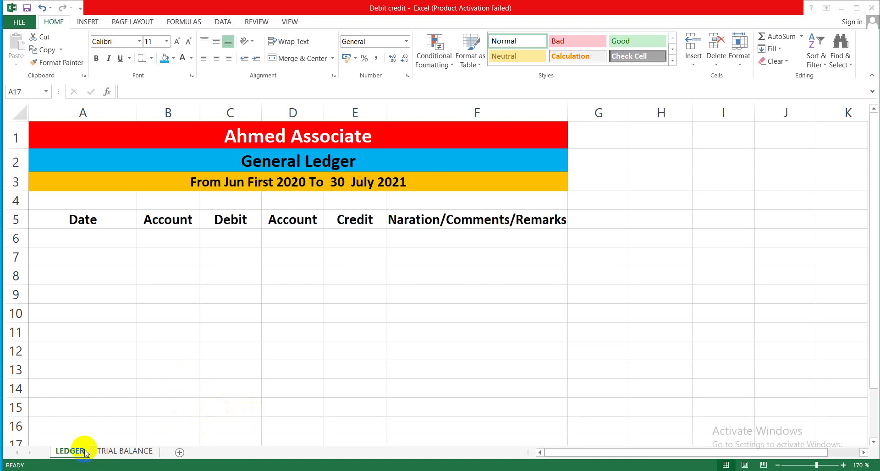
{"action": "double_click", "coordinate": [86, 452]}
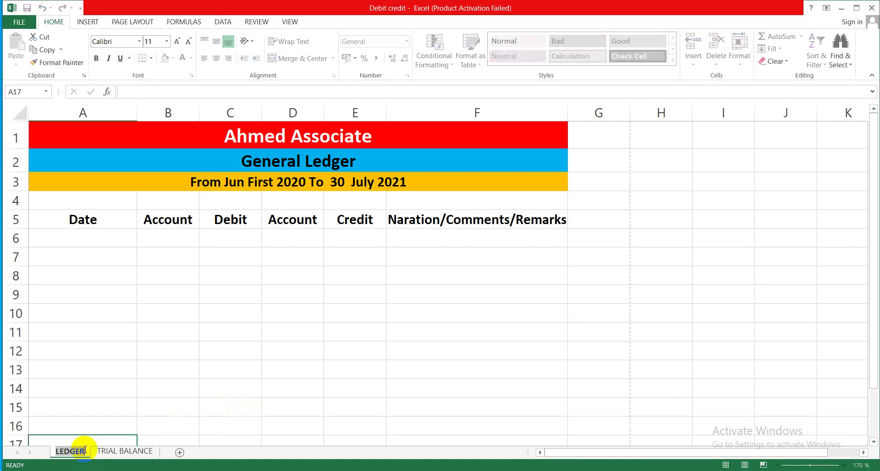
{"action": "left_click", "coordinate": [127, 453]}
{"action": "double_click", "coordinate": [145, 451]}
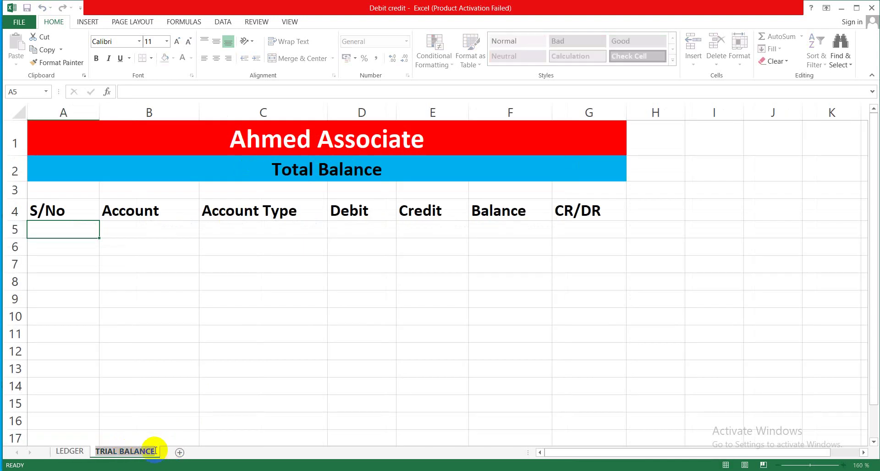
{"action": "double_click", "coordinate": [147, 451]}
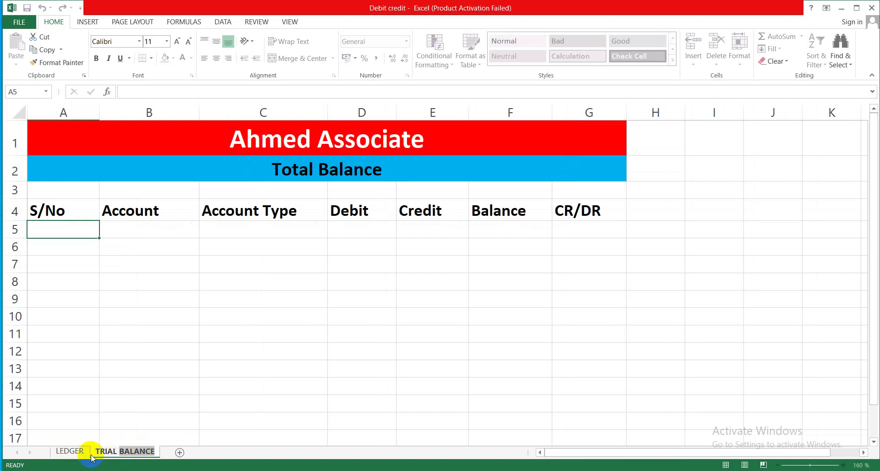
{"action": "left_click", "coordinate": [70, 452]}
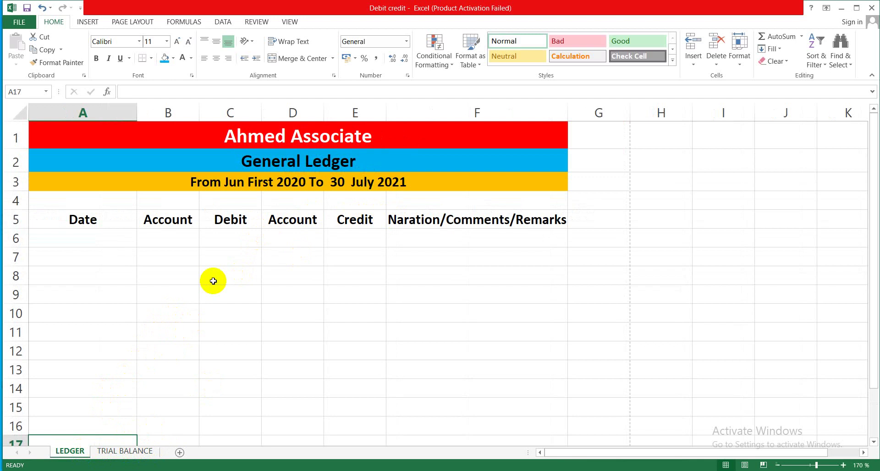
{"action": "left_click", "coordinate": [273, 142]}
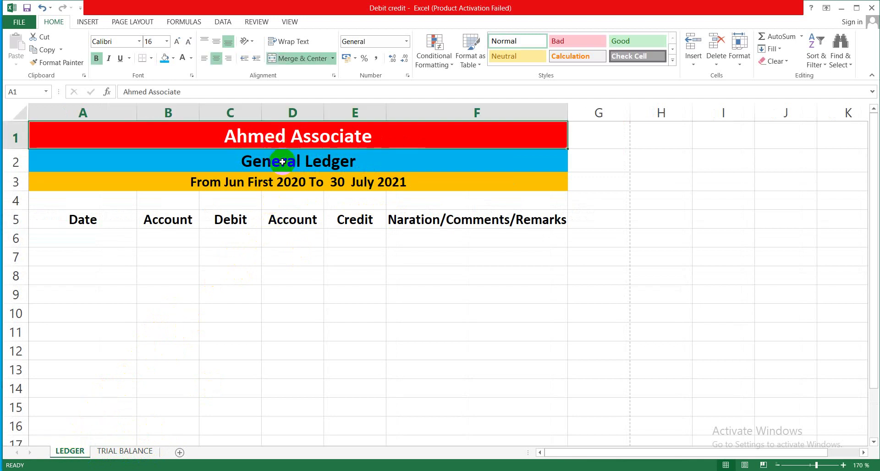
{"action": "left_click", "coordinate": [284, 162]}
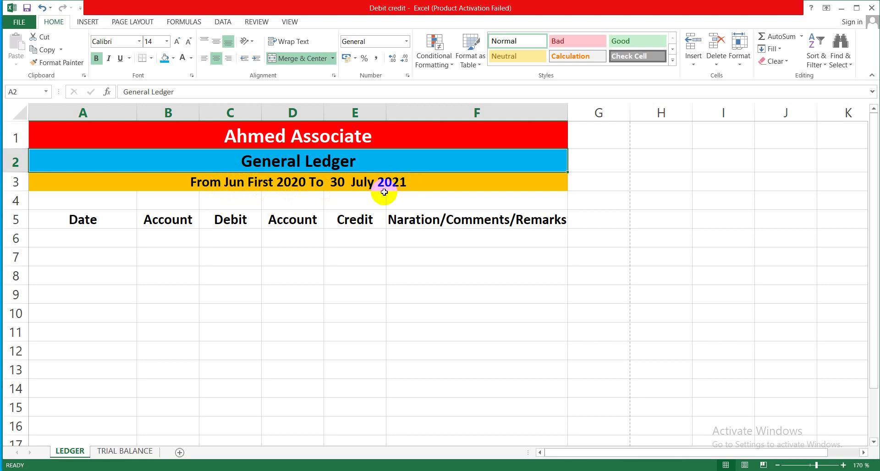
{"action": "left_click", "coordinate": [119, 223]}
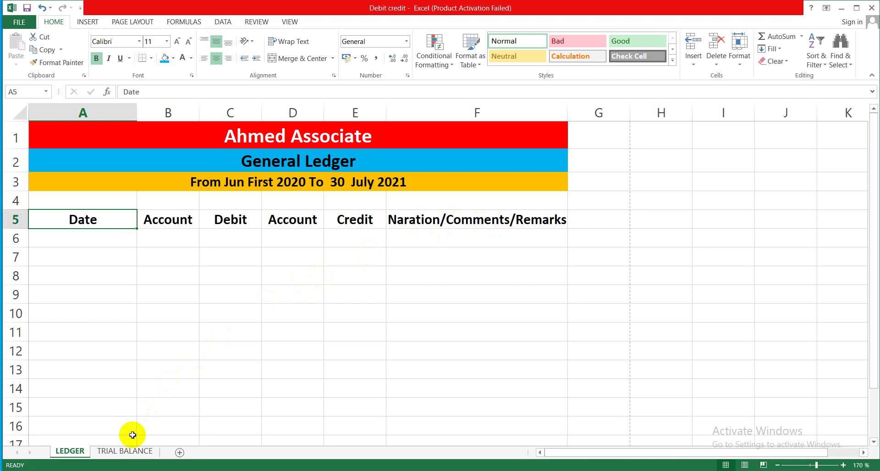
Examine the title rows and the row 4 column headings on the TRIAL BALANCE sheet.
{"action": "left_click", "coordinate": [130, 451]}
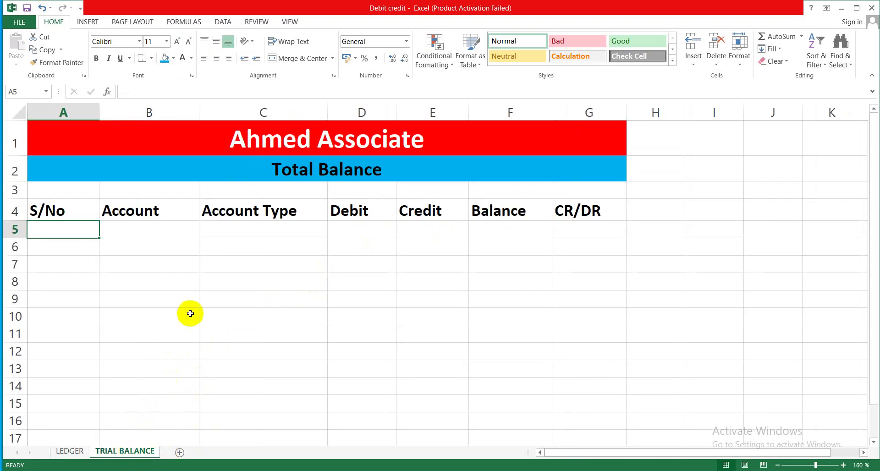
{"action": "left_click", "coordinate": [293, 136]}
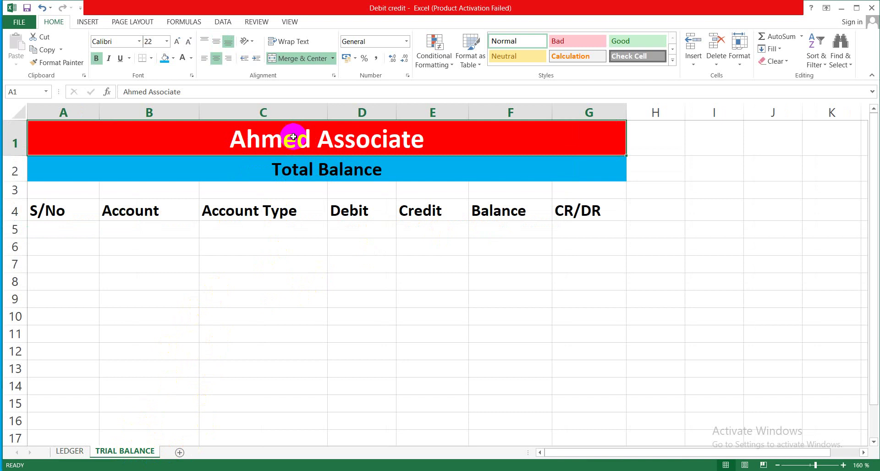
{"action": "left_click", "coordinate": [298, 169]}
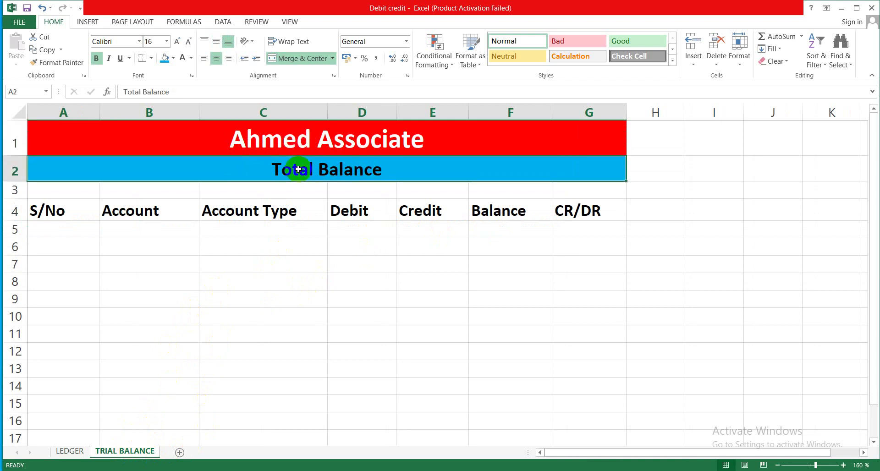
{"action": "left_click", "coordinate": [67, 212]}
{"action": "left_click", "coordinate": [123, 211]}
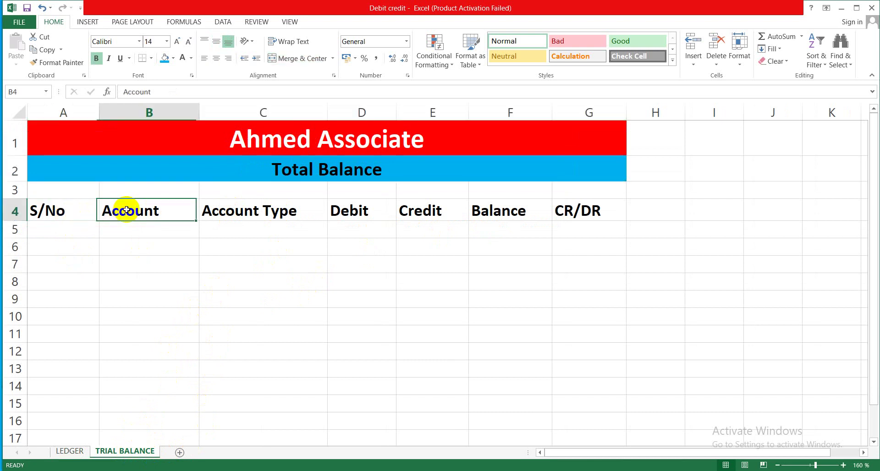
{"action": "left_click", "coordinate": [278, 211]}
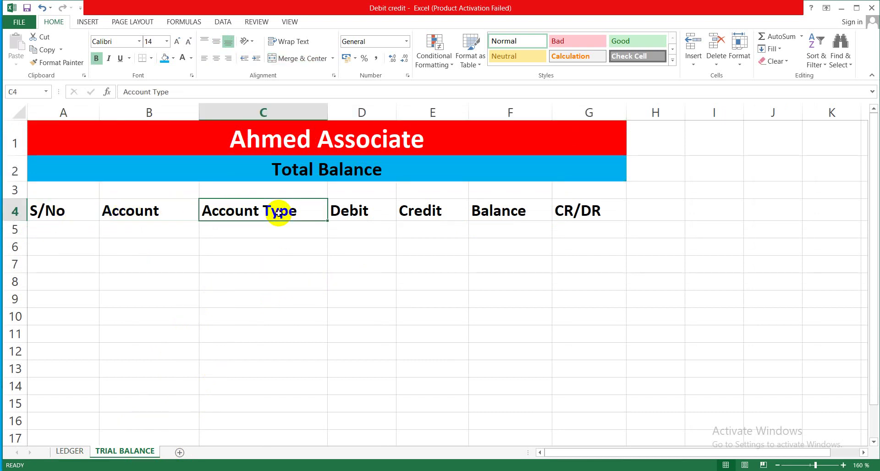
{"action": "left_click", "coordinate": [379, 214]}
{"action": "left_click", "coordinate": [428, 211]}
{"action": "left_click", "coordinate": [490, 211]}
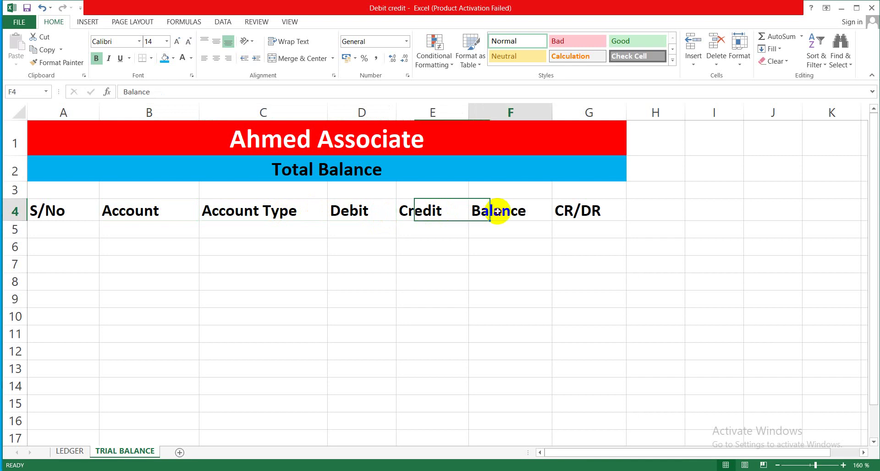
{"action": "left_click", "coordinate": [576, 214]}
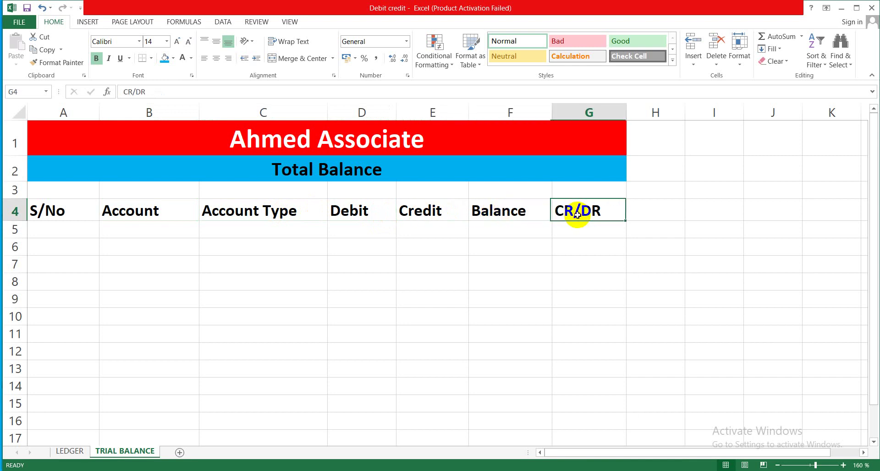
{"action": "left_click", "coordinate": [430, 301]}
{"action": "left_click", "coordinate": [74, 452]}
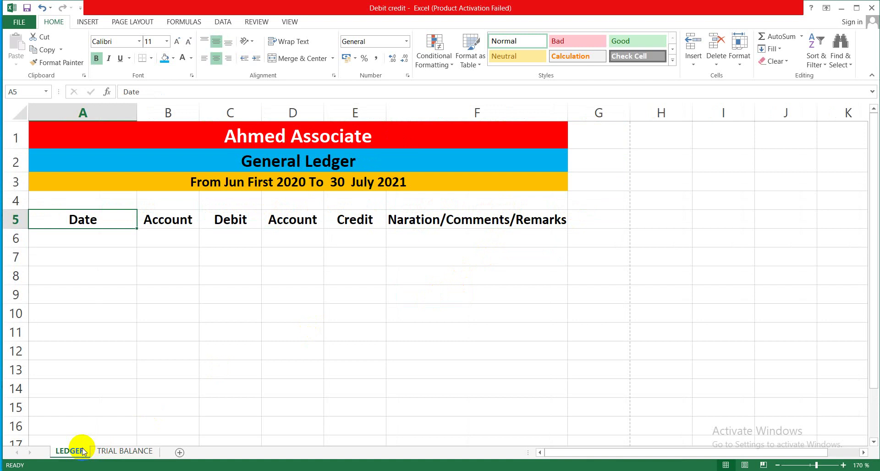
{"action": "right_click", "coordinate": [111, 453]}
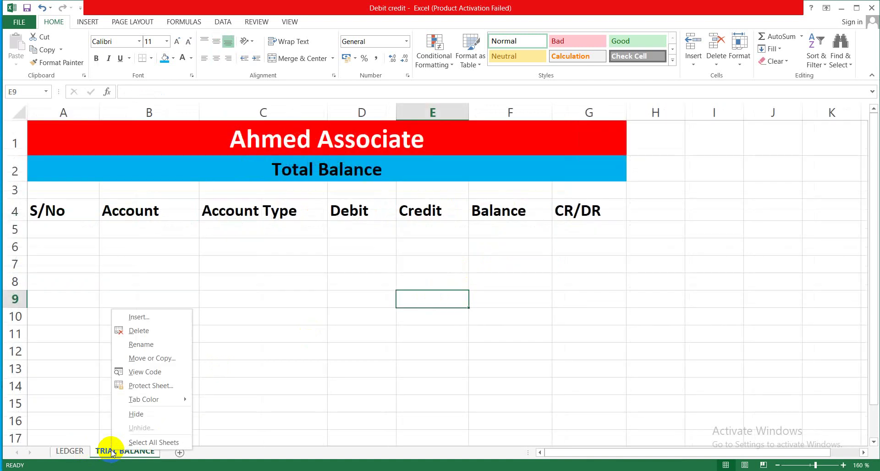
{"action": "left_click", "coordinate": [52, 304]}
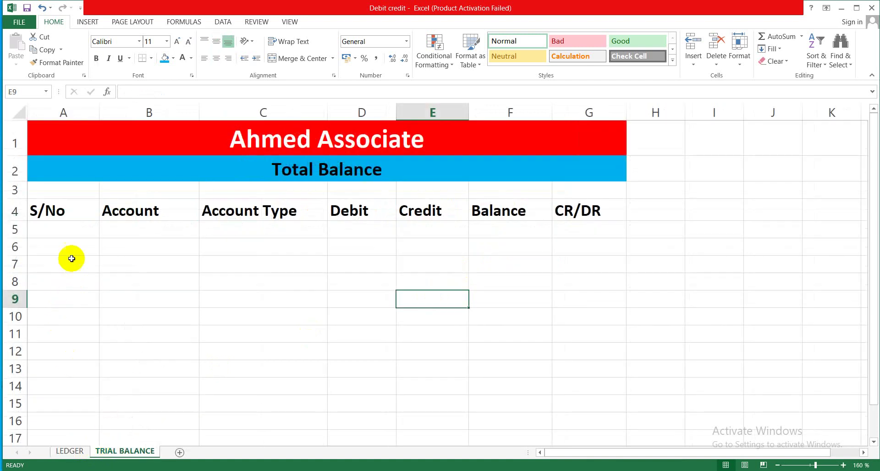
Fill the S/No column of the TRIAL BALANCE sheet with serial numbers 1 to 10 in A5:A14.
{"action": "left_click", "coordinate": [71, 230]}
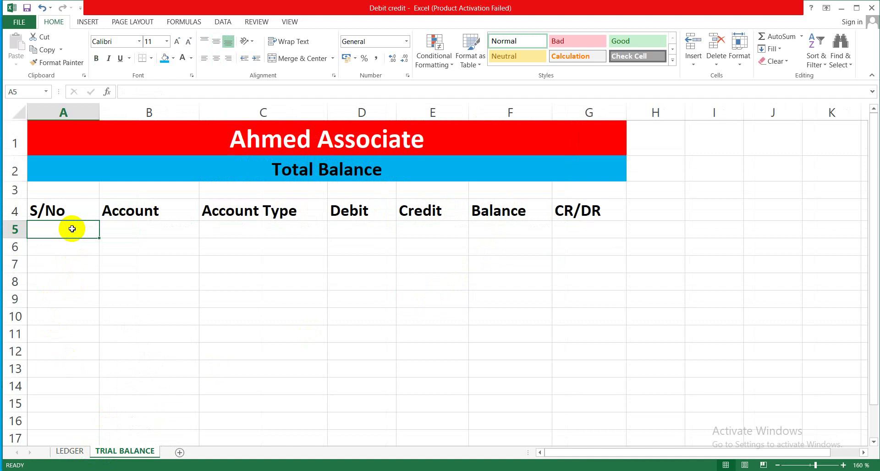
{"action": "type", "text": "1"}
{"action": "key", "text": "Return"}
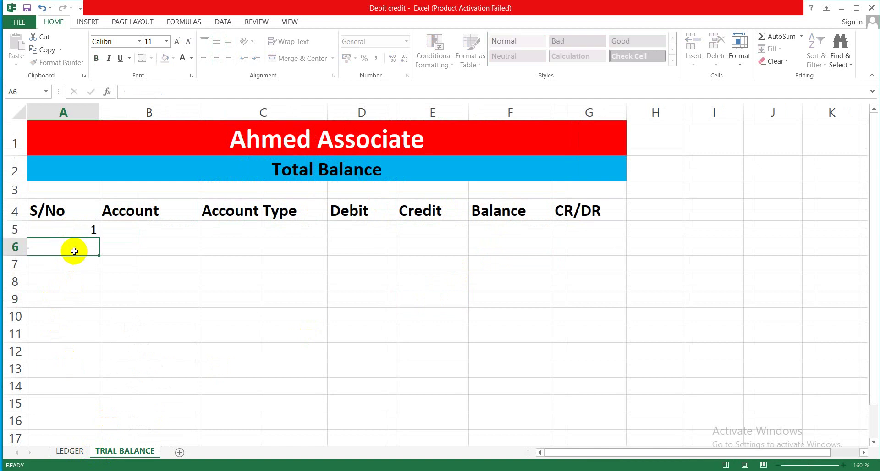
{"action": "left_click", "coordinate": [74, 229]}
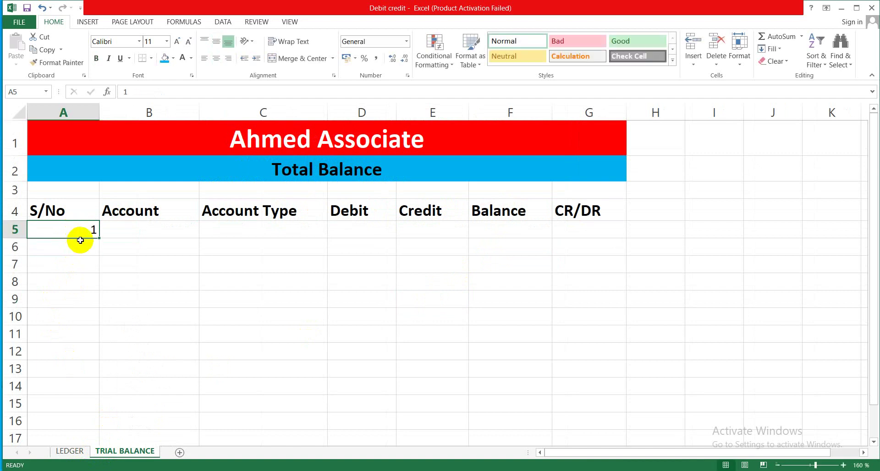
{"action": "left_click_drag", "start_coordinate": [100, 239], "coordinate": [103, 388]}
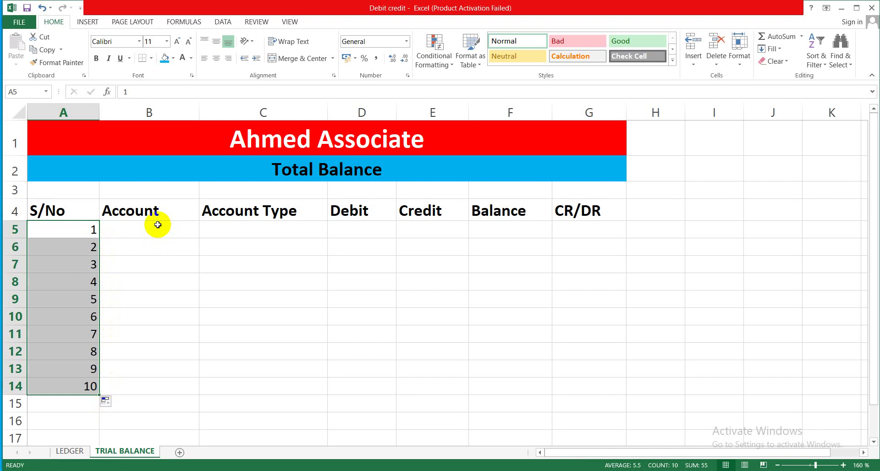
Enter the account names SALES, CAPITAL and SALARY WAGES in cells B5 to B7.
{"action": "left_click", "coordinate": [157, 225]}
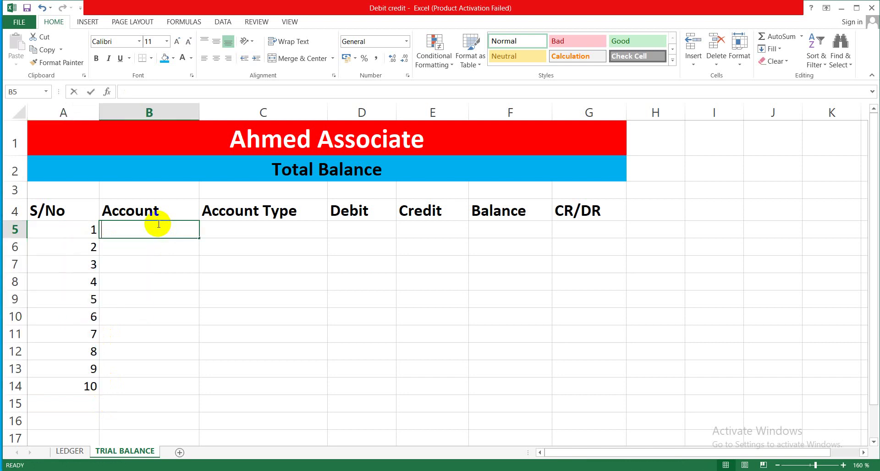
{"action": "type", "text": "SALES"}
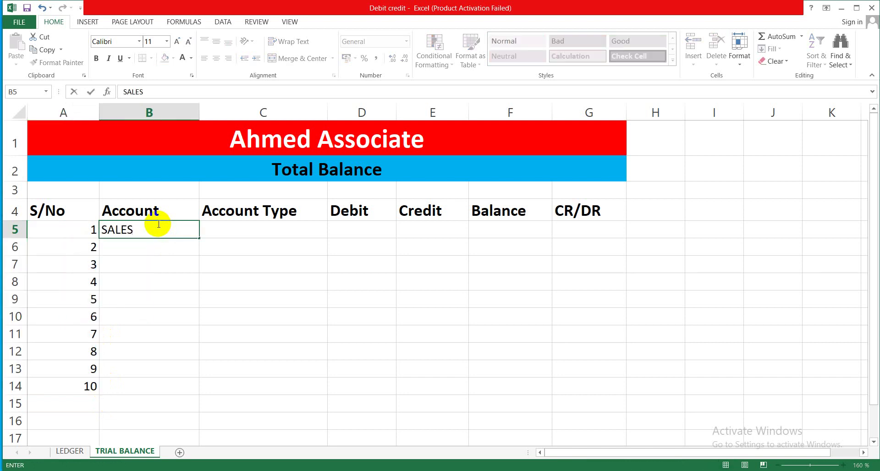
{"action": "key", "text": "Return"}
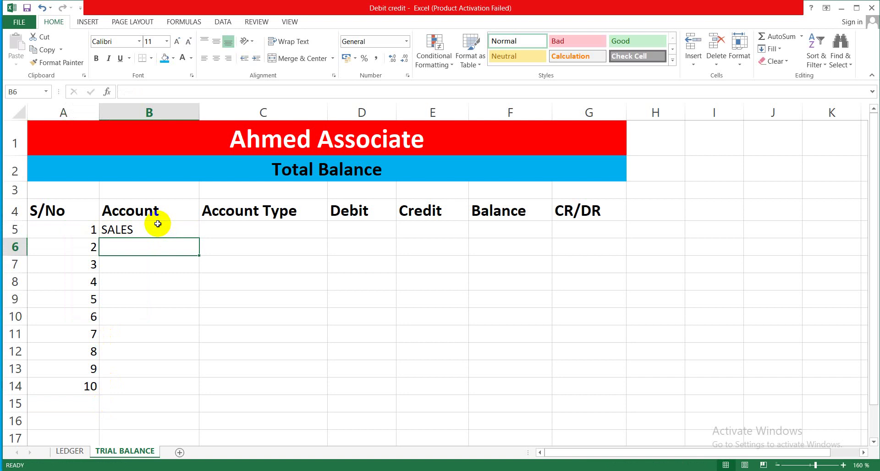
{"action": "type", "text": "CAPITAL"}
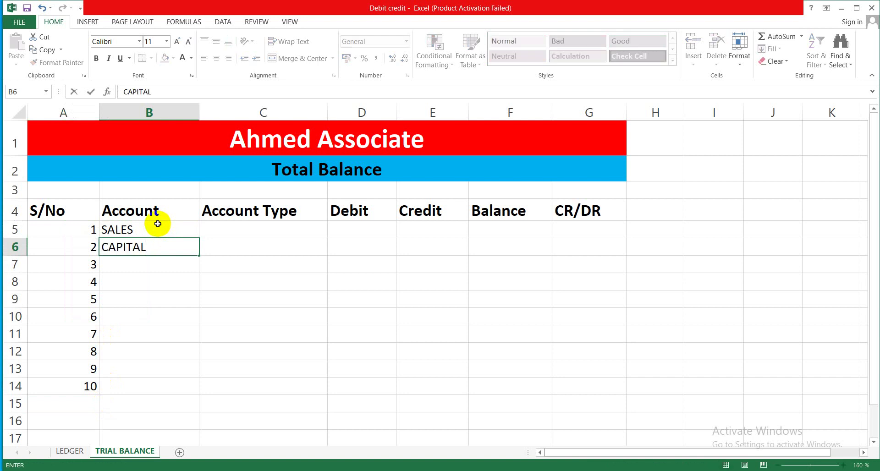
{"action": "key", "text": "Return"}
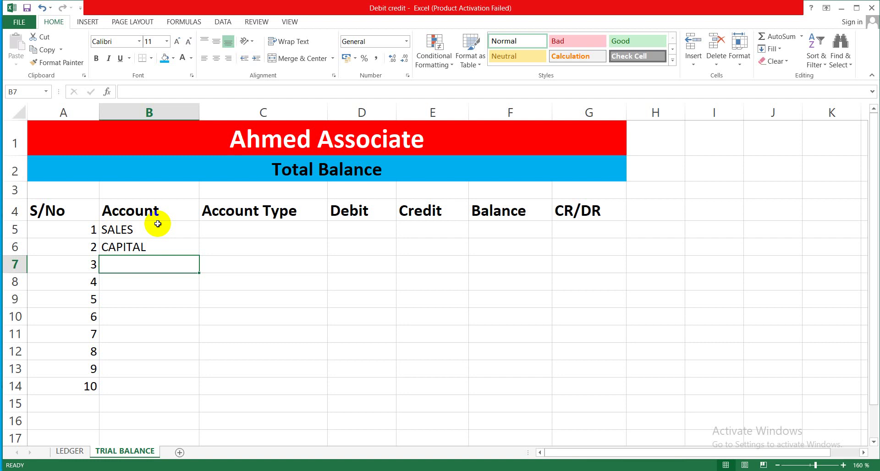
{"action": "type", "text": "SALARY"}
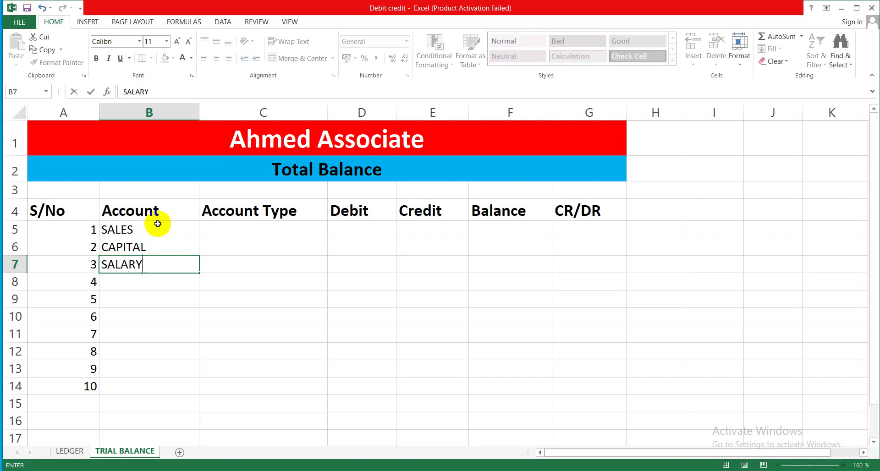
{"action": "type", "text": " WAGES"}
{"action": "key", "text": "Return"}
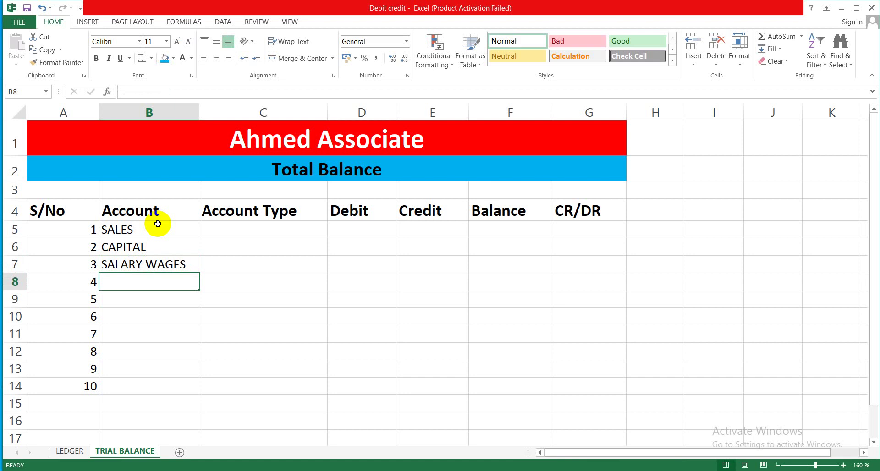
Enter the account names RENT EXPENCE in B8 and UTILITY in B9.
{"action": "type", "text": "RENT EXO"}
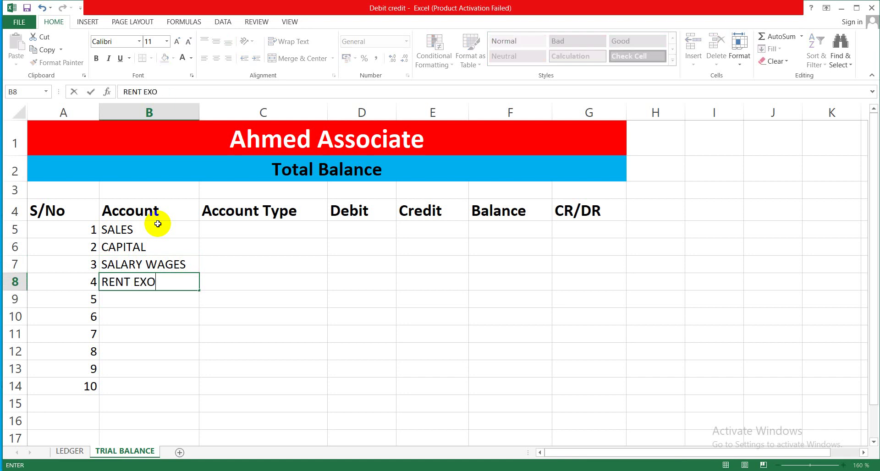
{"action": "key", "text": "BackSpace"}
{"action": "type", "text": "PENCE"}
{"action": "key", "text": "Return"}
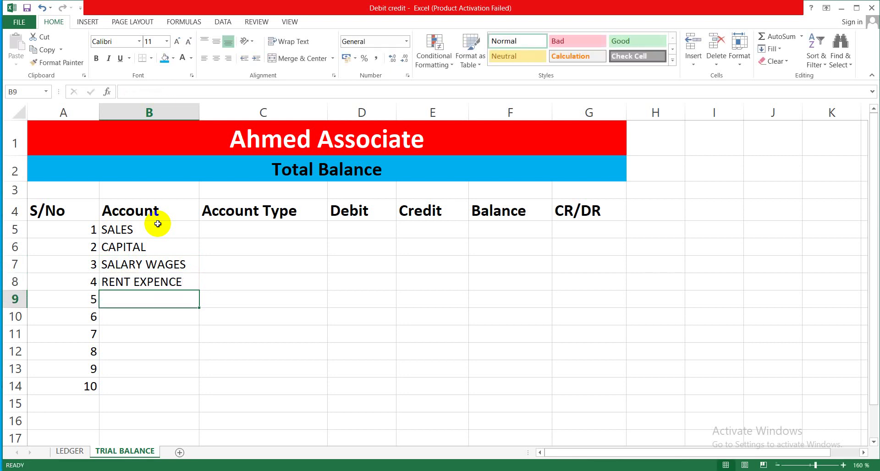
{"action": "type", "text": "UTI"}
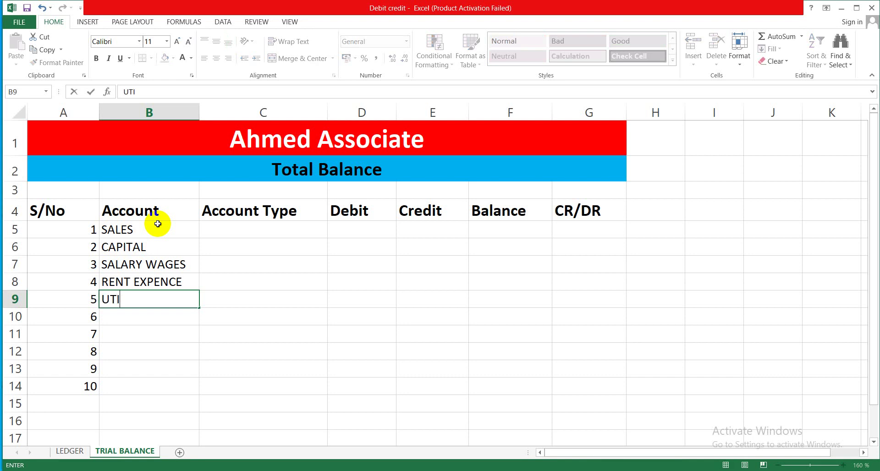
{"action": "type", "text": "LITY"}
{"action": "key", "text": "Return"}
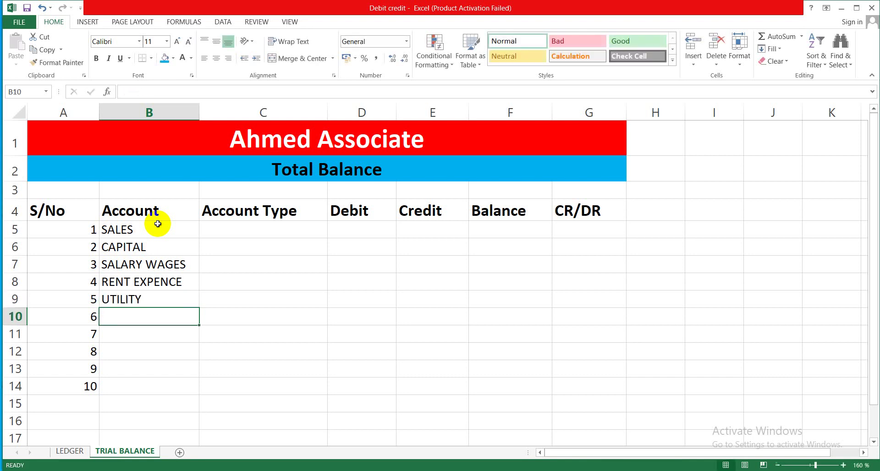
Add PURCHASES in B10 and REPAIRING in B11 to the Account column.
{"action": "type", "text": "P"}
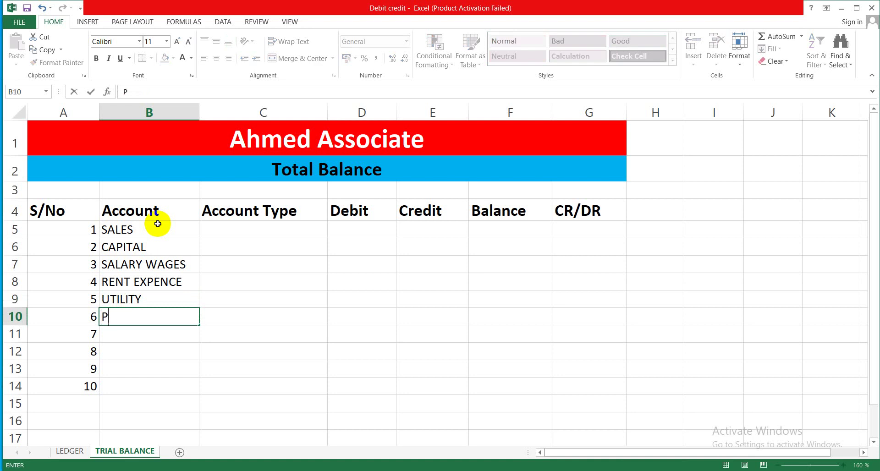
{"action": "type", "text": "URCHASES"}
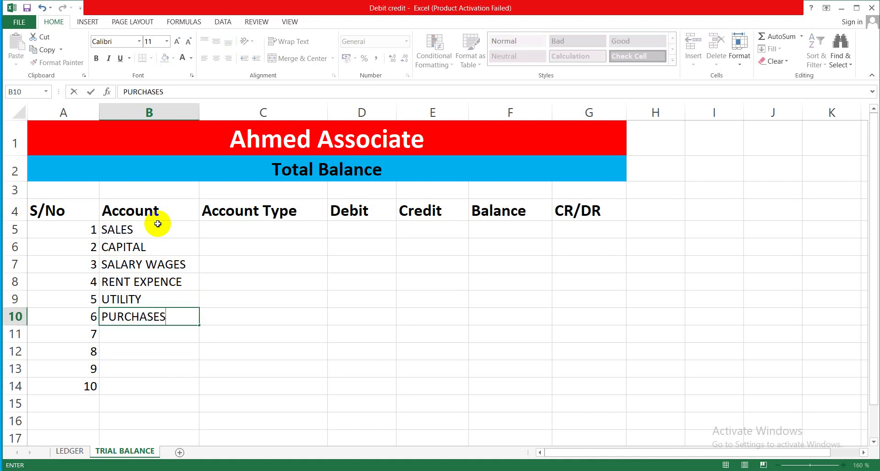
{"action": "key", "text": "Return"}
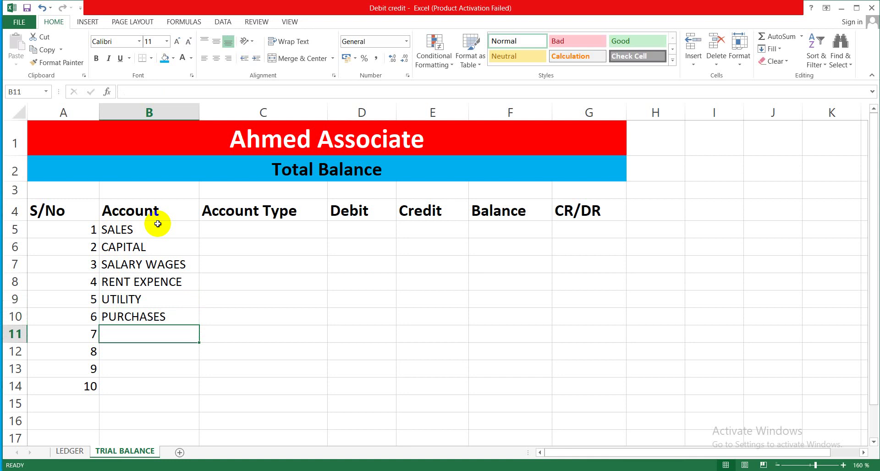
{"action": "type", "text": "RE"}
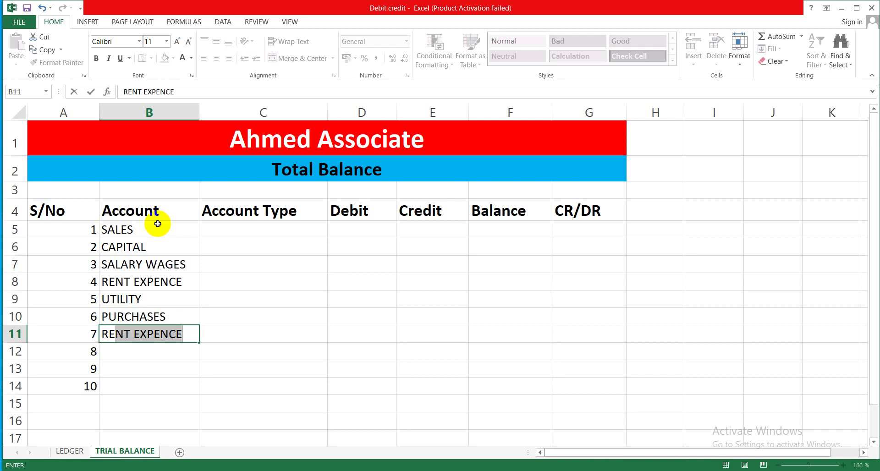
{"action": "key", "text": "BackSpace"}
{"action": "key", "text": "BackSpace"}
{"action": "type", "text": "EPA"}
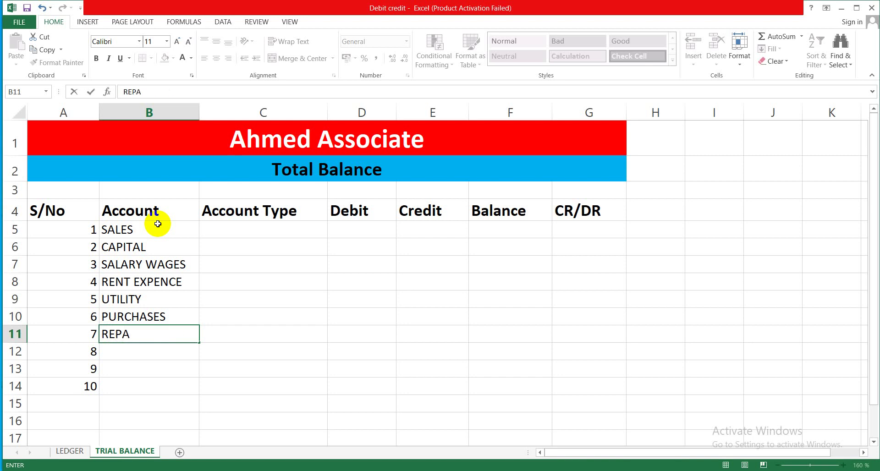
{"action": "type", "text": "IRING"}
{"action": "key", "text": "Return"}
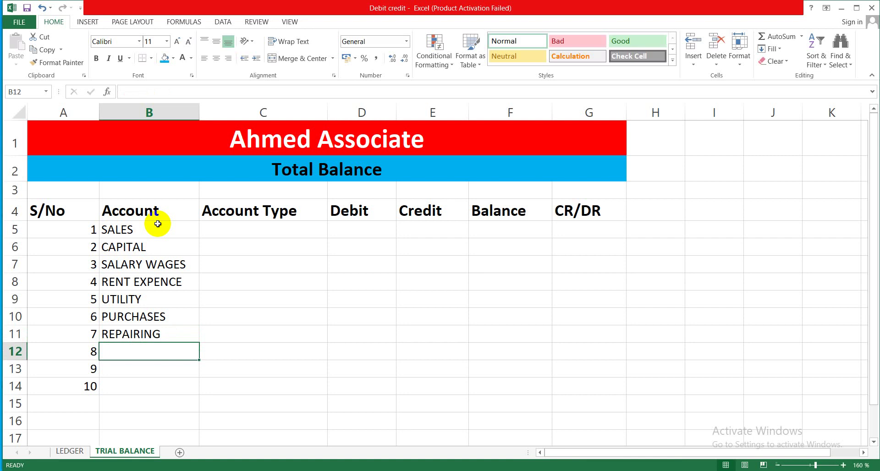
Enter STATIONARY in B12 and LAND AND BIULDING in B13 as the next account names.
{"action": "type", "text": "STAT"}
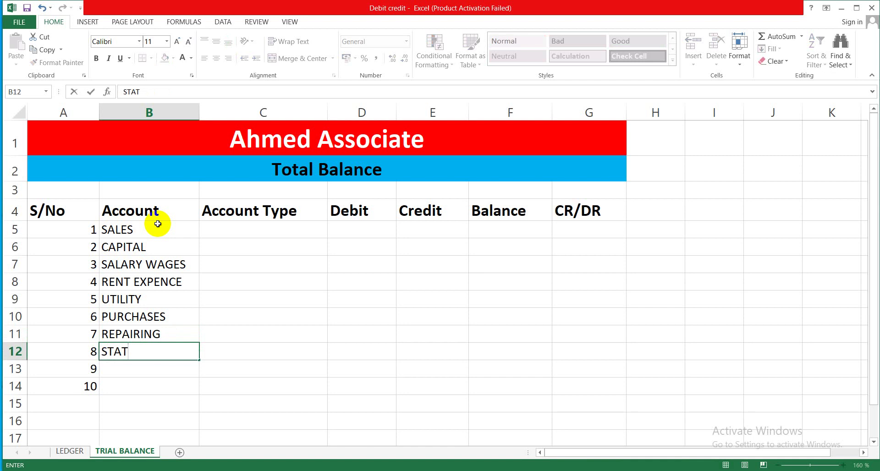
{"action": "type", "text": "IONARY"}
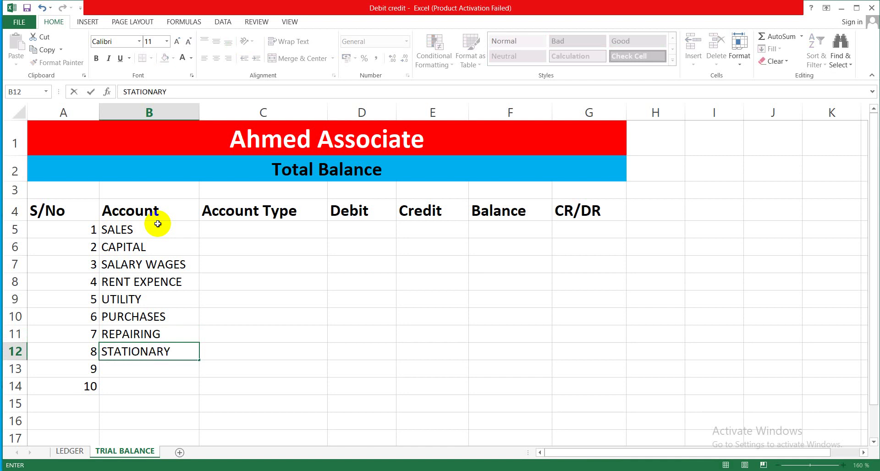
{"action": "key", "text": "Return"}
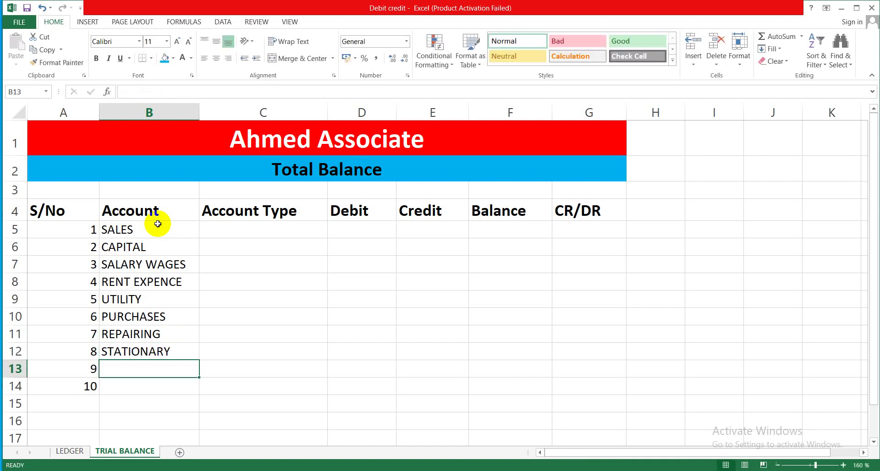
{"action": "type", "text": "LAND "}
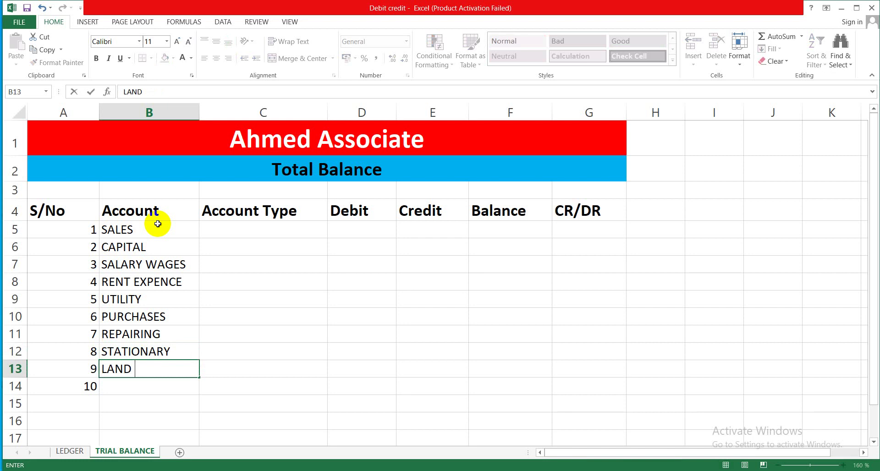
{"action": "type", "text": "AND BIUL"}
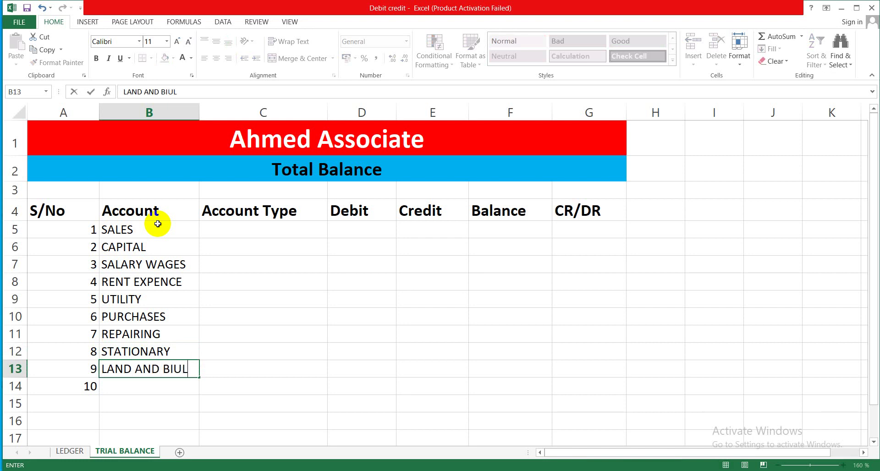
{"action": "type", "text": "DINF"}
{"action": "key", "text": "BackSpace"}
{"action": "key", "text": "BackSpace"}
{"action": "type", "text": "DING"}
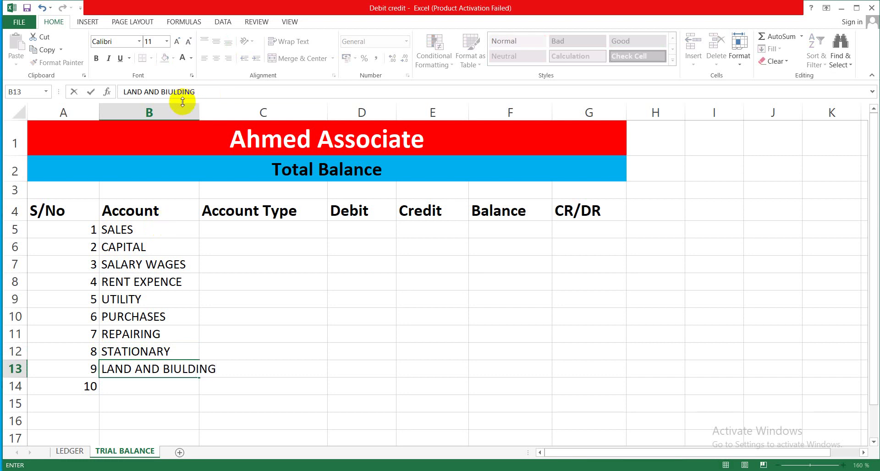
Autofit column B to its longest account name and enter EQUIPMENT in B14.
{"action": "left_click", "coordinate": [197, 112]}
{"action": "double_click", "coordinate": [199, 112]}
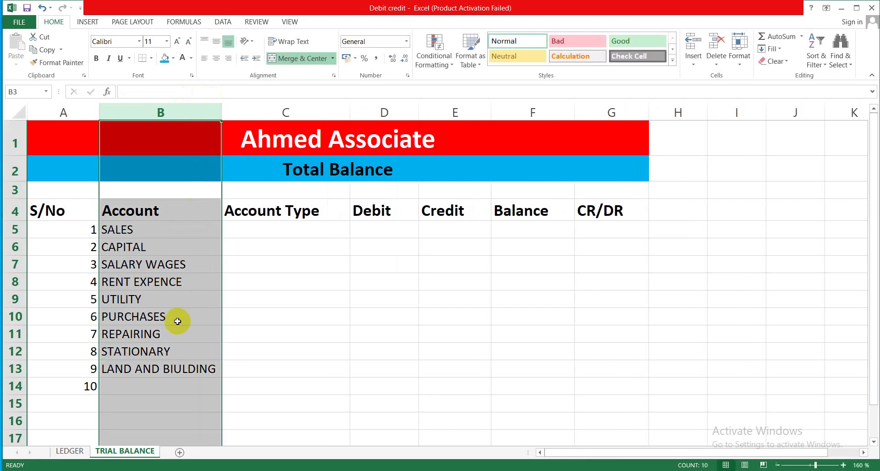
{"action": "left_click", "coordinate": [142, 387]}
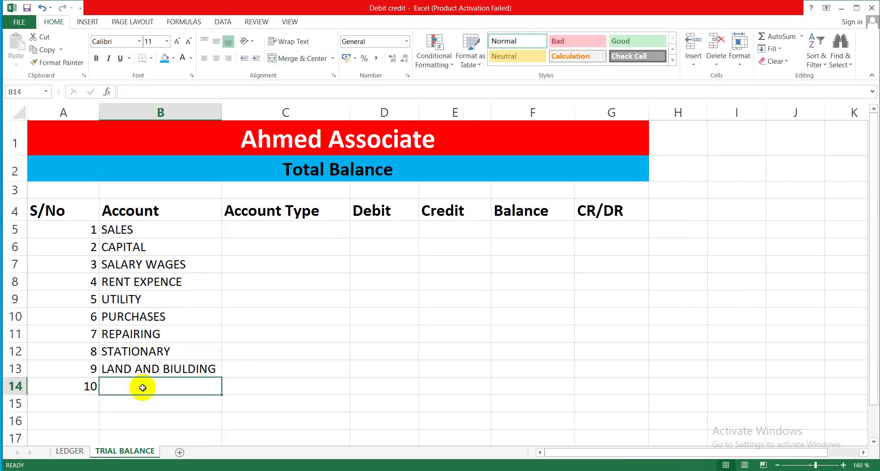
{"action": "type", "text": "EQ"}
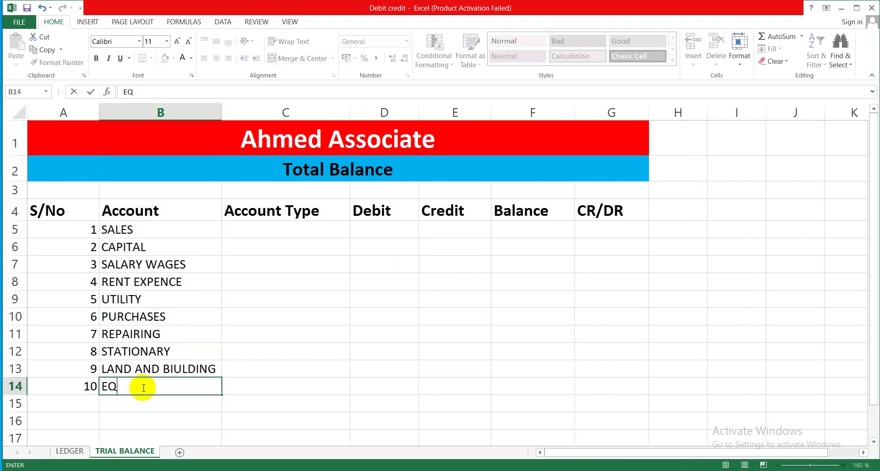
{"action": "type", "text": "UIPMENT"}
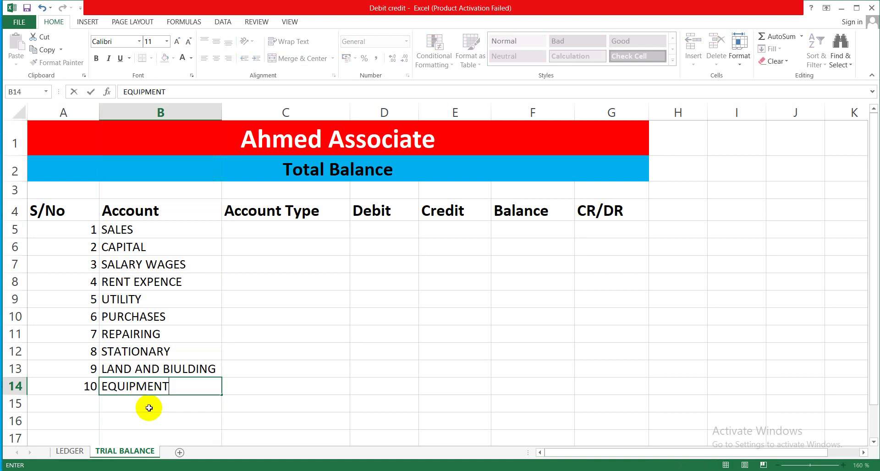
{"action": "left_click", "coordinate": [149, 408]}
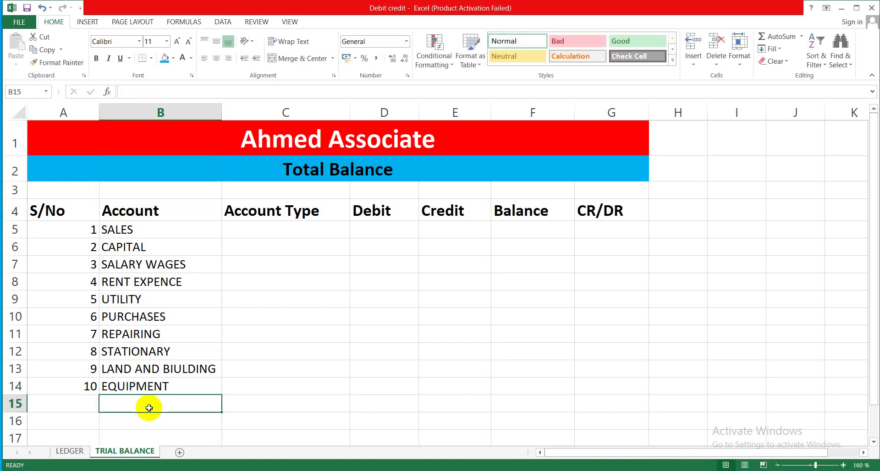
Enter the account types REVENUE for SALES in C5 and CAPITAL for CAPITAL in C6.
{"action": "left_click", "coordinate": [264, 229]}
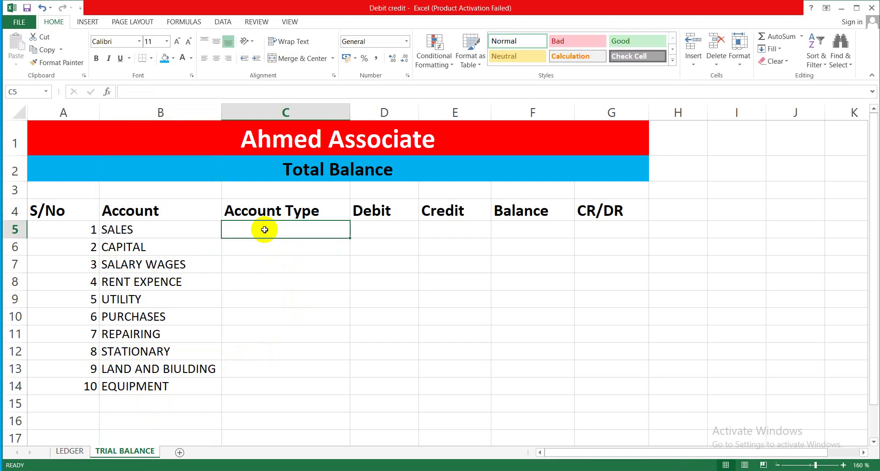
{"action": "type", "text": "REV"}
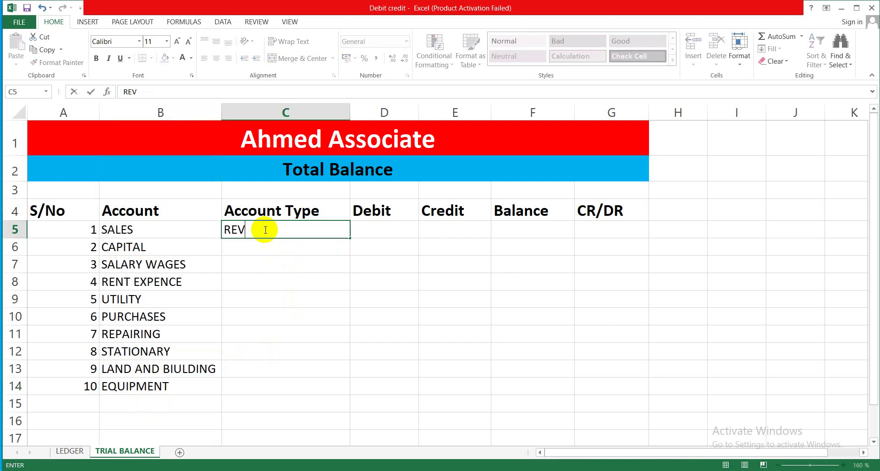
{"action": "type", "text": "ENUE"}
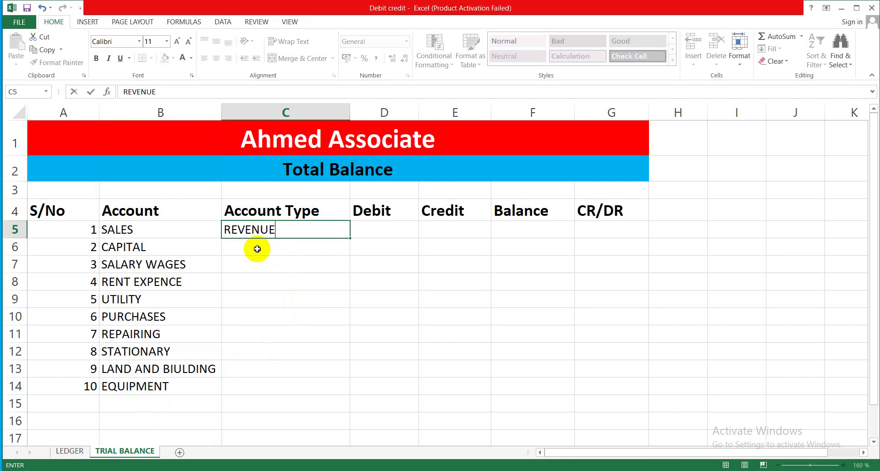
{"action": "left_click", "coordinate": [257, 249]}
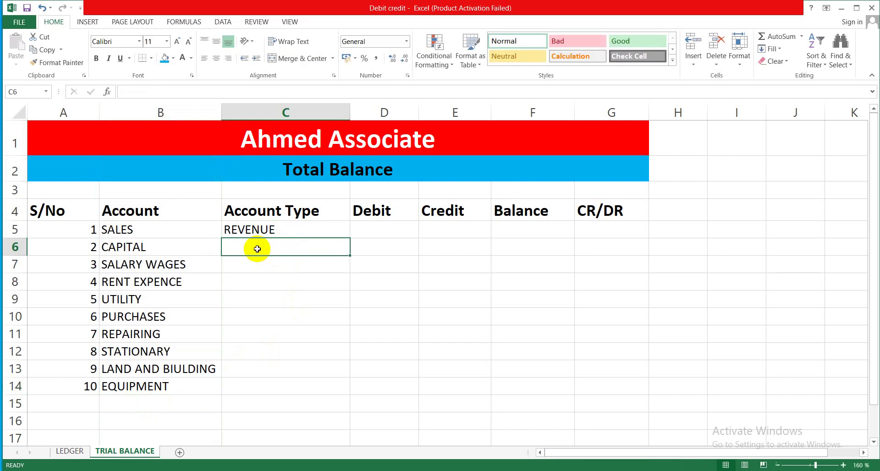
{"action": "type", "text": "CA"}
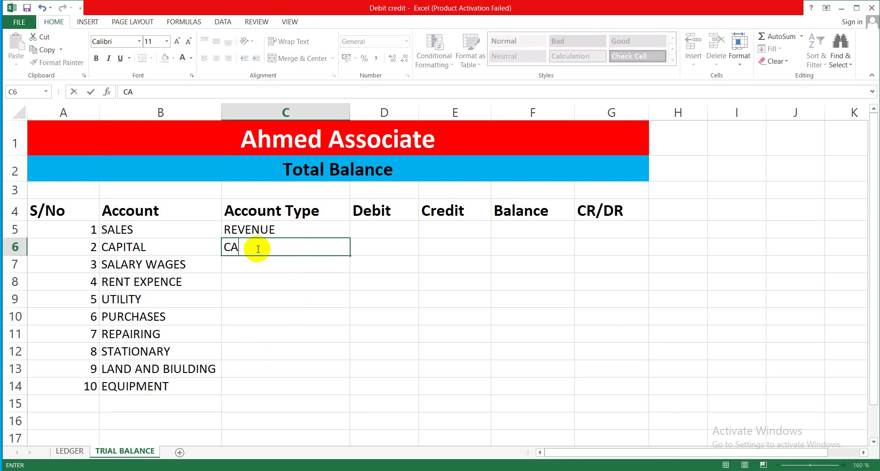
{"action": "type", "text": "PITAL"}
{"action": "left_click", "coordinate": [255, 263]}
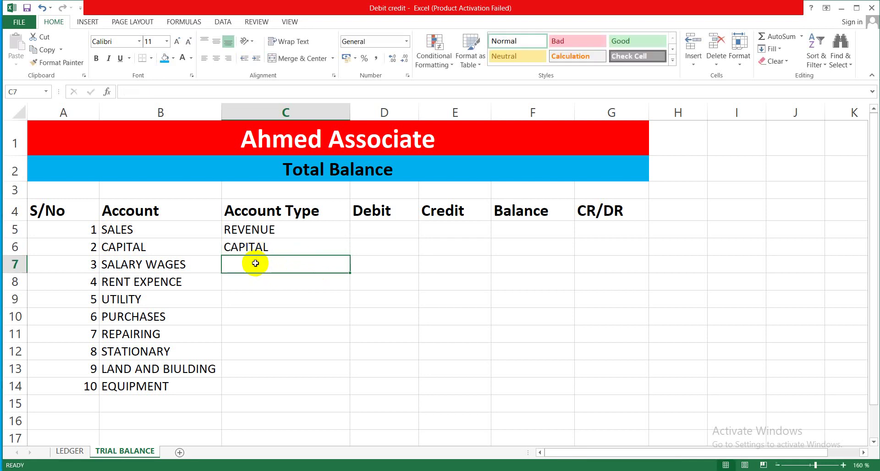
Enter EXPENSES as the account type for SALARY WAGES in C7.
{"action": "type", "text": "EX"}
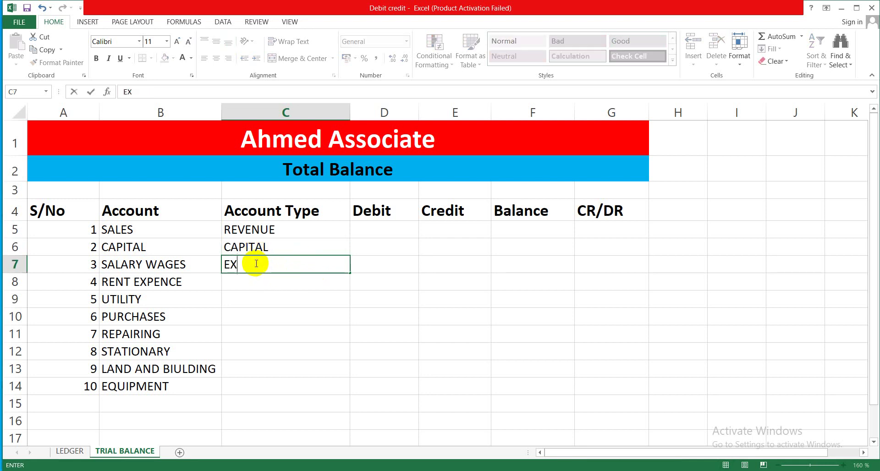
{"action": "type", "text": "PENCES"}
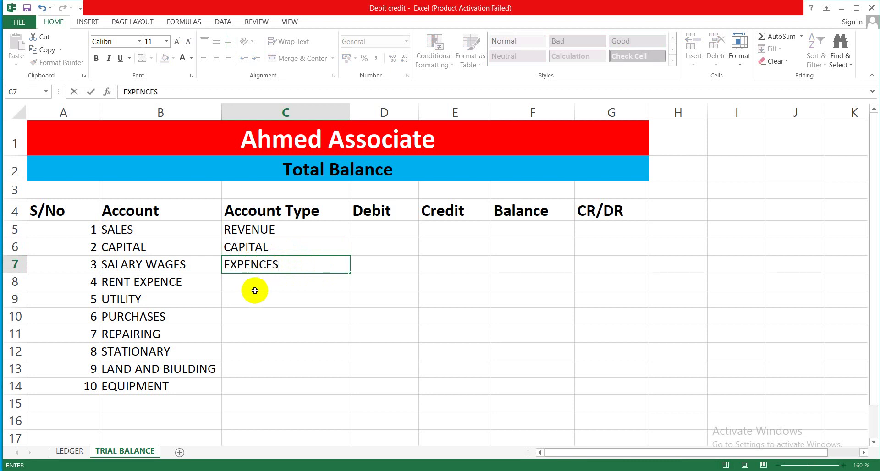
{"action": "key", "text": "Return"}
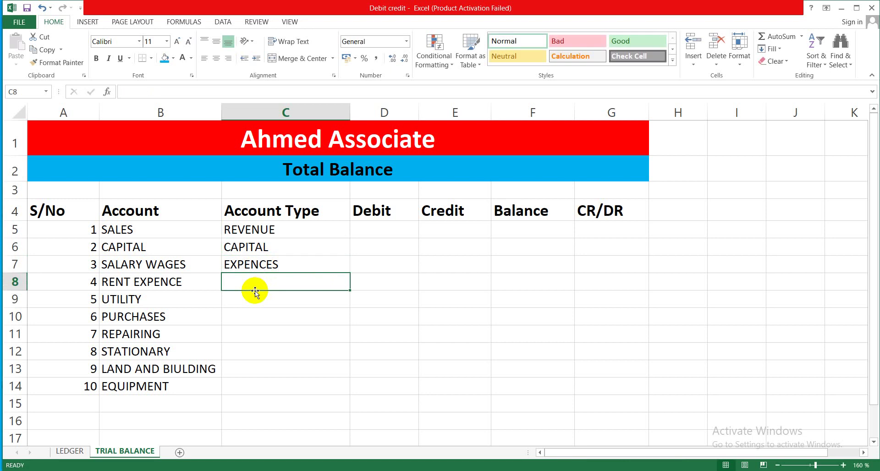
{"action": "double_click", "coordinate": [266, 265]}
{"action": "key", "text": "BackSpace"}
{"action": "type", "text": "S"}
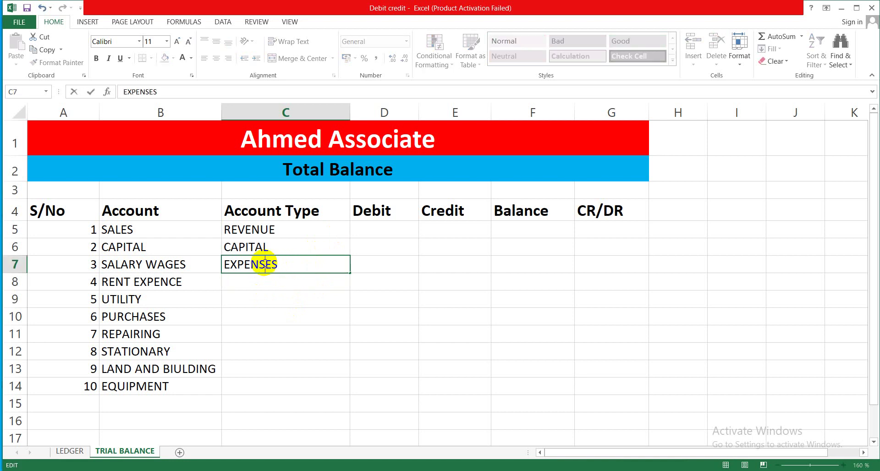
{"action": "left_click", "coordinate": [256, 284]}
Fill the EXPENSES account type from C7 down through C12, ending at the STATIONARY row.
{"action": "left_click", "coordinate": [283, 264]}
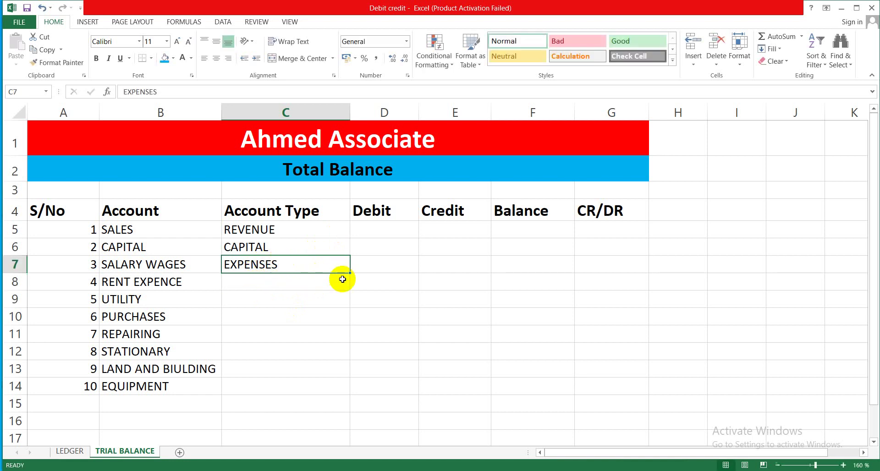
{"action": "left_click_drag", "start_coordinate": [351, 274], "coordinate": [346, 318]}
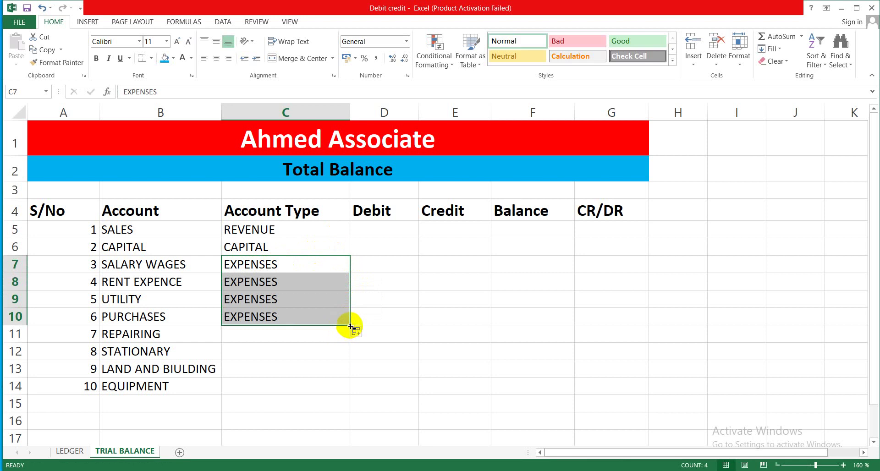
{"action": "left_click_drag", "start_coordinate": [350, 326], "coordinate": [348, 352]}
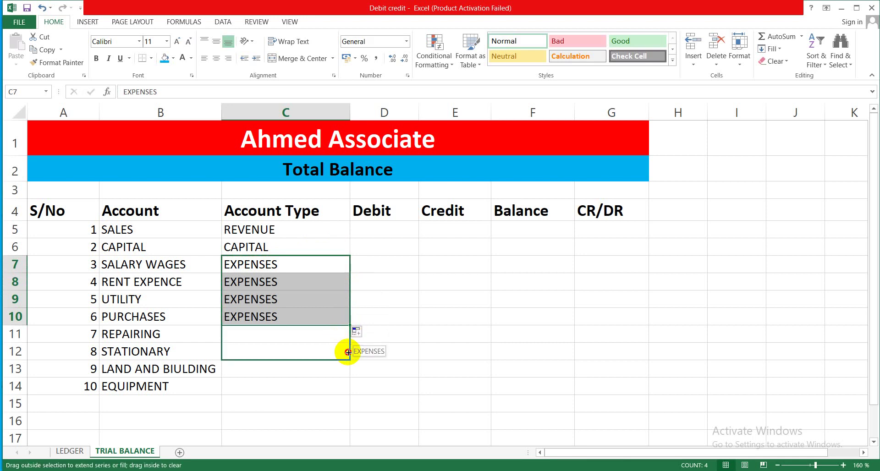
{"action": "mouse_move", "coordinate": [348, 352]}
{"action": "left_mouse_down"}
{"action": "mouse_move", "coordinate": [350, 342]}
{"action": "mouse_move", "coordinate": [350, 357]}
{"action": "left_mouse_up"}
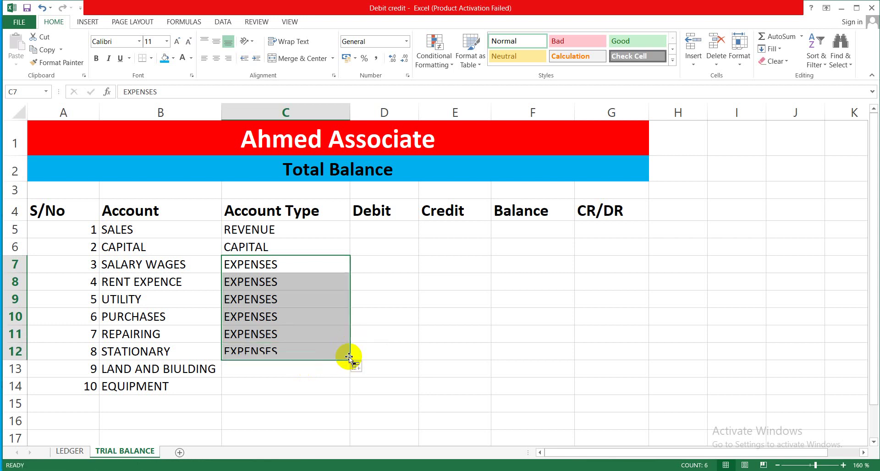
Enter the account types ASSETS for LAND AND BIULDING in C13 and ASEETS for EQUIPMENT in C14.
{"action": "left_click", "coordinate": [292, 370]}
{"action": "type", "text": "ASSET"}
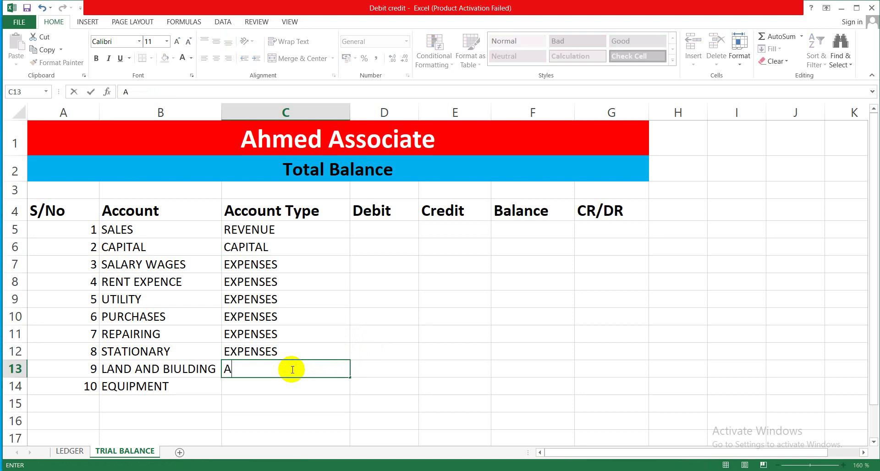
{"action": "type", "text": "S"}
{"action": "key", "text": "Return"}
{"action": "type", "text": "ASEETS"}
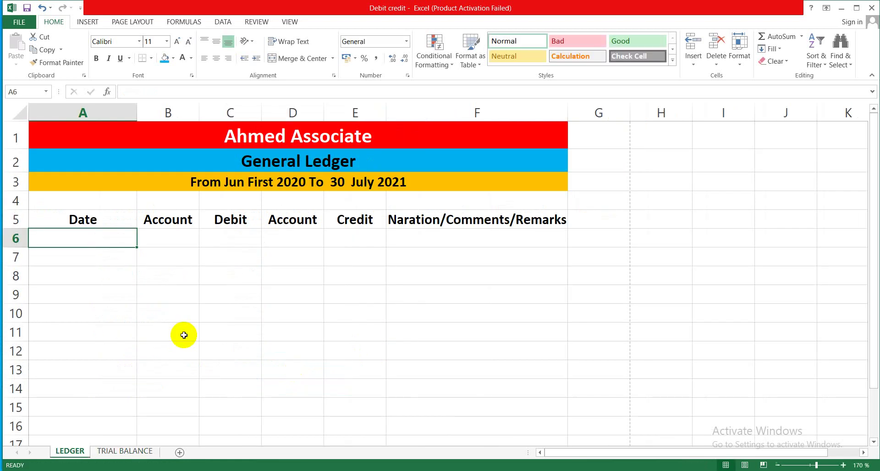
On the LEDGER sheet, enter the date 1 JULY 2020 in A6.
{"action": "type", "text": "1"}
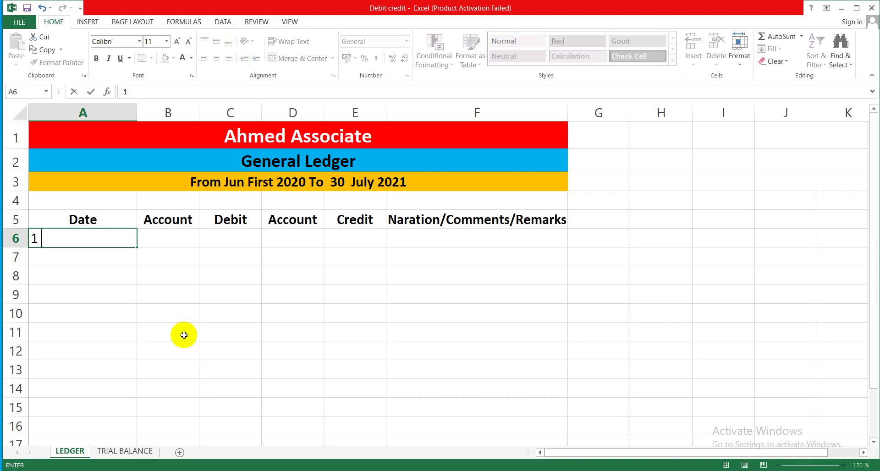
{"action": "type", "text": " JULY 2020"}
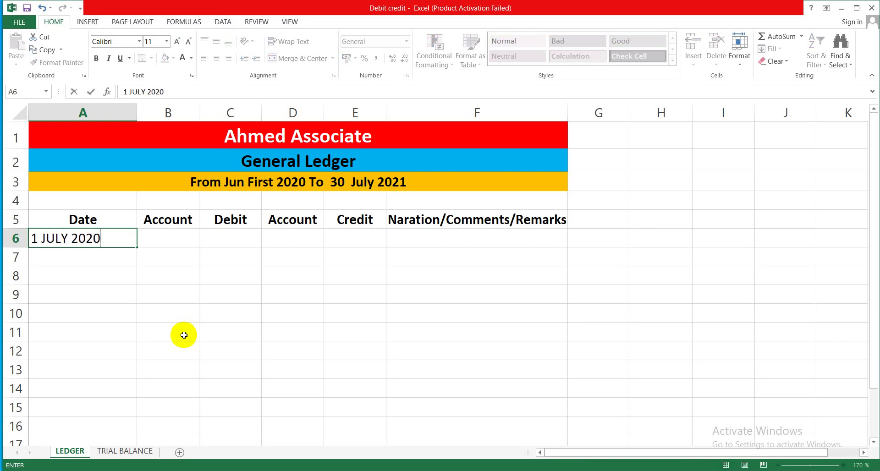
{"action": "key", "text": "ctrl+Return"}
{"action": "key", "text": "Return"}
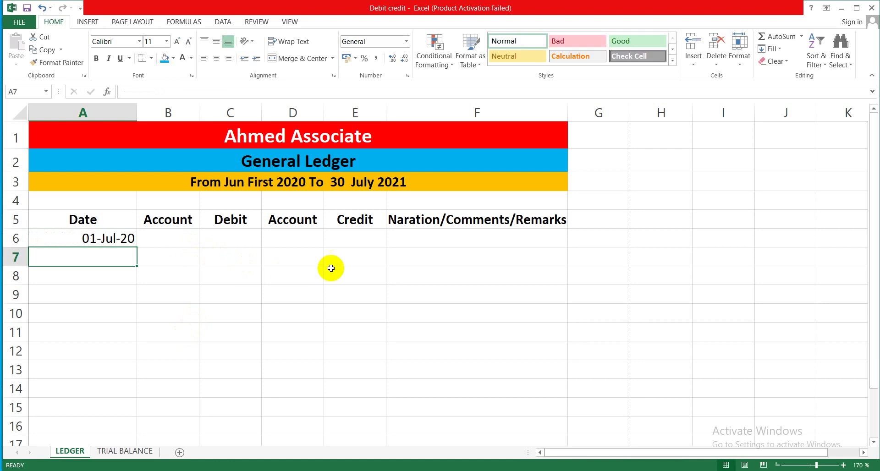
{"action": "left_click", "coordinate": [216, 278]}
Enter a formula in LEDGER cell E6 that references the account names in B5:B14 of the TRIAL BALANCE sheet.
{"action": "left_click", "coordinate": [351, 236]}
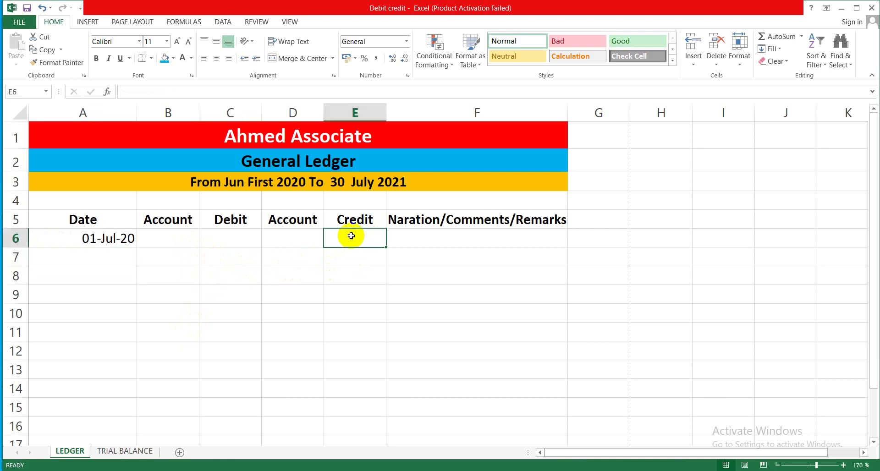
{"action": "type", "text": "="}
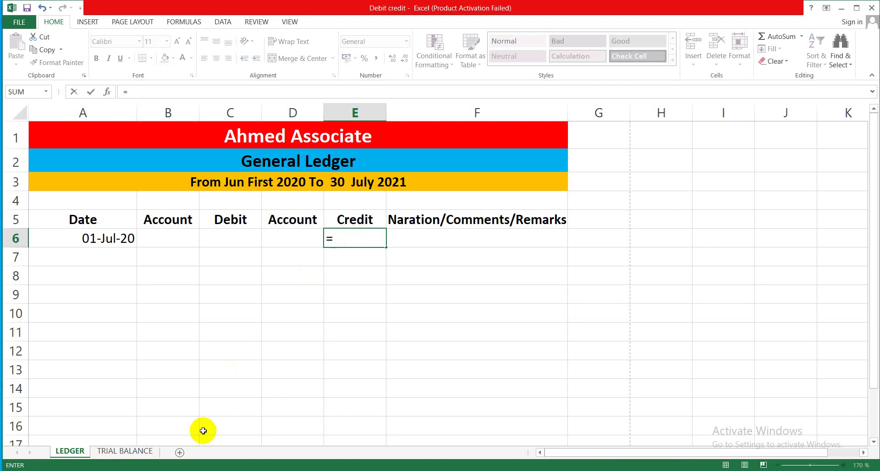
{"action": "left_click", "coordinate": [151, 452]}
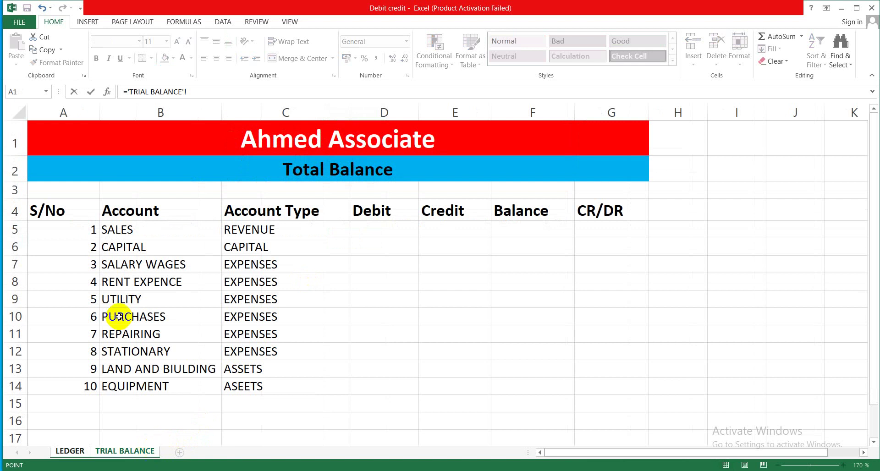
{"action": "left_click_drag", "start_coordinate": [147, 229], "coordinate": [154, 385]}
{"action": "key", "text": "Return"}
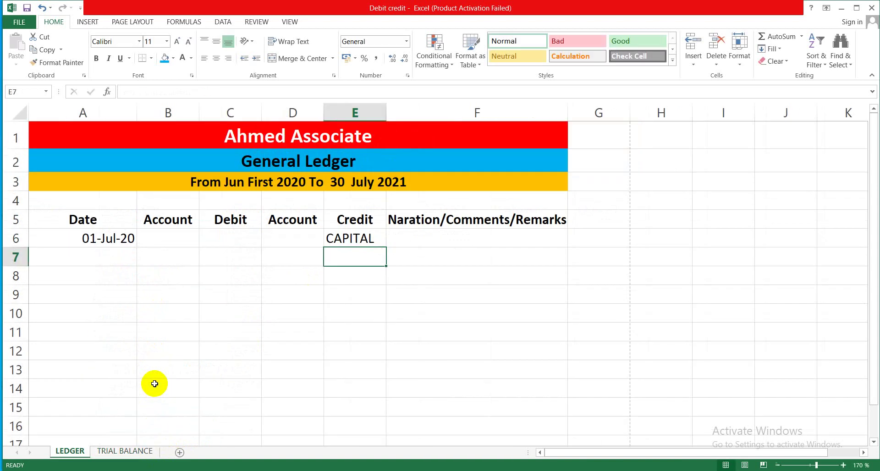
Copy the whole formula text ='TRIAL BALANCE'!B5:B14 from E6 and clear the cell.
{"action": "left_click", "coordinate": [374, 233]}
{"action": "double_click", "coordinate": [376, 235]}
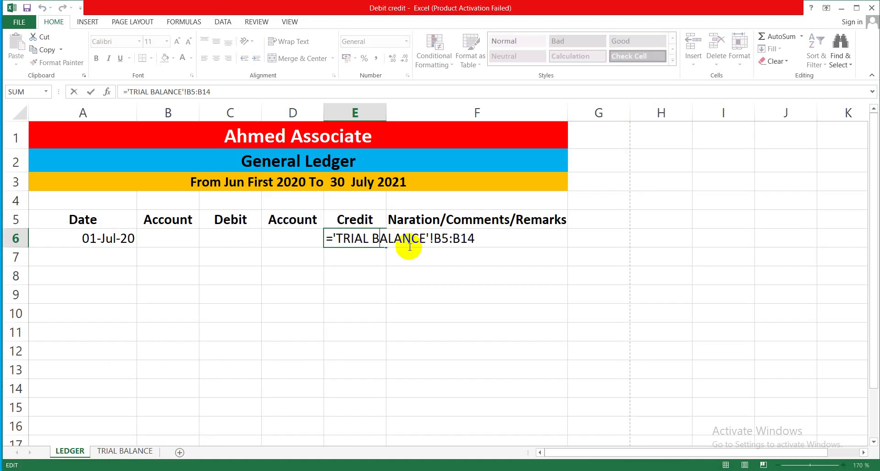
{"action": "left_click_drag", "start_coordinate": [474, 234], "coordinate": [328, 242]}
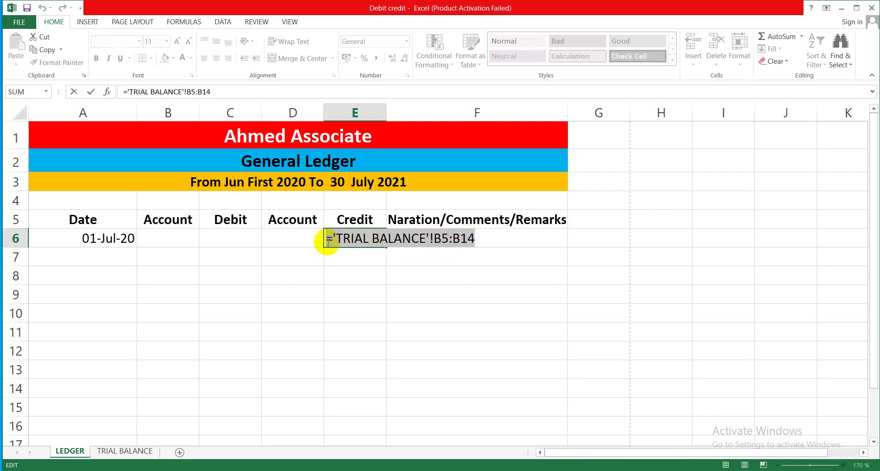
{"action": "key", "text": "ctrl+c"}
{"action": "key", "text": "BackSpace"}
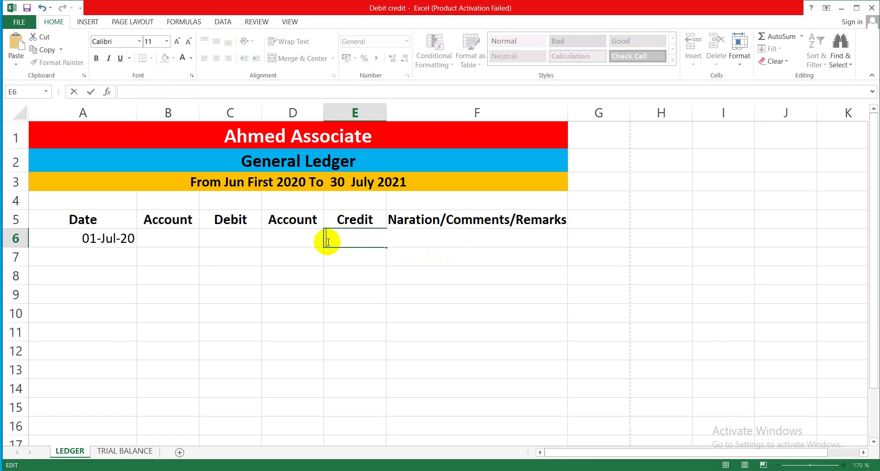
Apply List data validation to B6 under Account, with the copied reference ='TRIAL BALANCE'!B5:B14 as its source.
{"action": "left_click", "coordinate": [174, 241]}
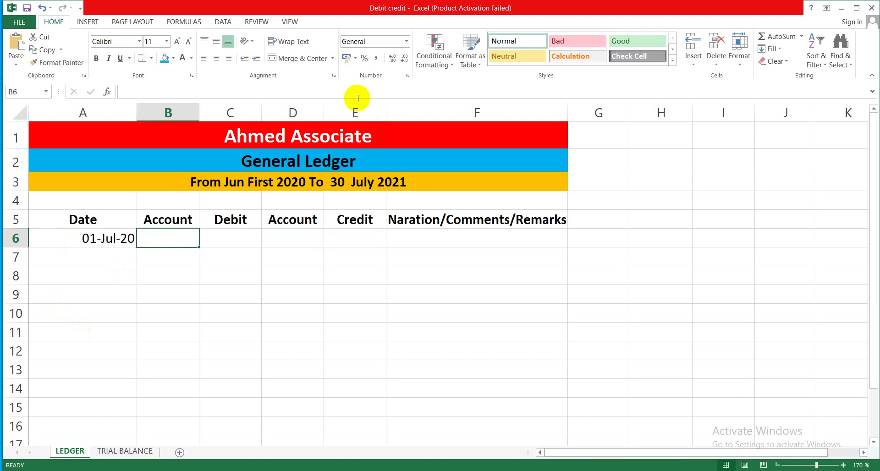
{"action": "left_click", "coordinate": [229, 24]}
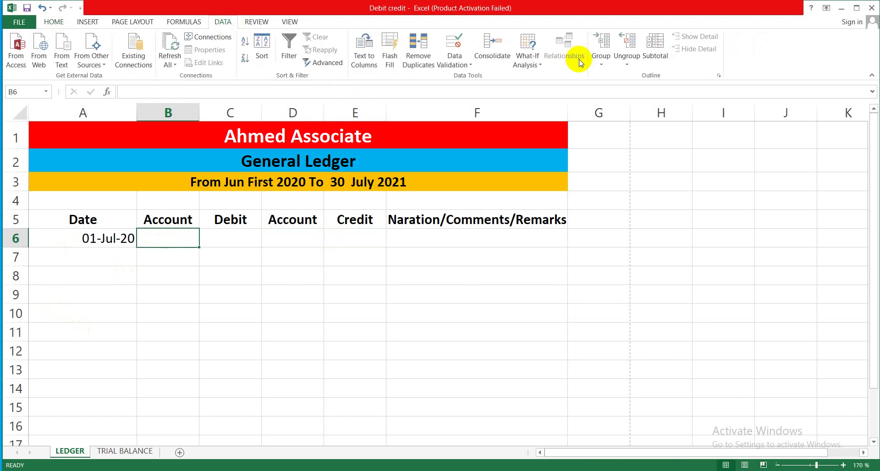
{"action": "left_click", "coordinate": [471, 65]}
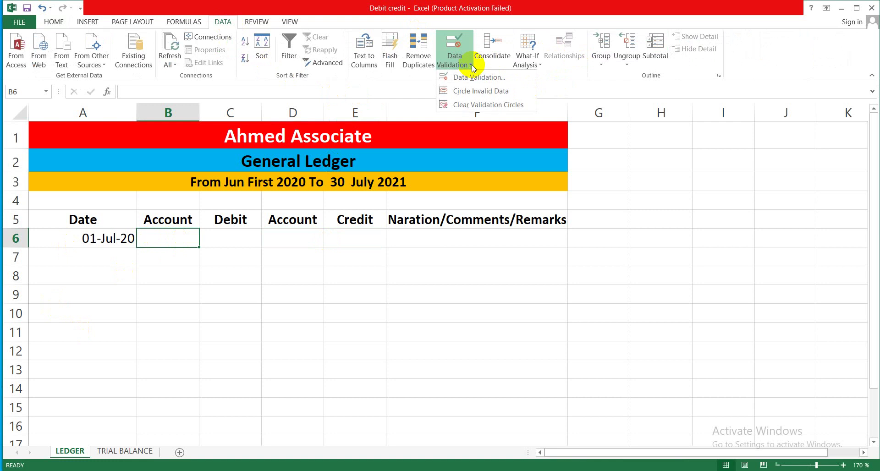
{"action": "left_click", "coordinate": [477, 76]}
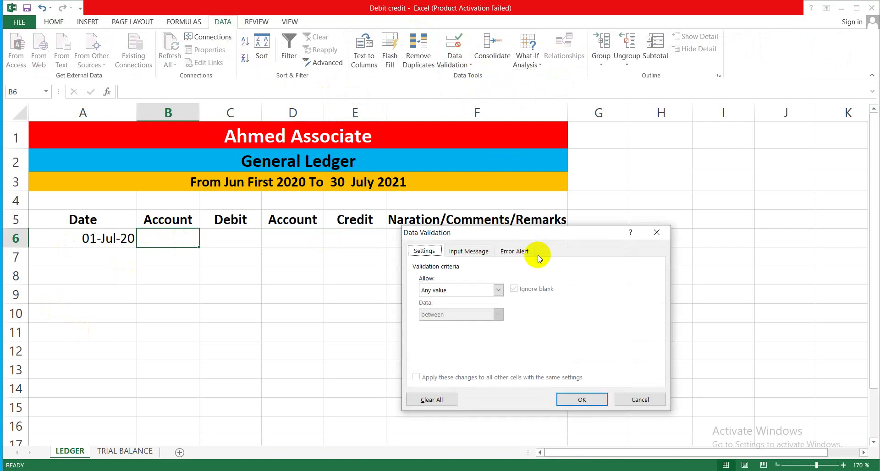
{"action": "left_click", "coordinate": [498, 290]}
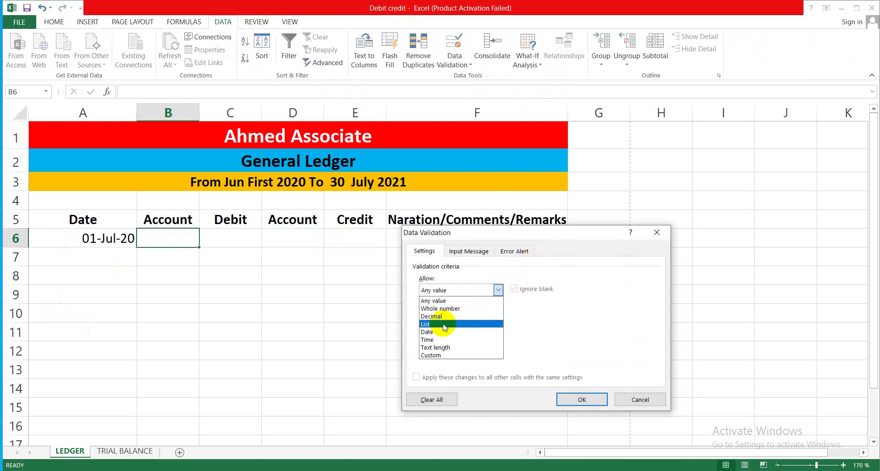
{"action": "left_click", "coordinate": [444, 324]}
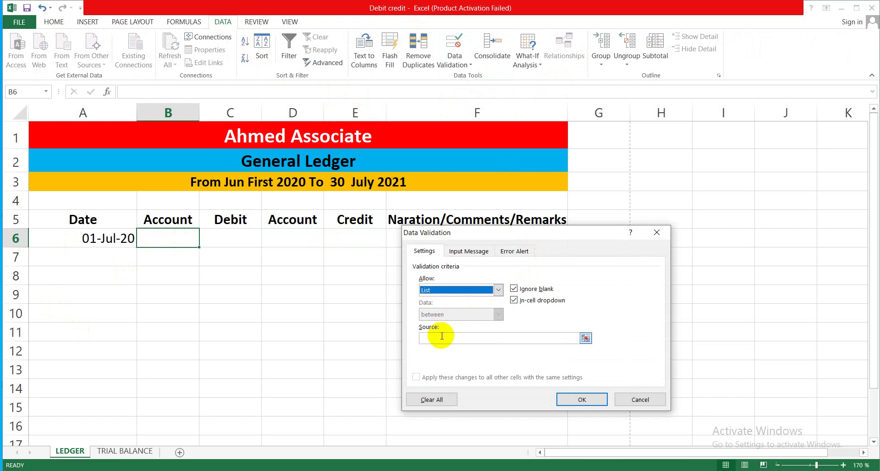
{"action": "left_click", "coordinate": [442, 338]}
{"action": "key", "text": "ctrl+v"}
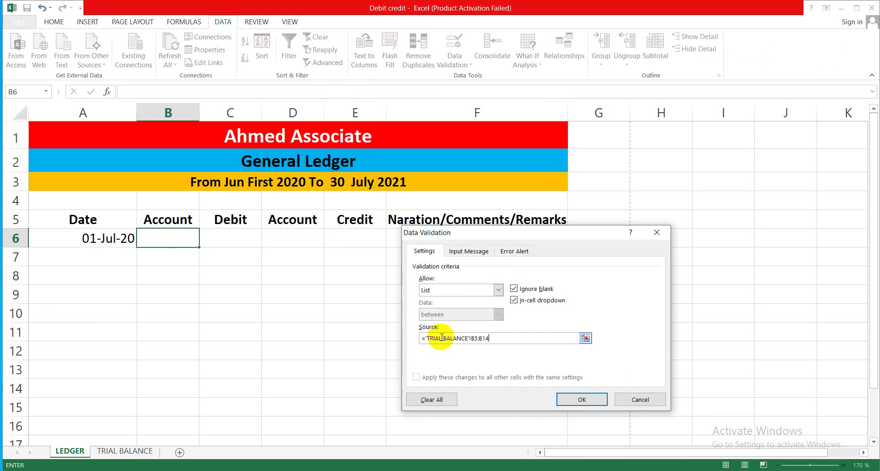
{"action": "left_click", "coordinate": [576, 398]}
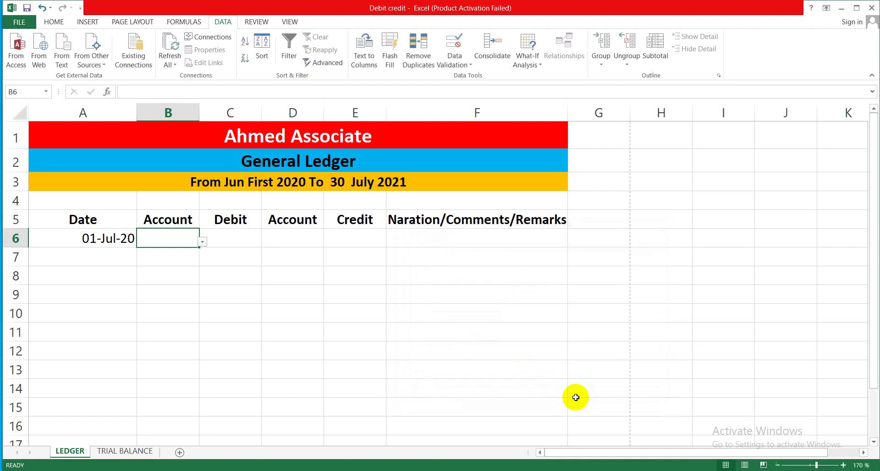
Try the account list in B6 by choosing SALES, CAPITAL and RENT EXPENCE one after another.
{"action": "left_click", "coordinate": [202, 242]}
{"action": "left_click", "coordinate": [173, 254]}
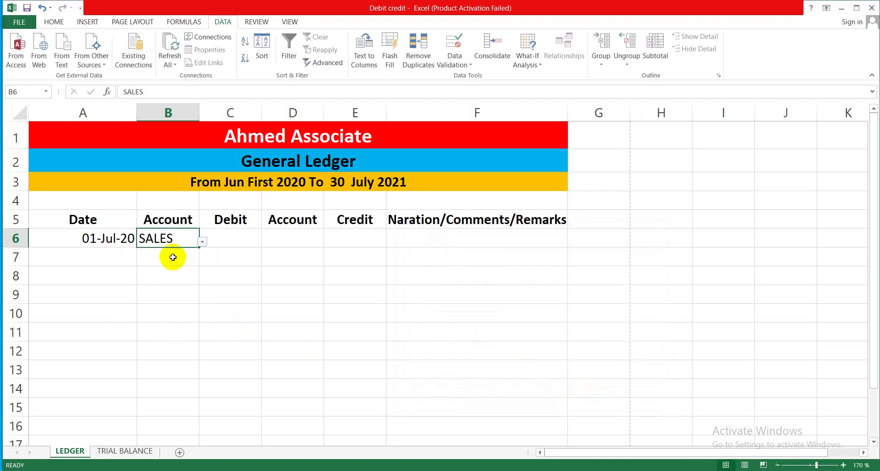
{"action": "left_click", "coordinate": [202, 244]}
{"action": "left_click", "coordinate": [155, 267]}
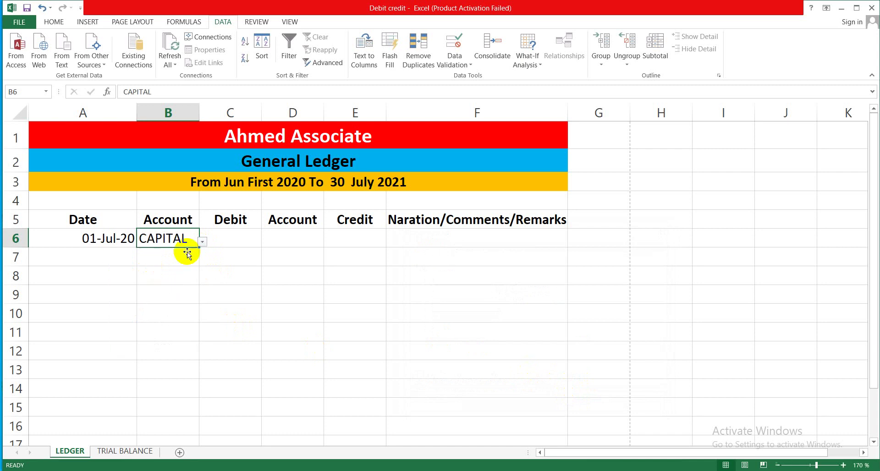
{"action": "left_click", "coordinate": [203, 243]}
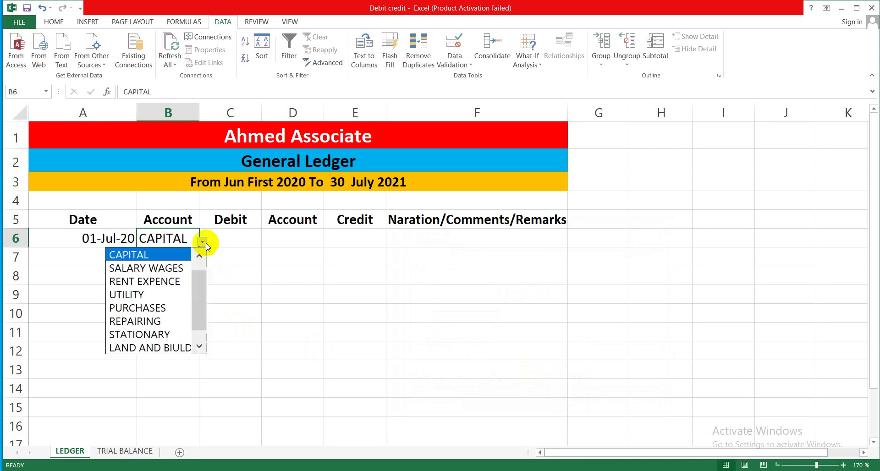
{"action": "left_click", "coordinate": [147, 281]}
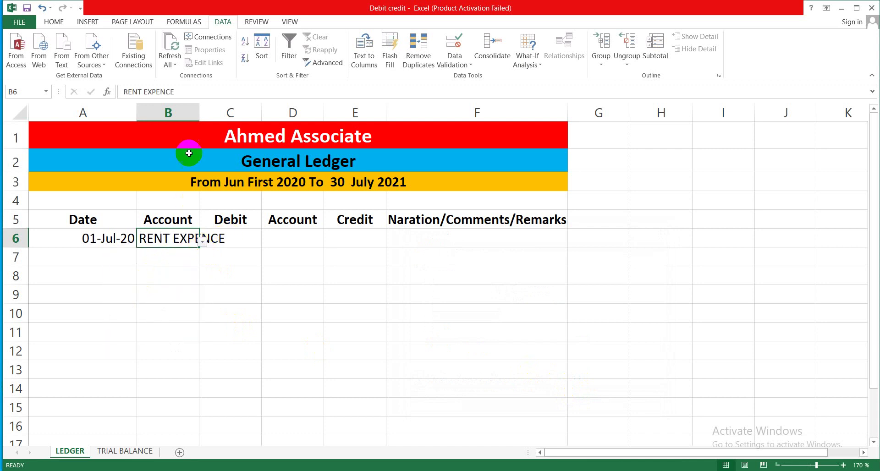
Widen column B to fit the longer account names and choose SALARY WAGES in B6.
{"action": "left_click_drag", "start_coordinate": [201, 111], "coordinate": [277, 106]}
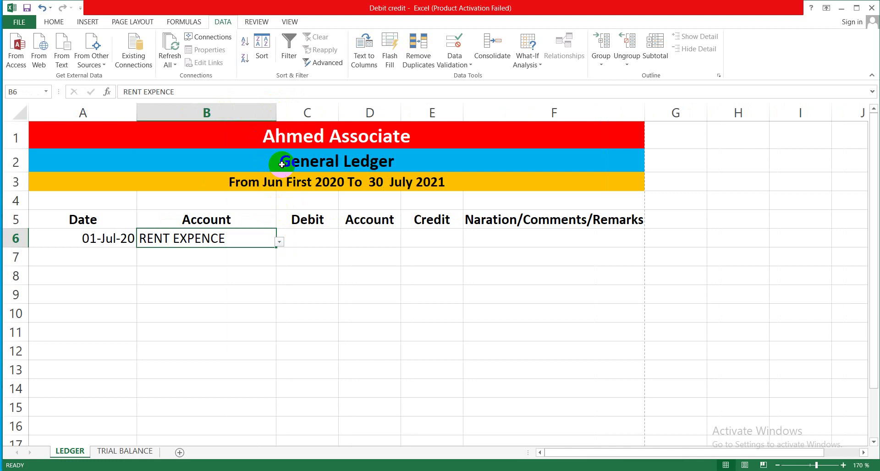
{"action": "left_click", "coordinate": [279, 242]}
{"action": "left_click", "coordinate": [255, 255]}
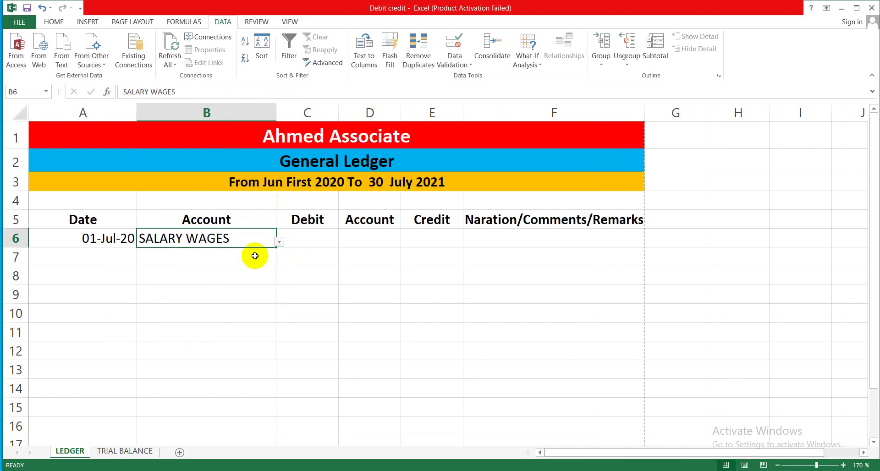
Apply List data validation to D6 under the second Account heading, pasting the copied TRIAL BALANCE account range as its source.
{"action": "left_click", "coordinate": [352, 239]}
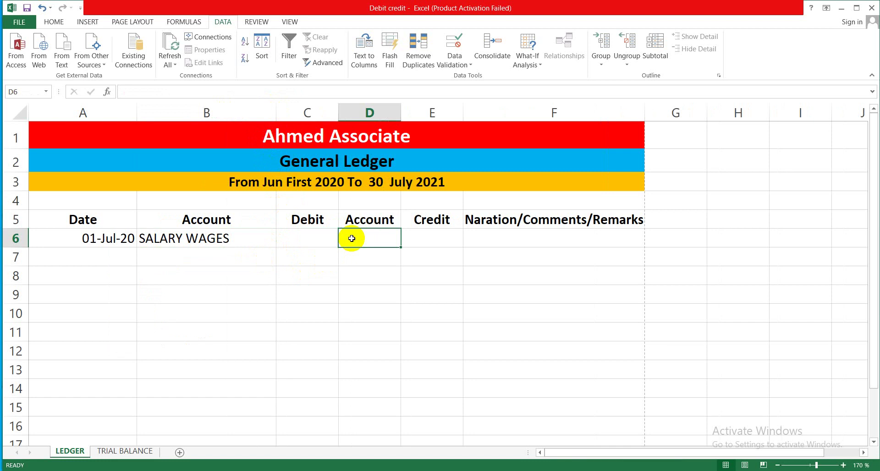
{"action": "key", "text": "ctrl+a"}
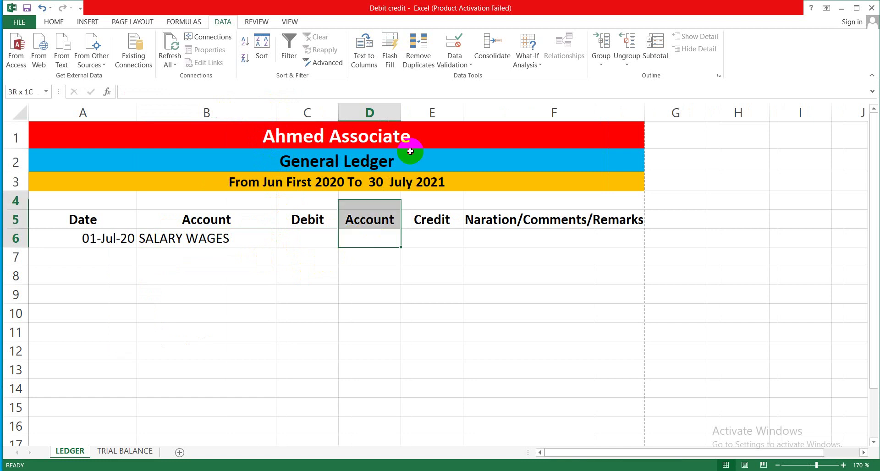
{"action": "left_click", "coordinate": [391, 241]}
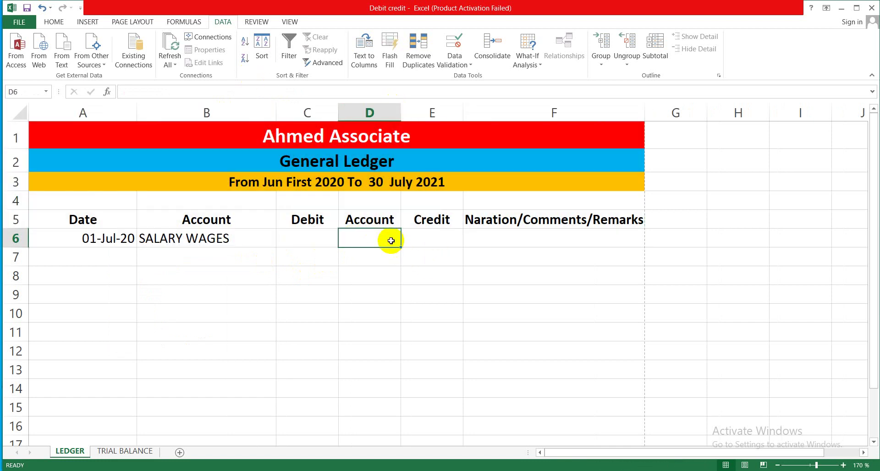
{"action": "left_click", "coordinate": [463, 68]}
{"action": "left_click", "coordinate": [469, 79]}
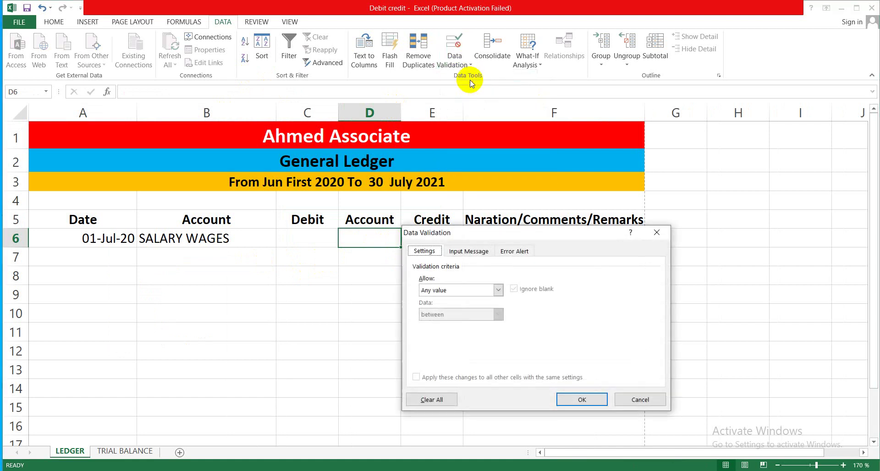
{"action": "left_click", "coordinate": [498, 290]}
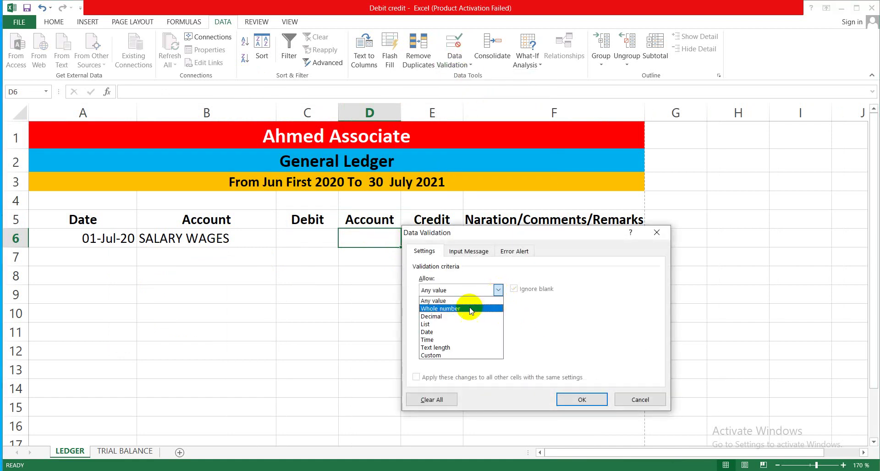
{"action": "left_click", "coordinate": [436, 325]}
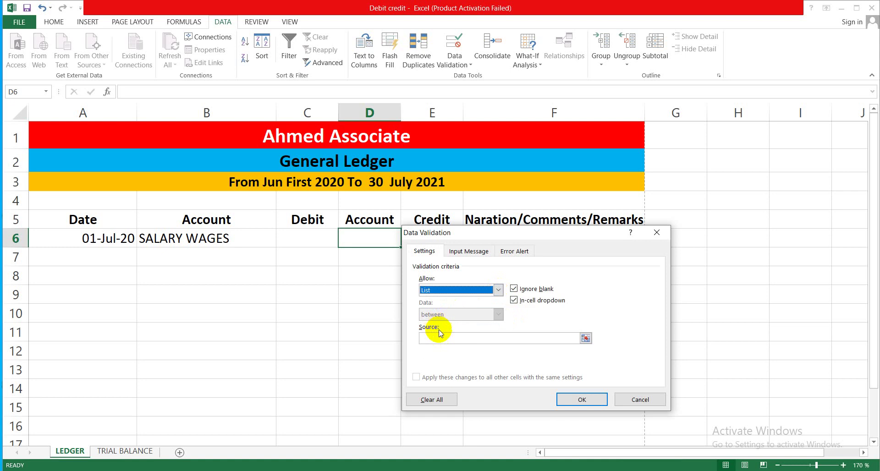
{"action": "left_click", "coordinate": [439, 338]}
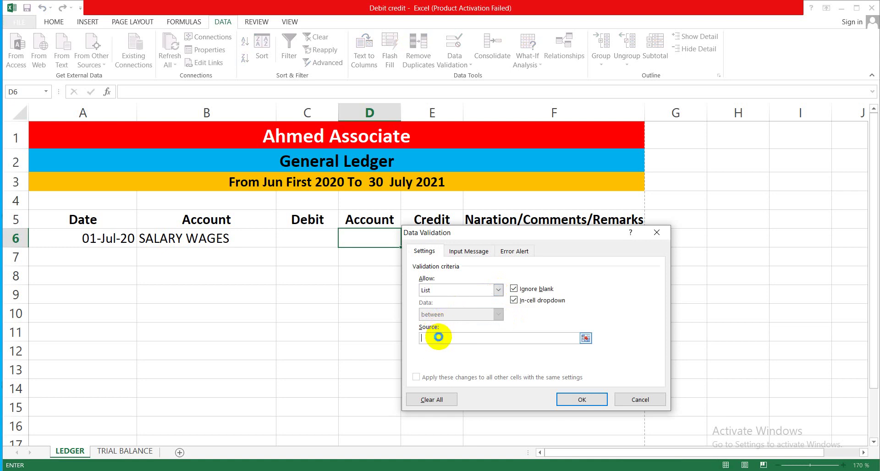
{"action": "key", "text": "ctrl+v"}
{"action": "left_click", "coordinate": [581, 400]}
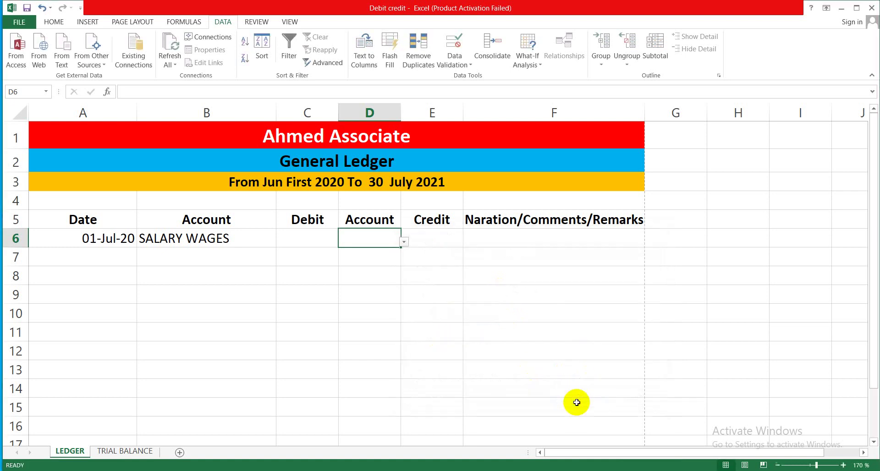
Choose SALES from the account list in D6, then select B6.
{"action": "left_click", "coordinate": [404, 243]}
{"action": "left_click", "coordinate": [379, 253]}
{"action": "left_click", "coordinate": [251, 243]}
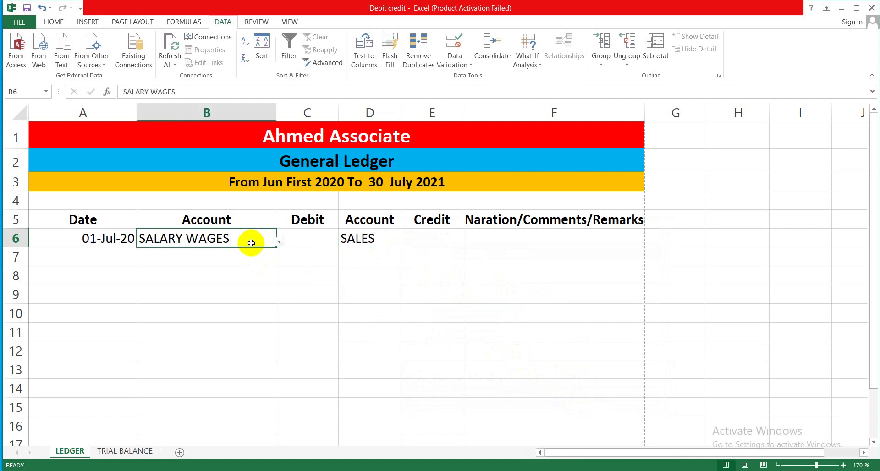
Clear the trial account entries from B6 and D6 on the LEDGER sheet.
{"action": "left_click", "coordinate": [362, 246]}
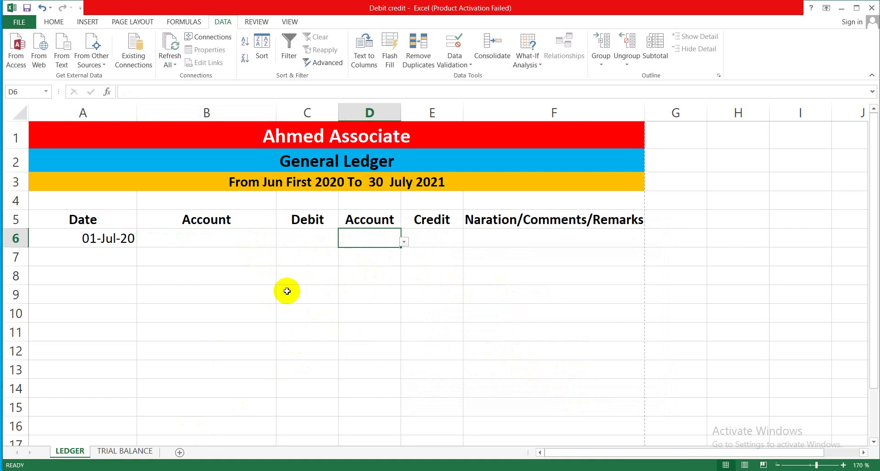
{"action": "left_click", "coordinate": [246, 240]}
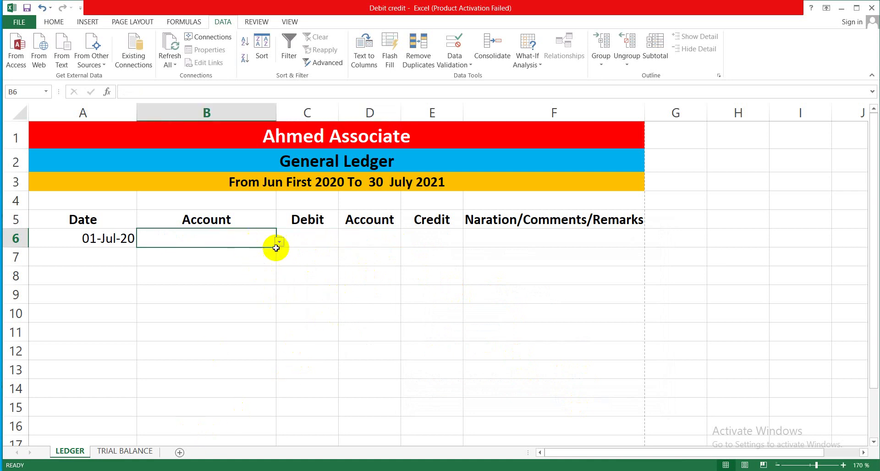
{"action": "left_click", "coordinate": [359, 243]}
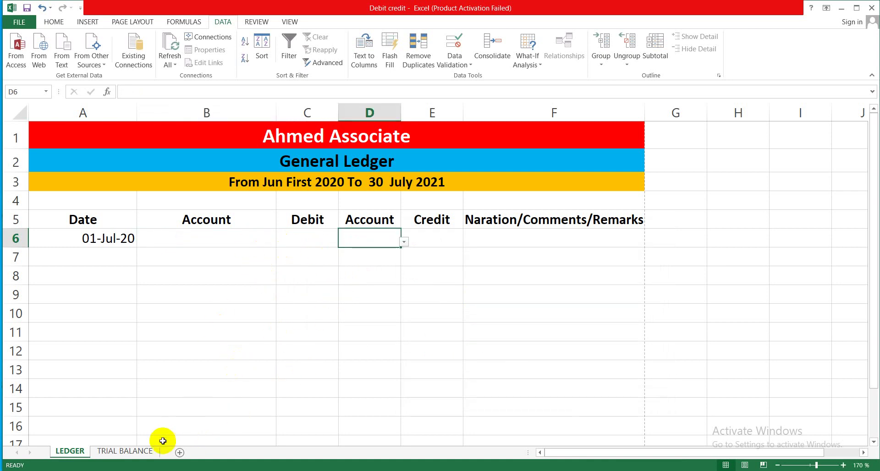
Replace the EQUIPMENT account in B14 of the TRIAL BALANCE sheet with CASH.
{"action": "left_click", "coordinate": [147, 452]}
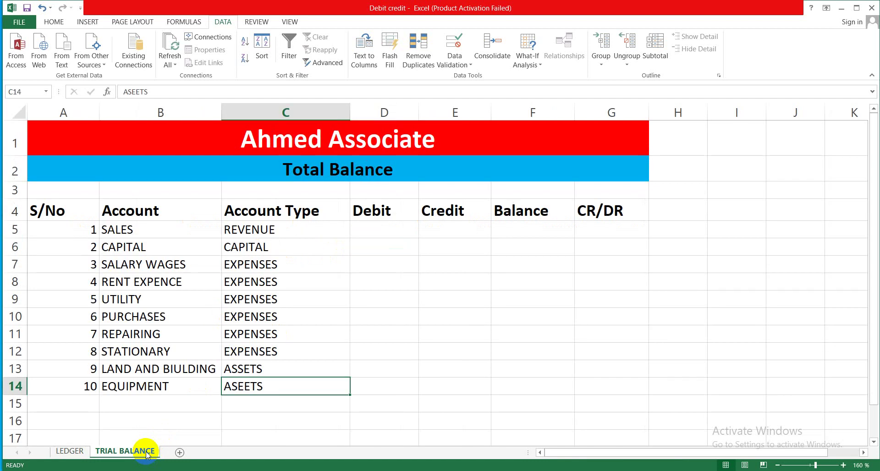
{"action": "left_click", "coordinate": [169, 388]}
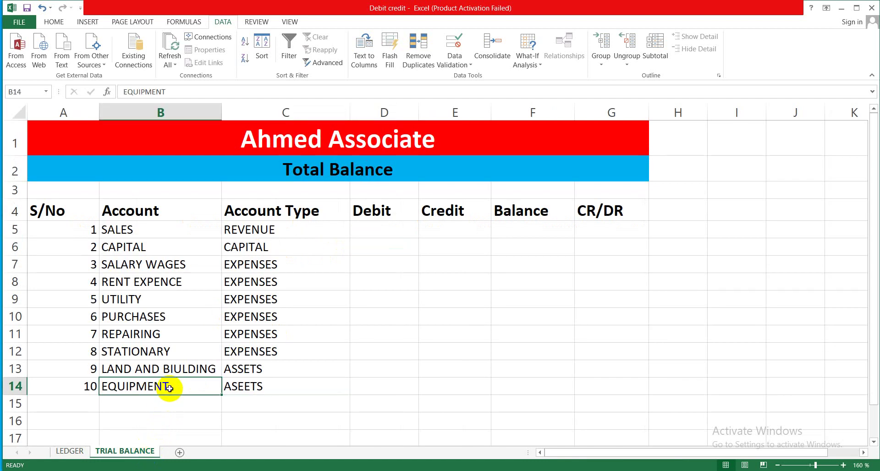
{"action": "type", "text": "CASH"}
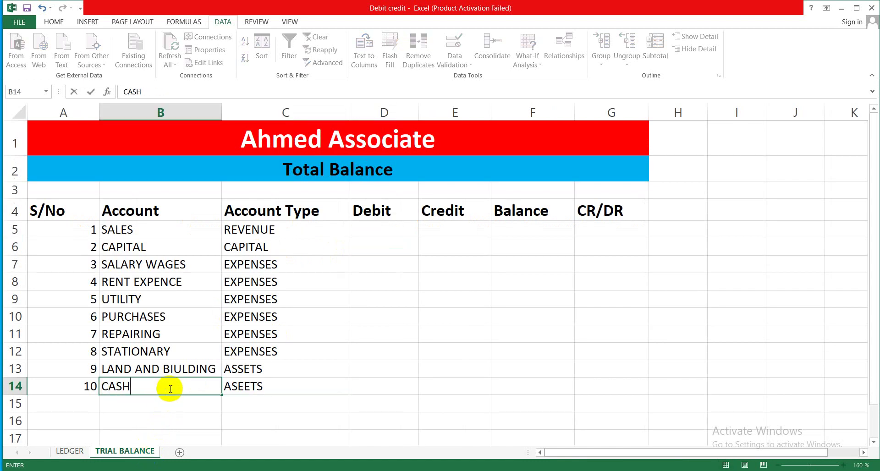
{"action": "left_click", "coordinate": [167, 417]}
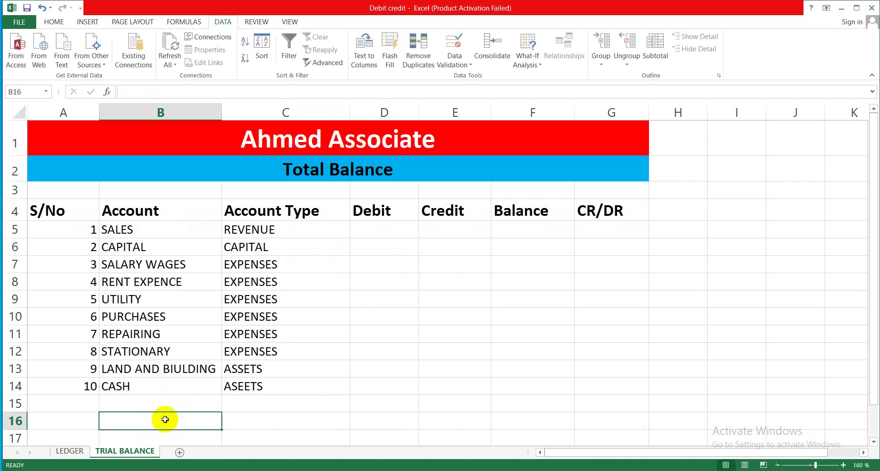
Return to the LEDGER sheet and enter CASH as the account in B6.
{"action": "left_click", "coordinate": [78, 453]}
{"action": "left_click", "coordinate": [179, 242]}
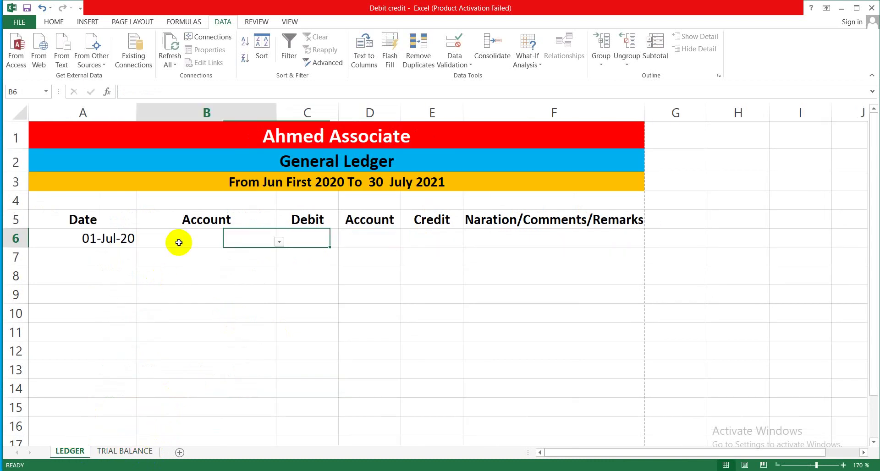
{"action": "type", "text": "CASH"}
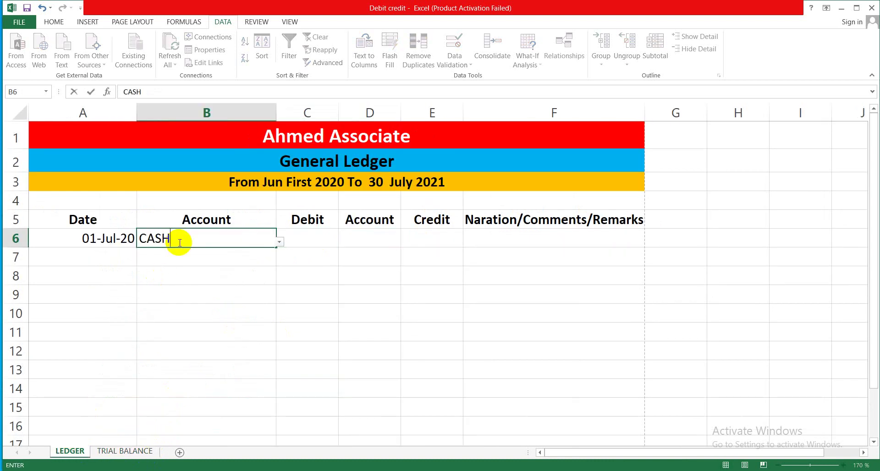
{"action": "key", "text": "Return"}
{"action": "left_click", "coordinate": [191, 270]}
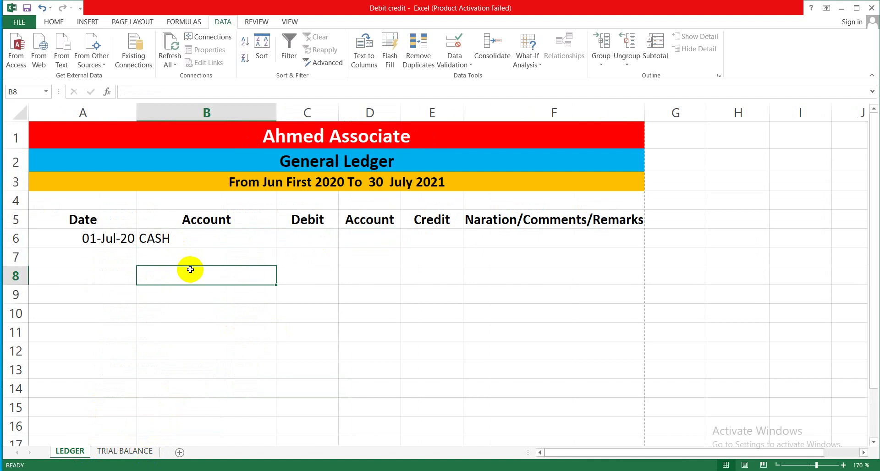
Try entering the unlisted account FDSA in B6 to test the validation, then cancel the entry.
{"action": "left_click", "coordinate": [211, 236]}
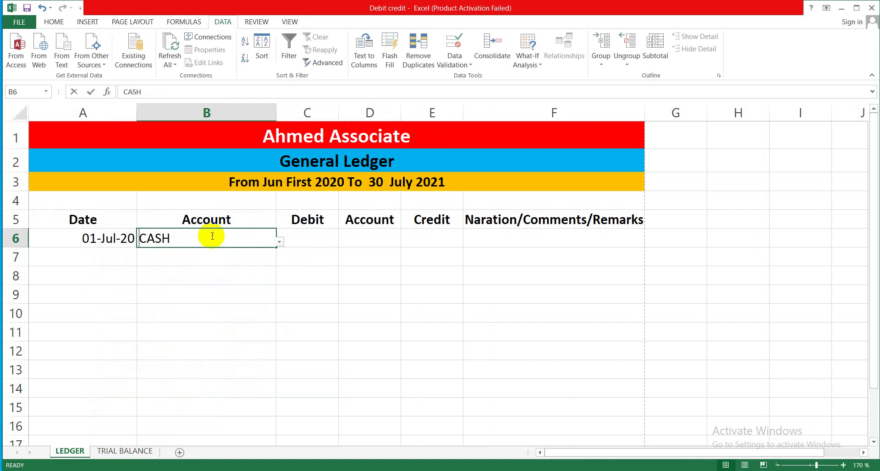
{"action": "type", "text": "FDSA"}
{"action": "left_click", "coordinate": [213, 277]}
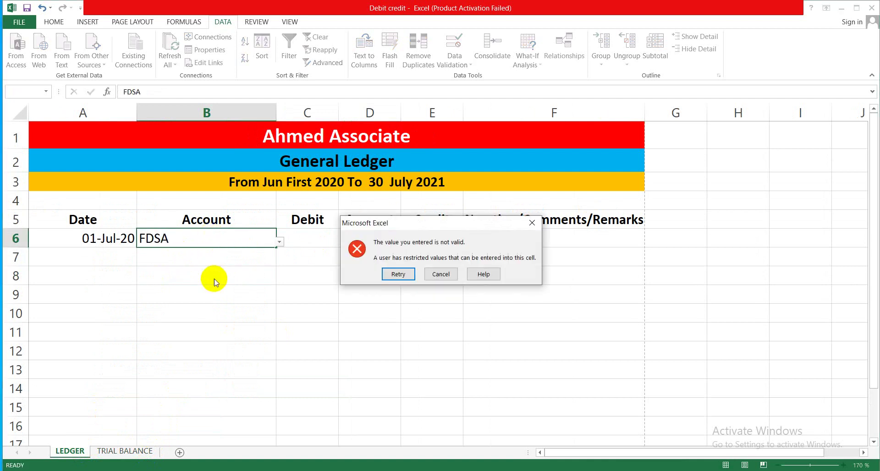
{"action": "left_click", "coordinate": [438, 277]}
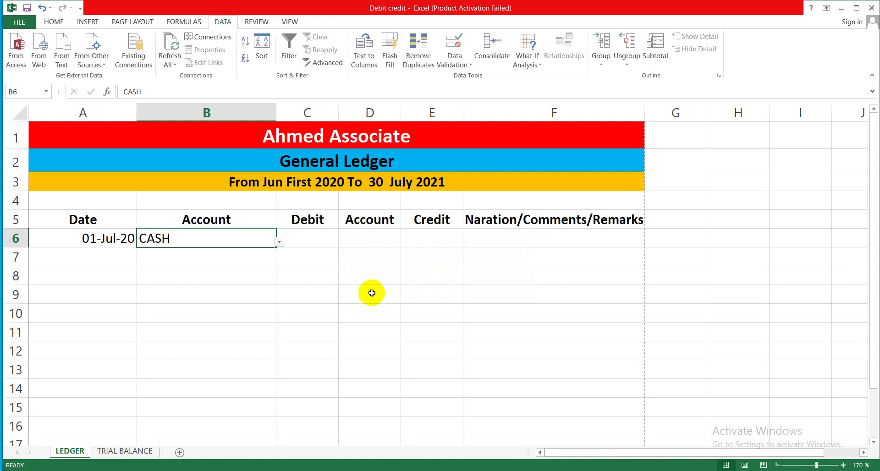
Clear and re-enter CASH in B6, and enter 15000 as its debit amount in C6.
{"action": "key", "text": "Delete"}
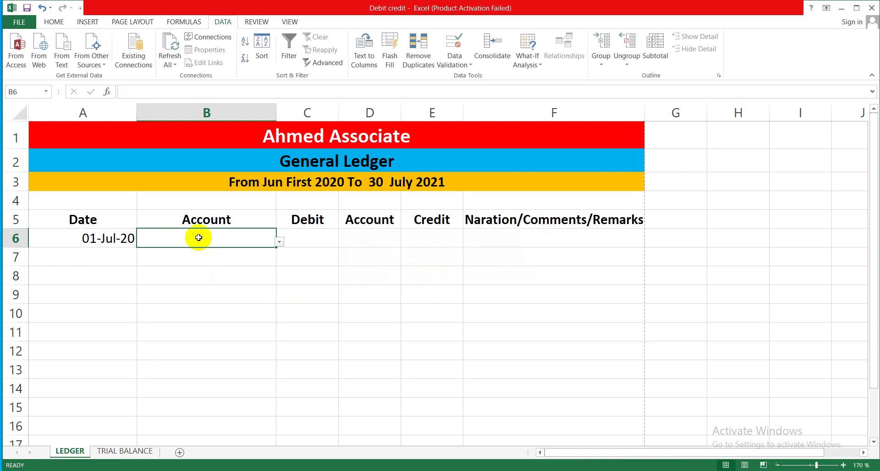
{"action": "type", "text": "CASH"}
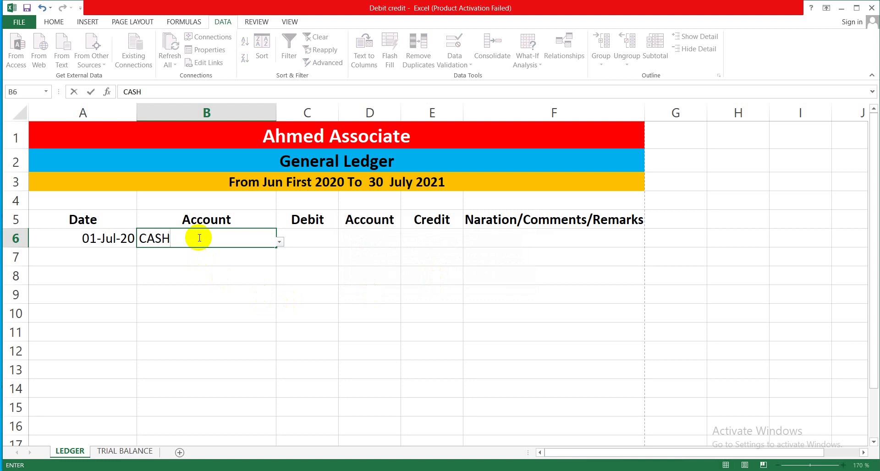
{"action": "left_click", "coordinate": [306, 232]}
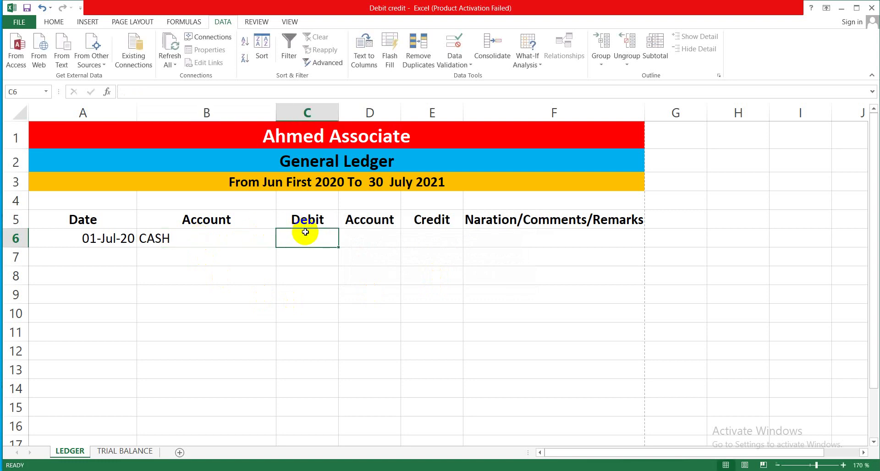
{"action": "type", "text": "1"}
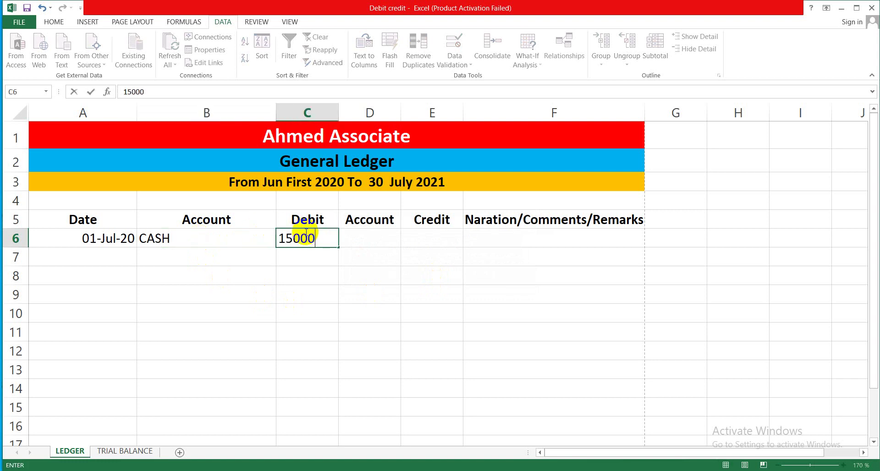
{"action": "type", "text": "5000"}
{"action": "key", "text": "Return"}
{"action": "left_click", "coordinate": [311, 273]}
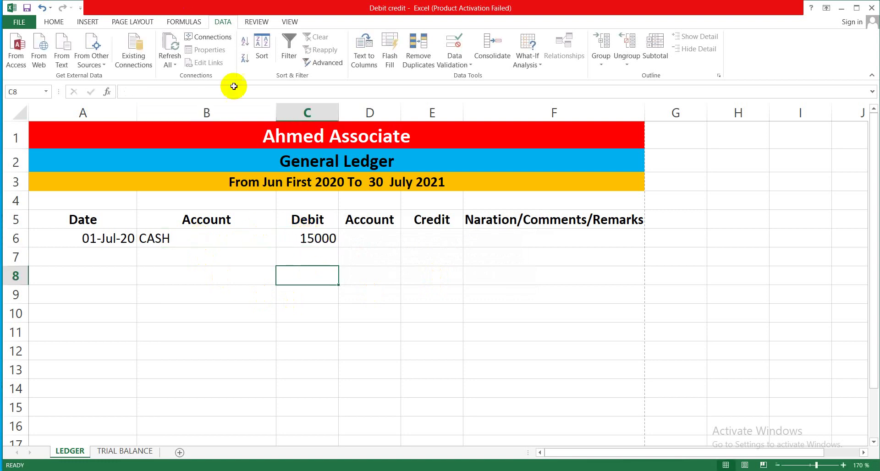
Format the debit amount in C6 with comma style and no decimal places.
{"action": "right_click", "coordinate": [296, 238]}
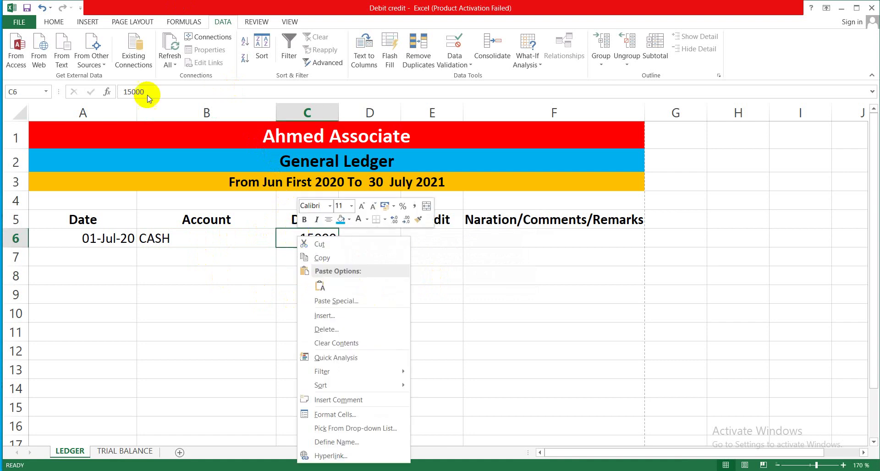
{"action": "left_click", "coordinate": [54, 22]}
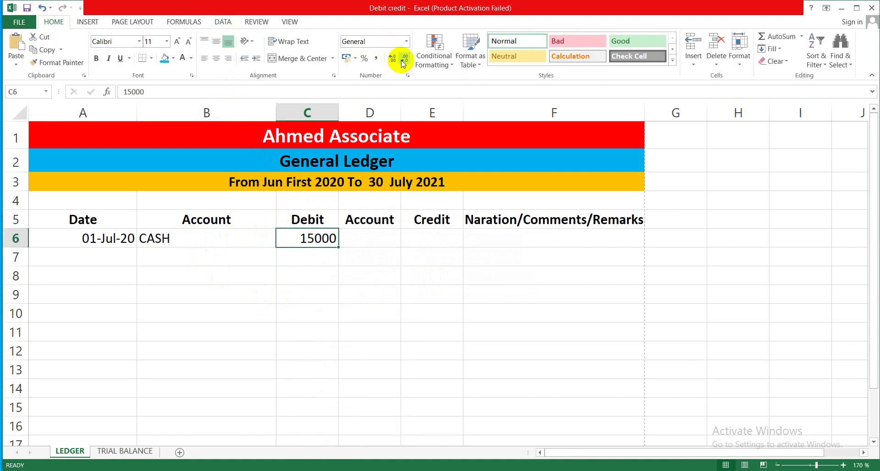
{"action": "left_click", "coordinate": [377, 59]}
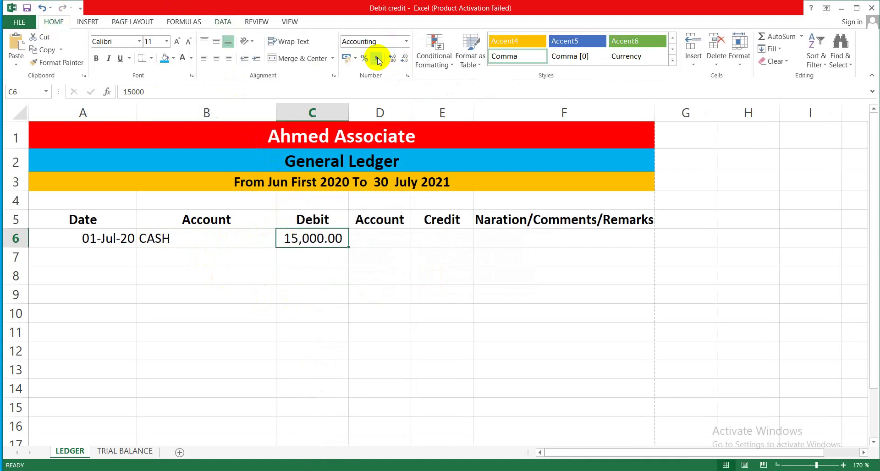
{"action": "left_click", "coordinate": [405, 59]}
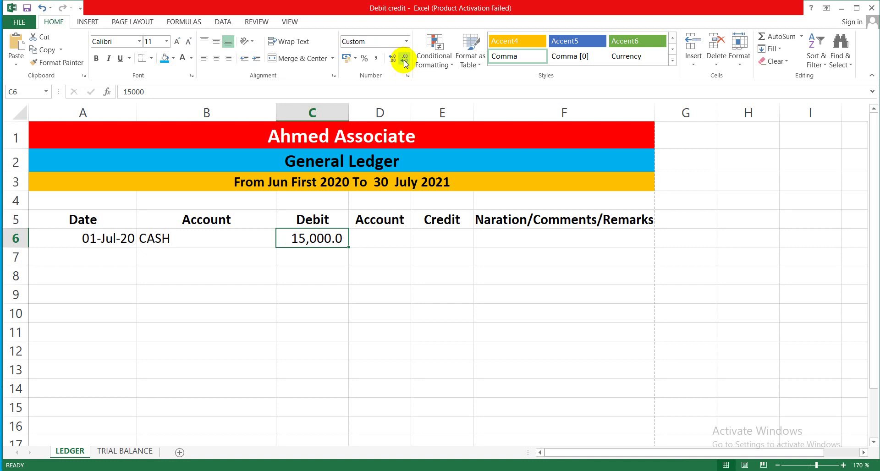
{"action": "left_click", "coordinate": [405, 61]}
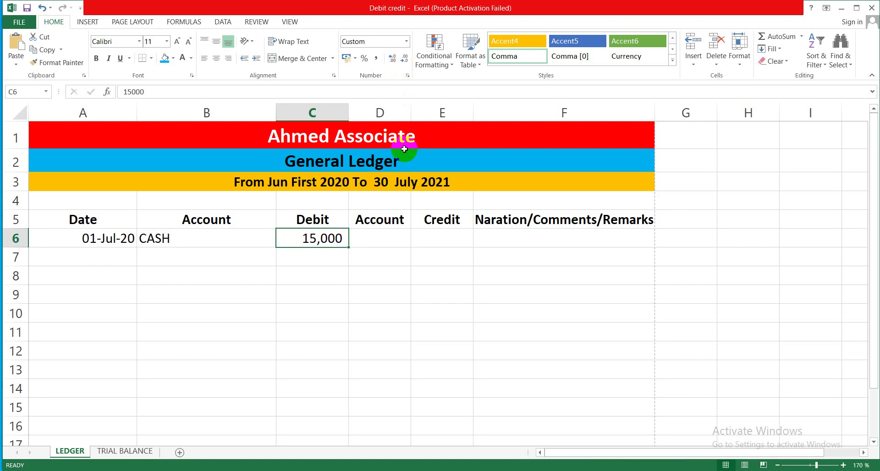
Enter SALES as the second account in D6 and 15000 as the credit amount in E6.
{"action": "left_click", "coordinate": [373, 237]}
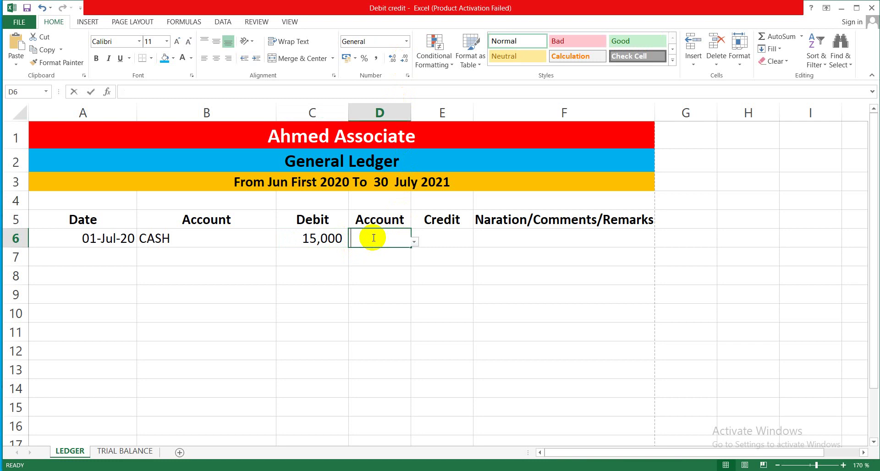
{"action": "type", "text": "SALES"}
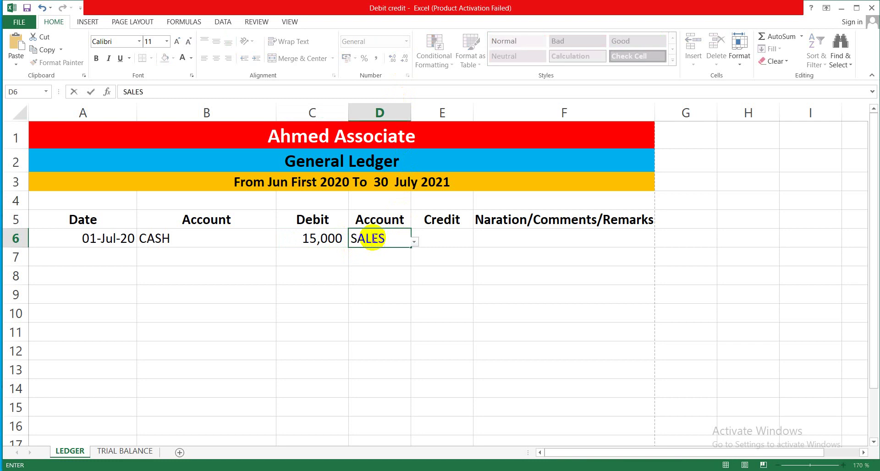
{"action": "left_click", "coordinate": [429, 255]}
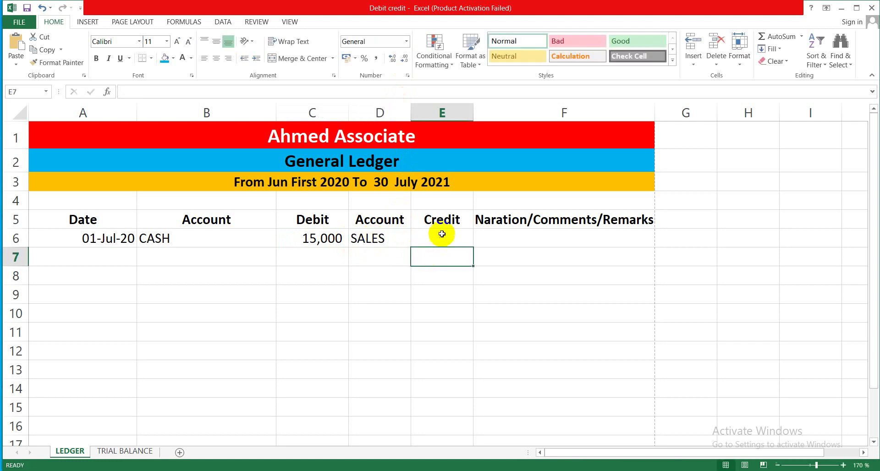
{"action": "left_click", "coordinate": [443, 233]}
{"action": "type", "text": "15000"}
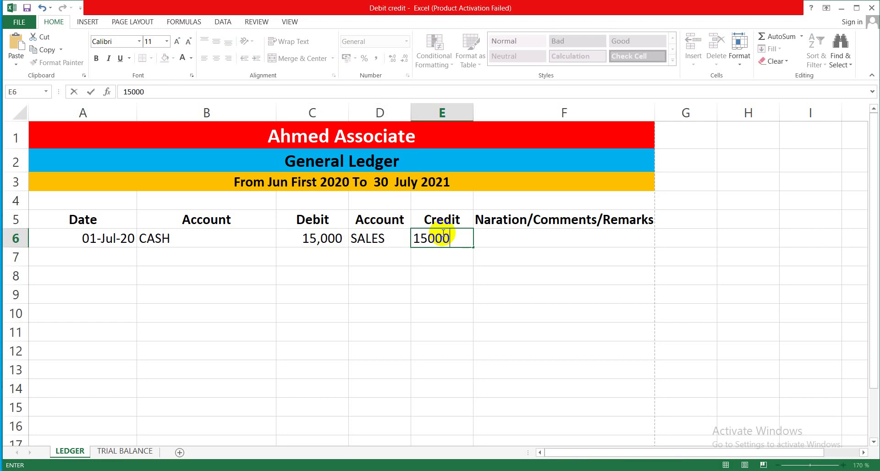
{"action": "left_click", "coordinate": [453, 258]}
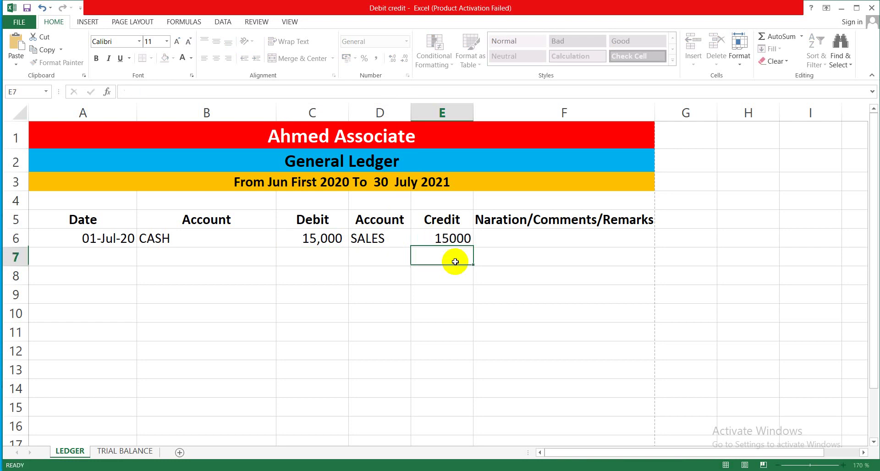
Format the credit amount in E6 with comma style and no decimal places.
{"action": "left_click", "coordinate": [451, 237]}
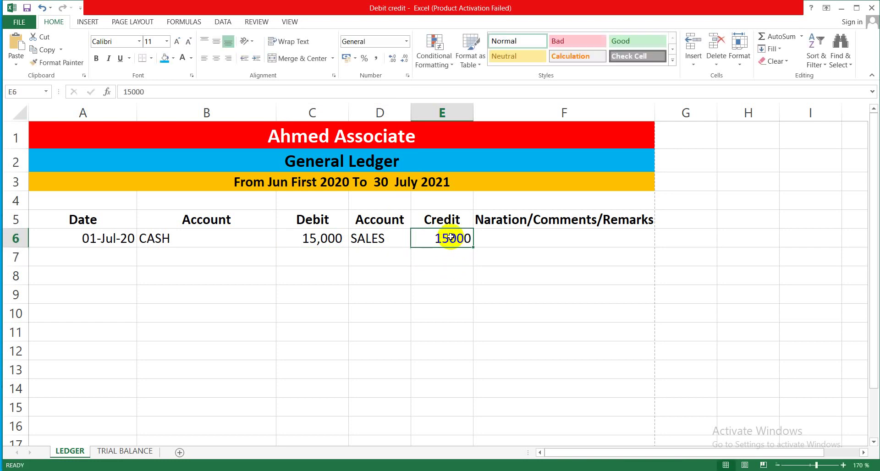
{"action": "left_click", "coordinate": [376, 58]}
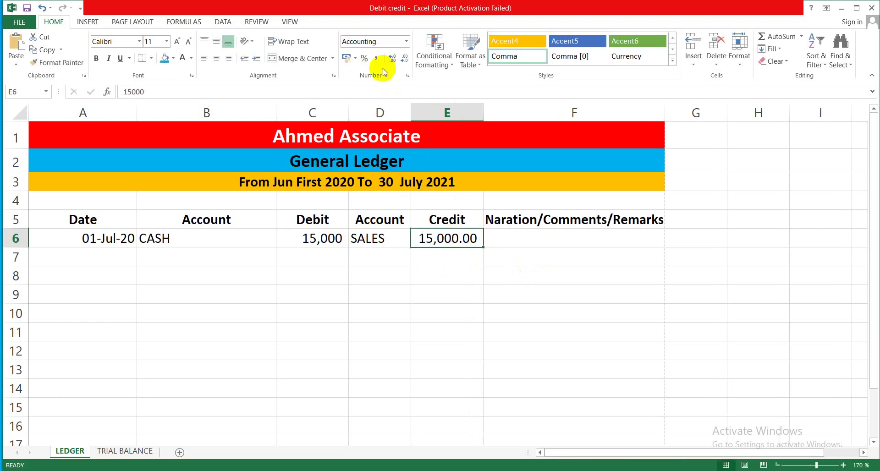
{"action": "left_click", "coordinate": [405, 57]}
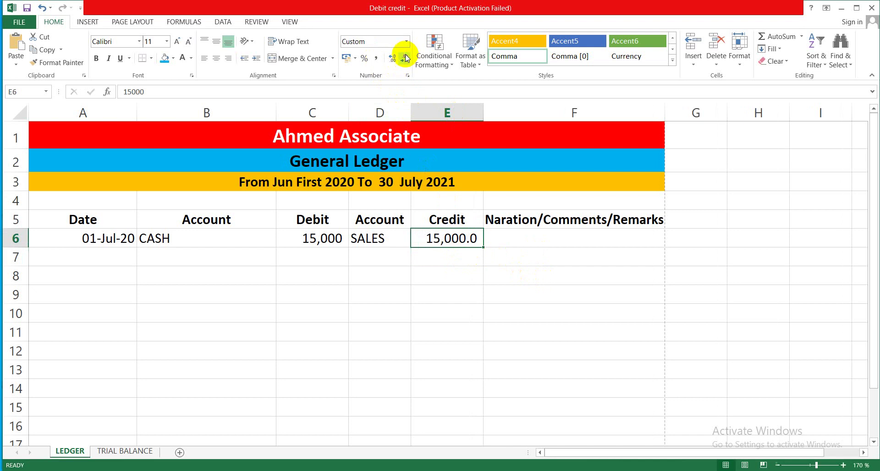
{"action": "left_click", "coordinate": [405, 57]}
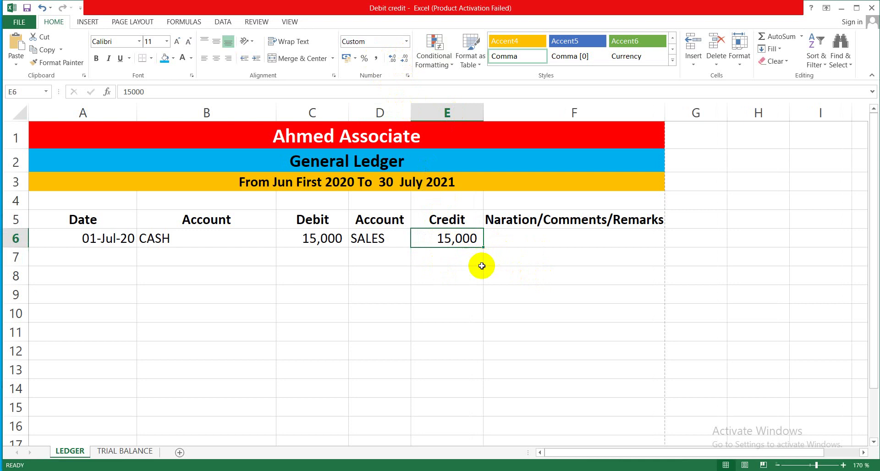
Enter the remark SALES ON CASH in F6 under Naration/Comments/Remarks.
{"action": "left_click", "coordinate": [512, 236]}
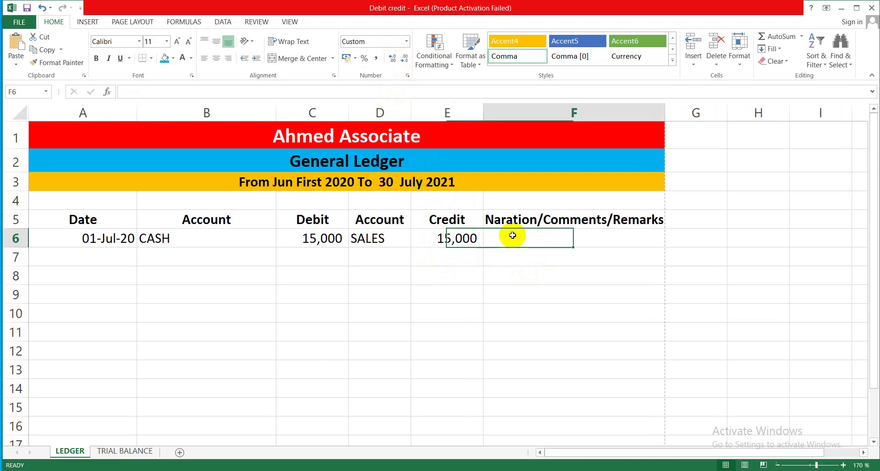
{"action": "type", "text": "S"}
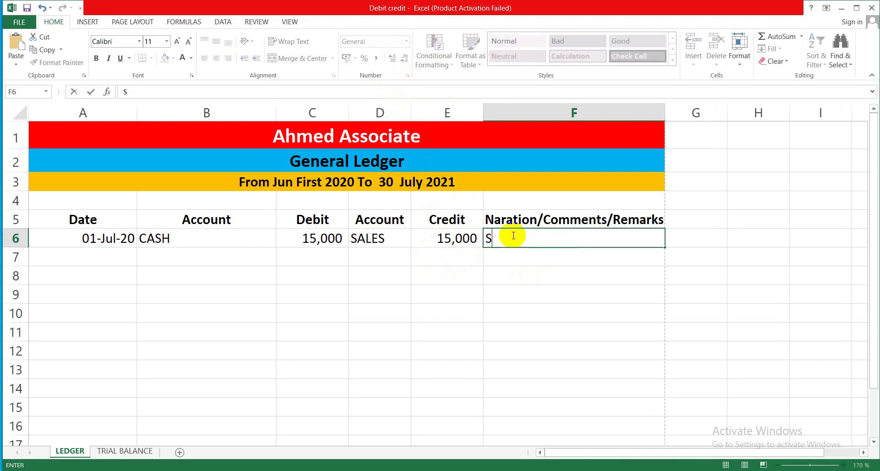
{"action": "type", "text": "ALES ON CASH"}
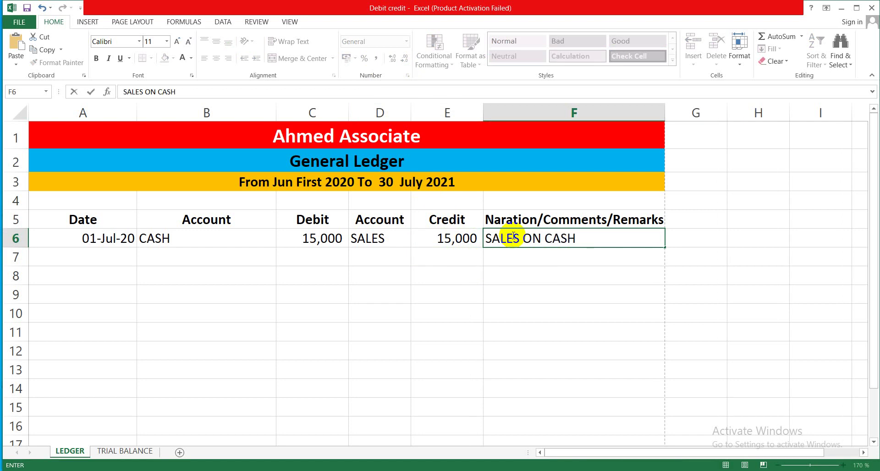
Commit the remark in F6 and switch to the TRIAL BALANCE sheet.
{"action": "left_click", "coordinate": [379, 295]}
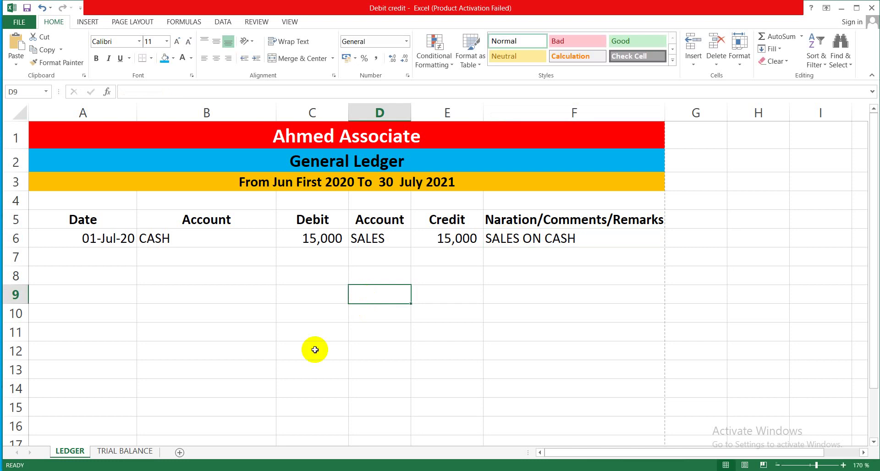
{"action": "left_click", "coordinate": [145, 451]}
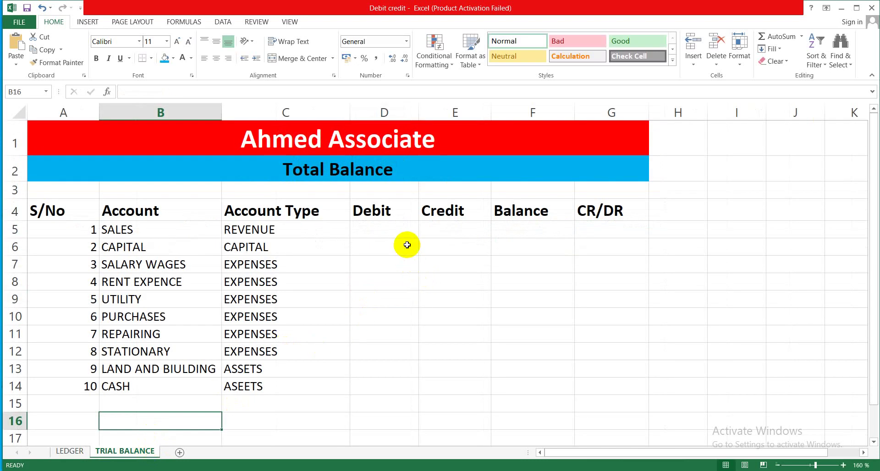
Examine the Debit, Credit, Balance and CR/DR columns of the TRIAL BALANCE table.
{"action": "left_click_drag", "start_coordinate": [403, 261], "coordinate": [403, 240]}
{"action": "left_click", "coordinate": [400, 228]}
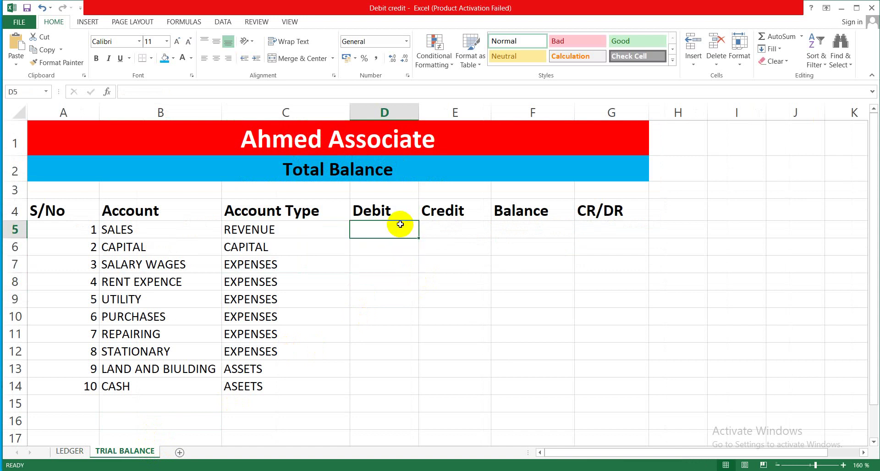
{"action": "left_click", "coordinate": [457, 229]}
{"action": "left_click", "coordinate": [531, 230]}
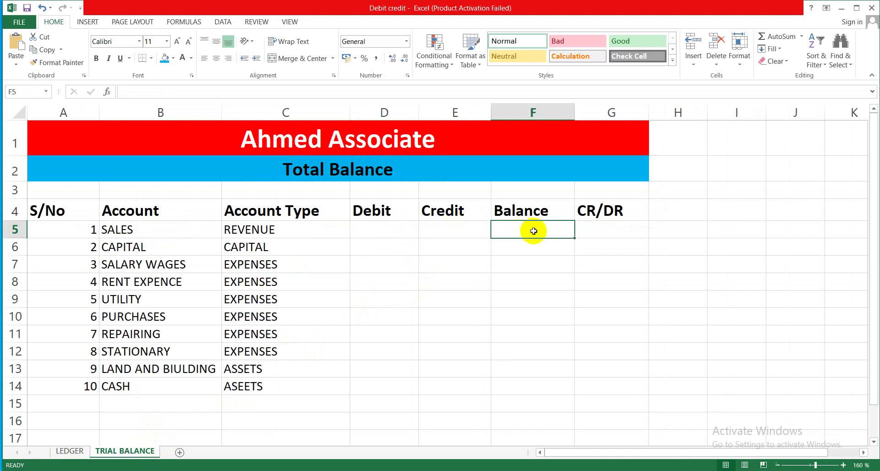
{"action": "left_click", "coordinate": [606, 230]}
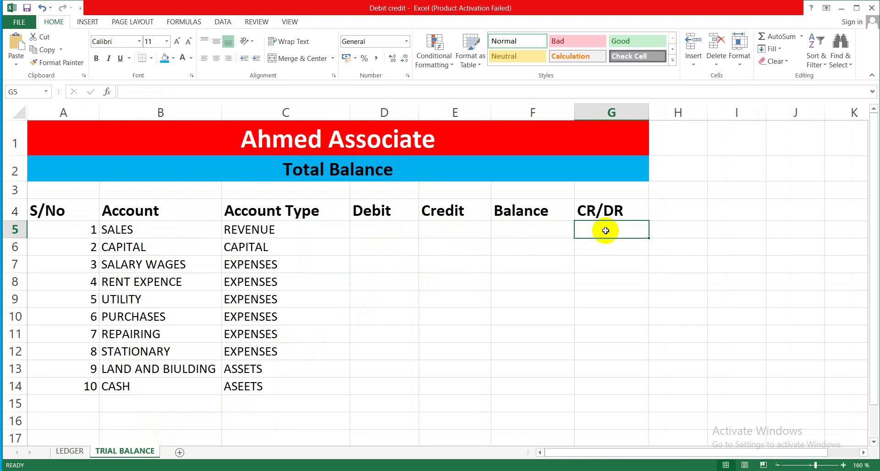
{"action": "left_click", "coordinate": [589, 261]}
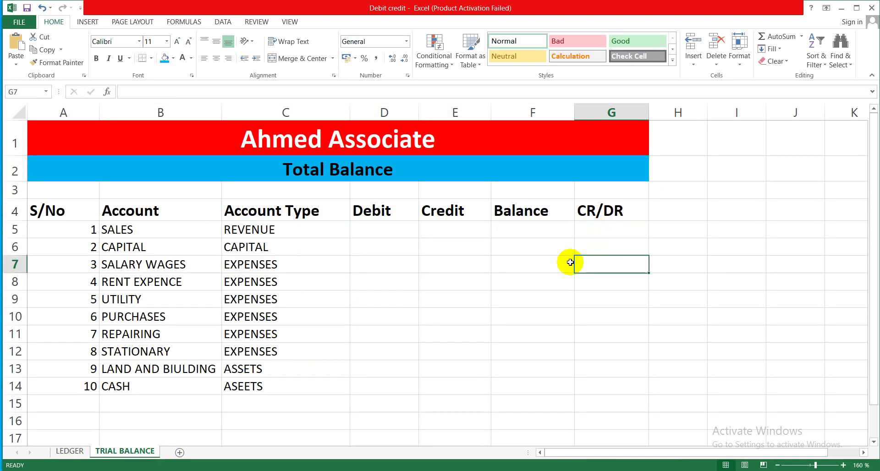
{"action": "left_click", "coordinate": [536, 263]}
{"action": "left_click", "coordinate": [453, 262]}
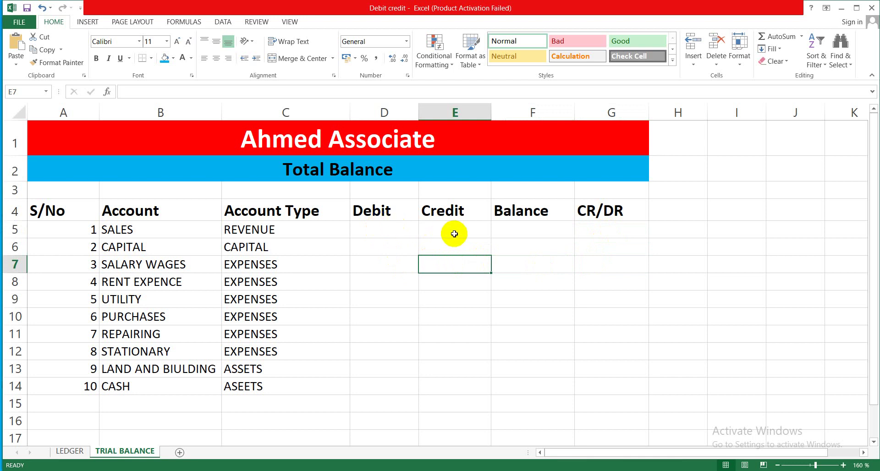
Start a SUMIF formula in D5 of TRIAL BALANCE with LEDGER!$B$6:$B$119 as the range, and return to TRIAL BALANCE for the criteria.
{"action": "left_click", "coordinate": [392, 228]}
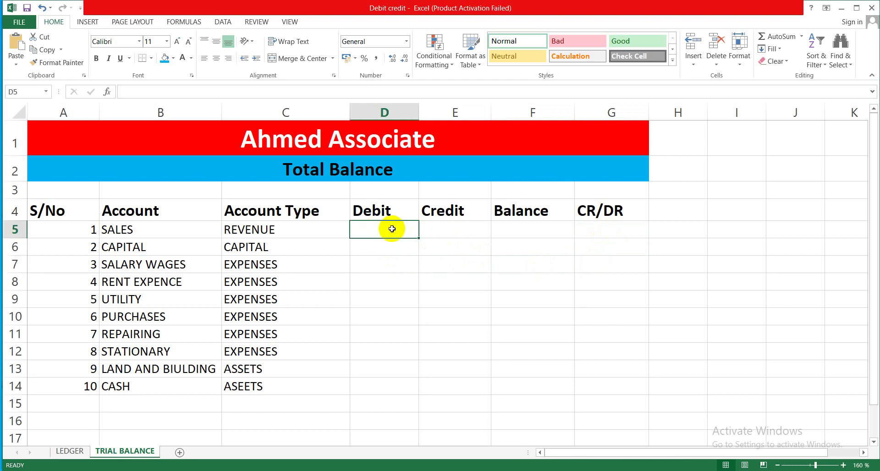
{"action": "type", "text": "=SUMIF"}
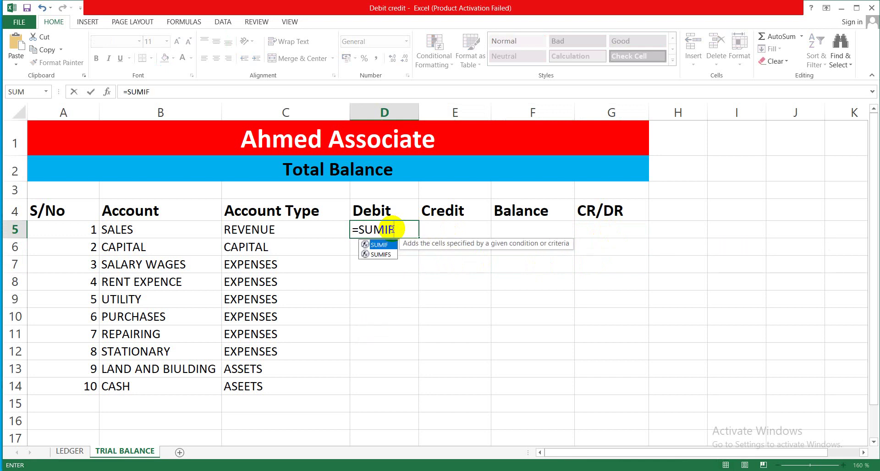
{"action": "type", "text": "("}
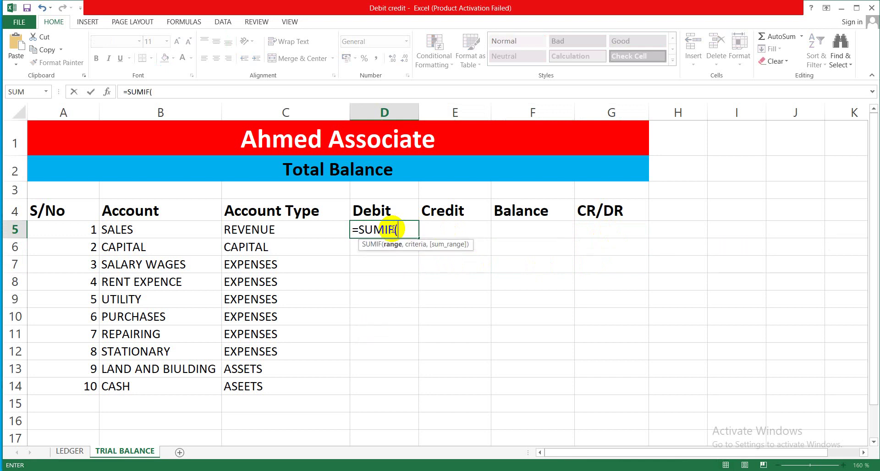
{"action": "left_click", "coordinate": [83, 451]}
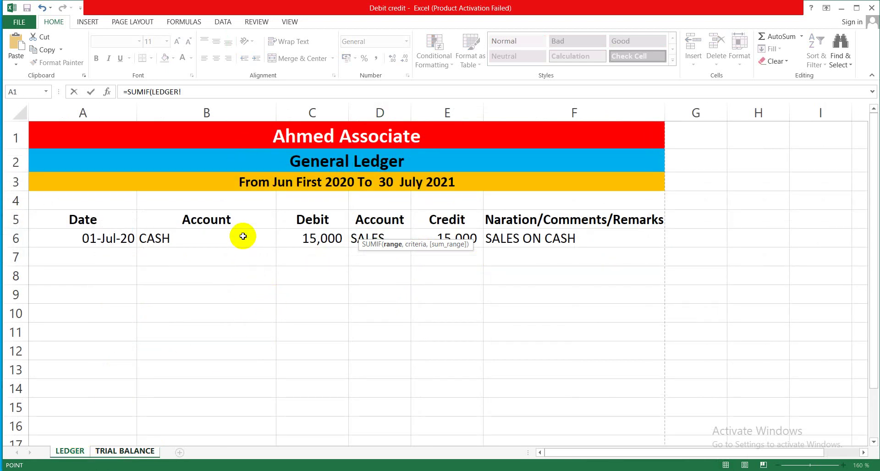
{"action": "left_click_drag", "start_coordinate": [243, 234], "coordinate": [251, 322]}
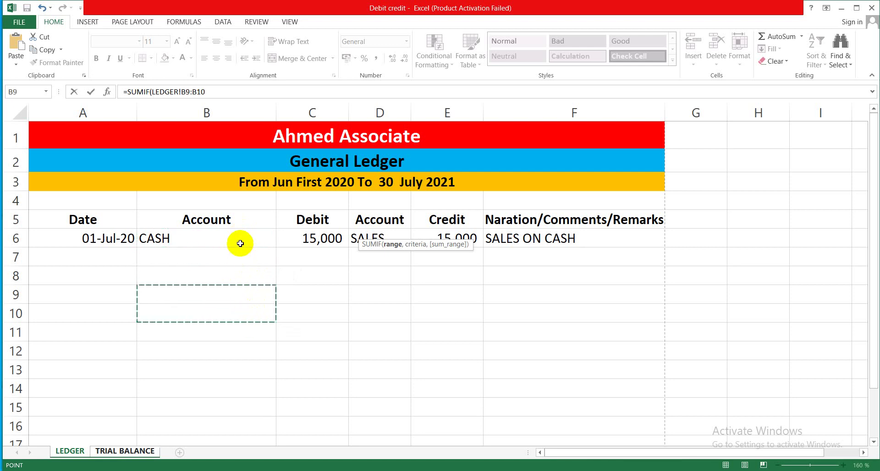
{"action": "left_click_drag", "start_coordinate": [240, 237], "coordinate": [251, 419]}
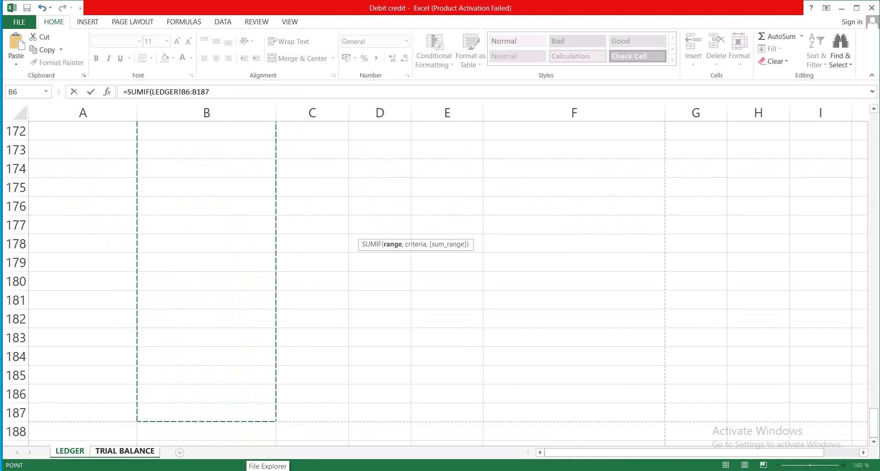
{"action": "key", "text": "XF86MonBrightnessUp"}
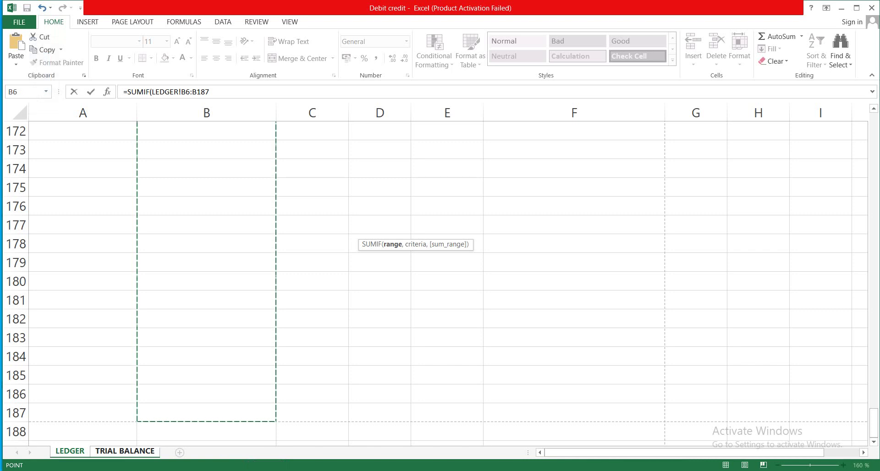
{"action": "key", "text": "Right"}
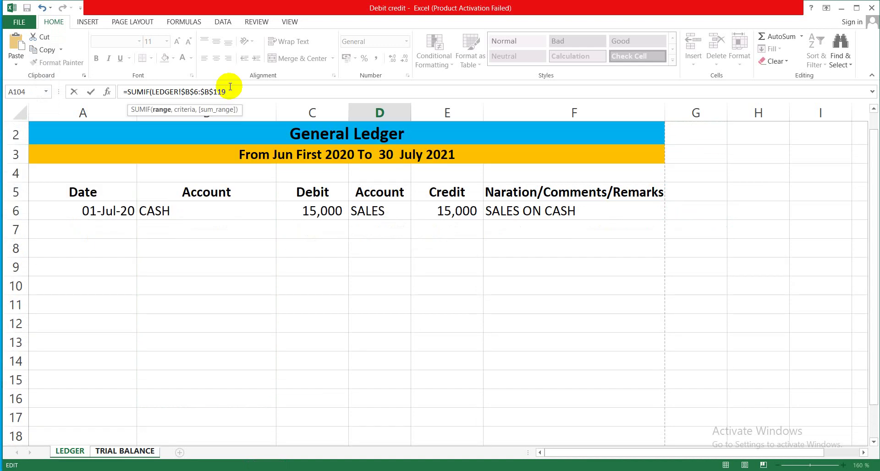
{"action": "type", "text": ","}
{"action": "left_click", "coordinate": [131, 454]}
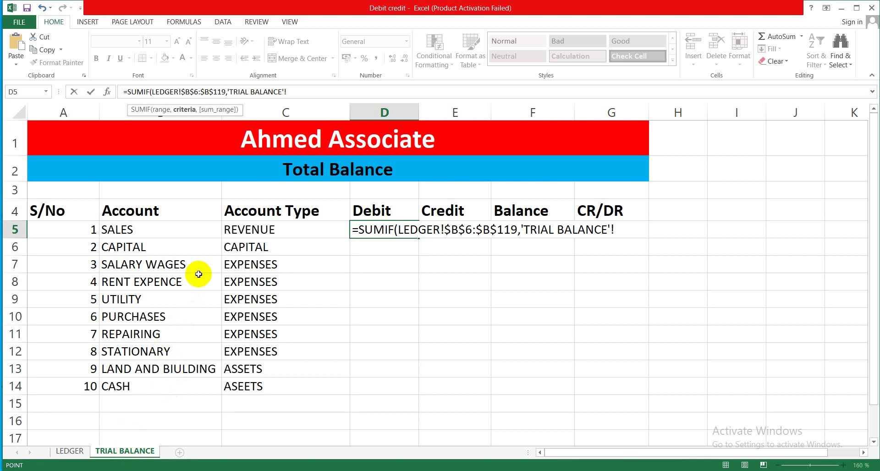
{"action": "left_click", "coordinate": [177, 225]}
{"action": "left_click_drag", "start_coordinate": [178, 226], "coordinate": [165, 384]}
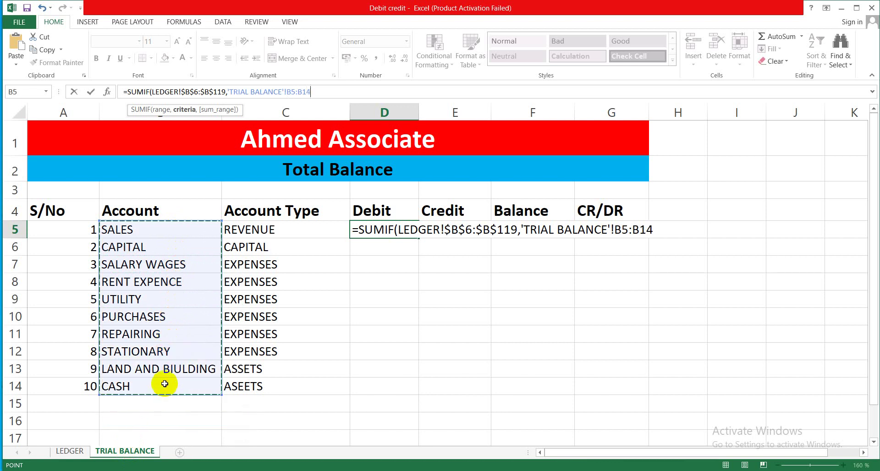
{"action": "left_click", "coordinate": [654, 227]}
{"action": "key", "text": "BackSpace"}
{"action": "key", "text": "BackSpace"}
{"action": "key", "text": "BackSpace"}
{"action": "key", "text": "BackSpace"}
{"action": "key", "text": "BackSpace"}
{"action": "key", "text": "BackSpace"}
{"action": "key", "text": "BackSpace"}
{"action": "key", "text": "BackSpace"}
{"action": "key", "text": "BackSpace"}
{"action": "key", "text": "BackSpace"}
{"action": "key", "text": "BackSpace"}
{"action": "key", "text": "BackSpace"}
{"action": "key", "text": "BackSpace"}
{"action": "key", "text": "BackSpace"}
{"action": "key", "text": "BackSpace"}
{"action": "key", "text": "BackSpace"}
{"action": "key", "text": "BackSpace"}
{"action": "key", "text": "BackSpace"}
{"action": "key", "text": "BackSpace"}
{"action": "key", "text": "BackSpace"}
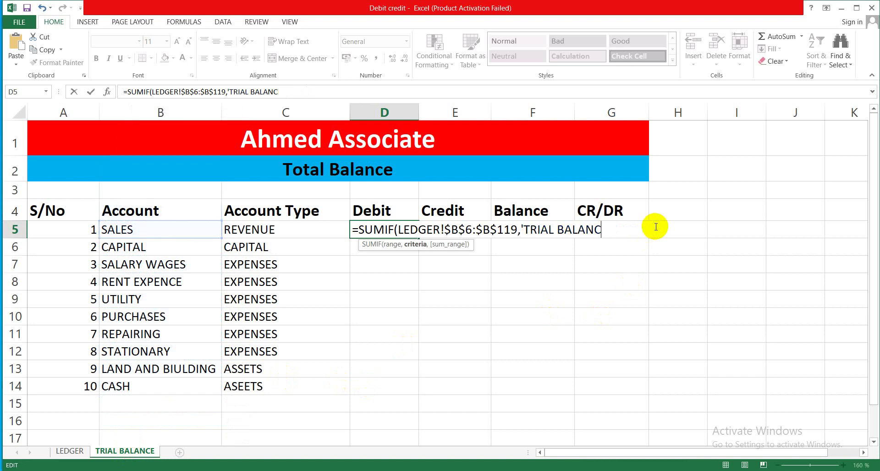
{"action": "key", "text": "BackSpace"}
{"action": "key", "text": "BackSpace"}
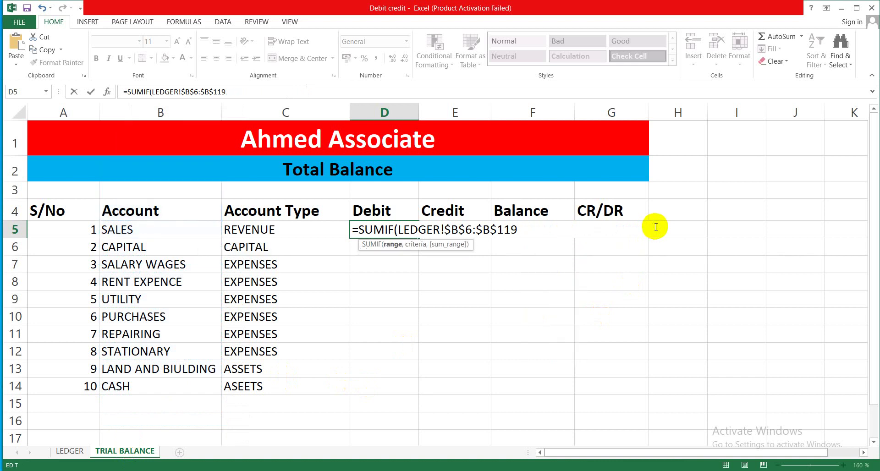
{"action": "key", "text": "ctrl+z"}
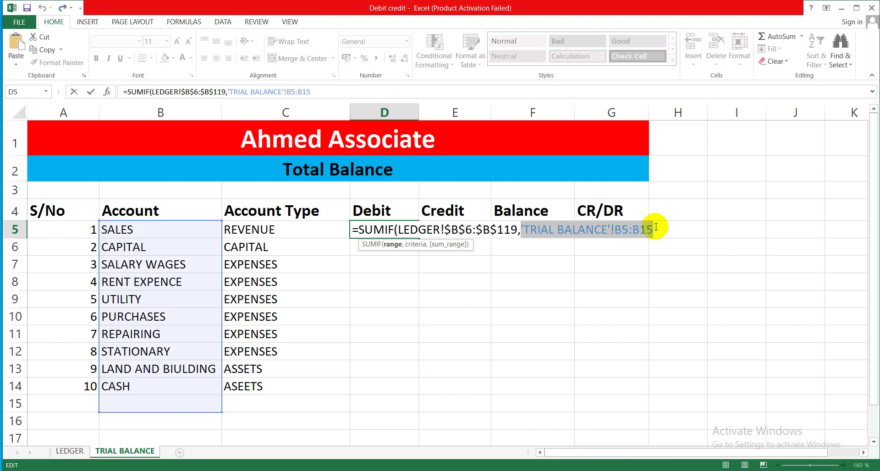
{"action": "key", "text": "ctrl+y"}
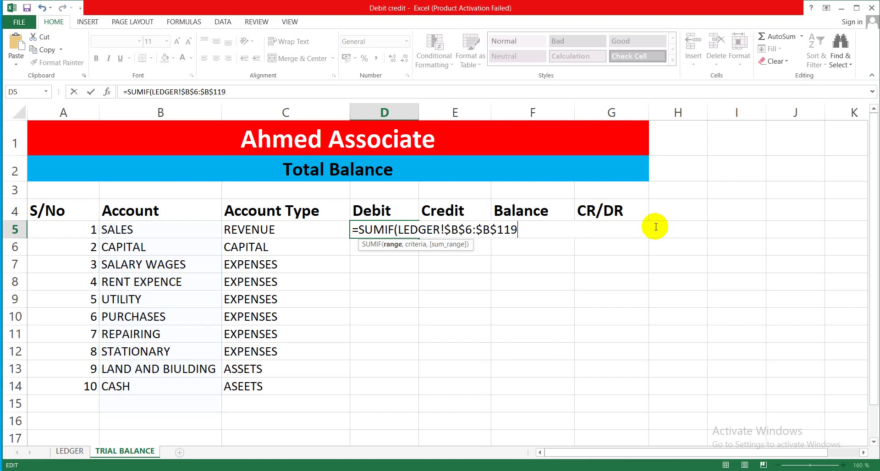
Complete the formula in D5 as =SUMIF(LEDGER!$B$6:$B$257,'TRIAL BALANCE'!B5,LEDGER!$C$6:$C$202), correcting the duplicated LEDGER! reference.
{"action": "type", "text": ","}
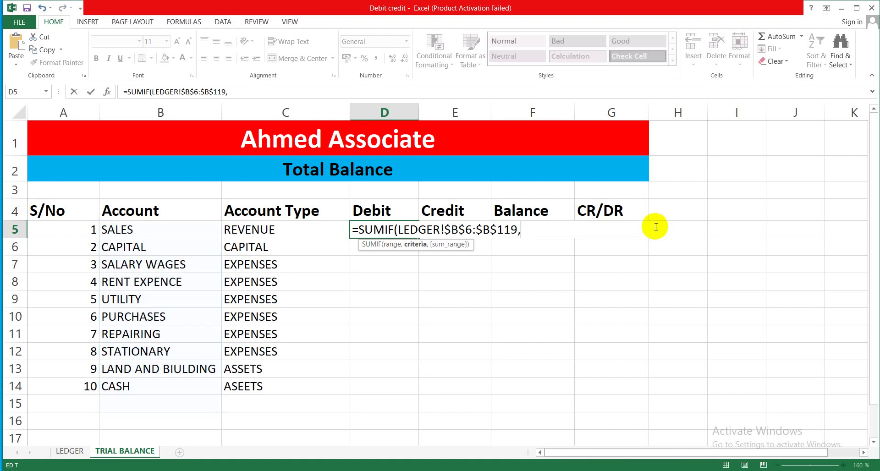
{"action": "left_click", "coordinate": [143, 227]}
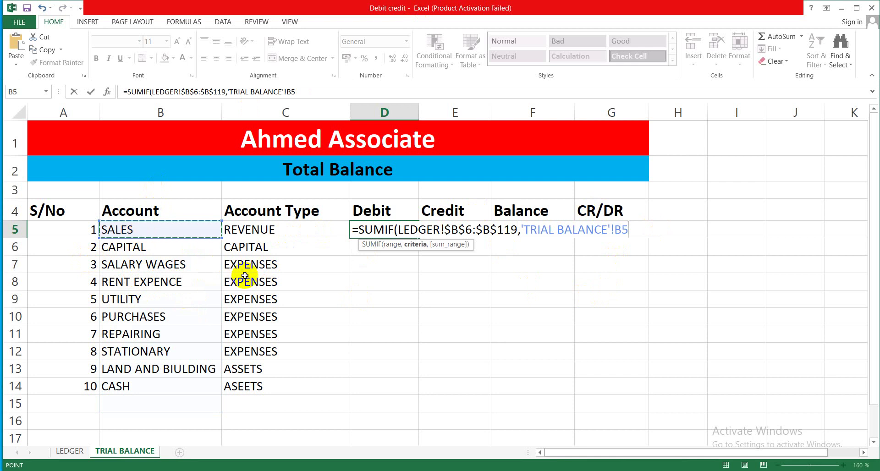
{"action": "type", "text": ","}
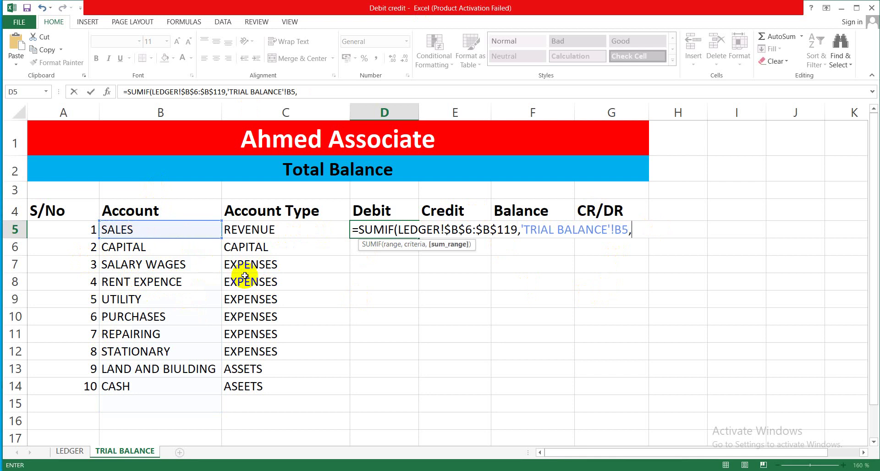
{"action": "left_click", "coordinate": [72, 451]}
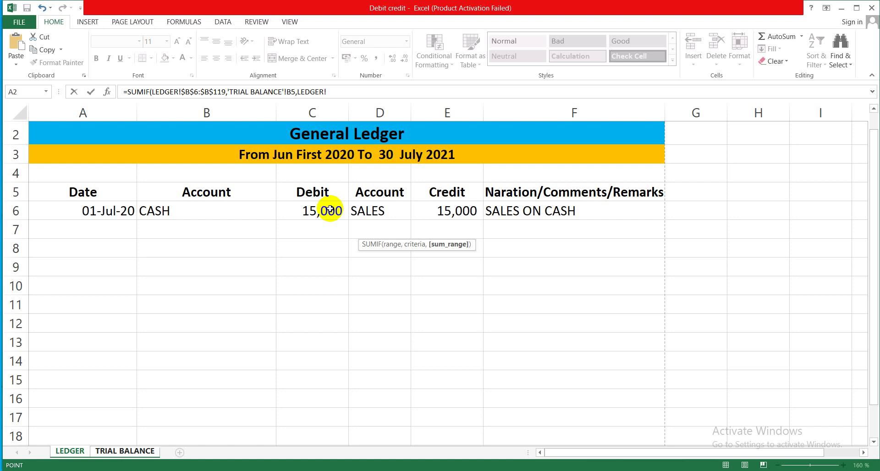
{"action": "left_click_drag", "start_coordinate": [330, 209], "coordinate": [327, 444]}
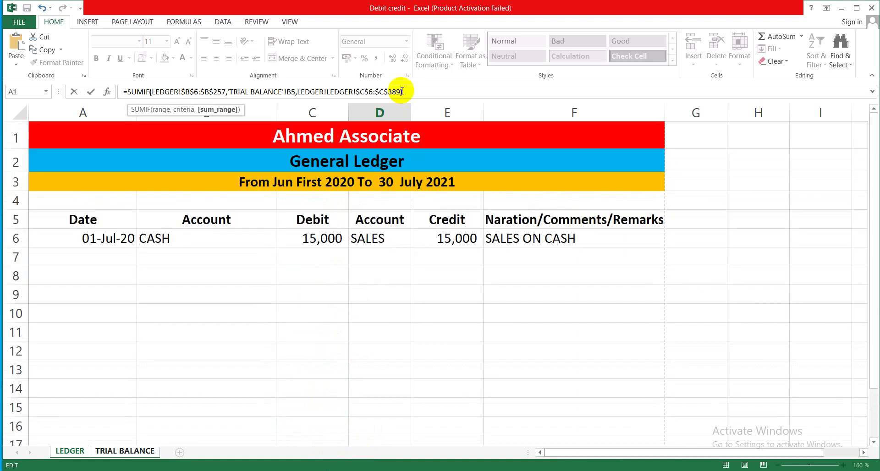
{"action": "key", "text": "Return"}
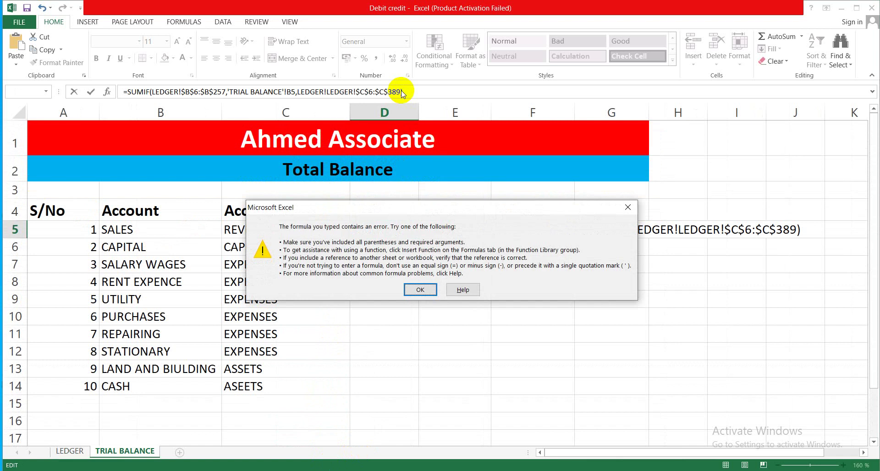
{"action": "left_click", "coordinate": [429, 293]}
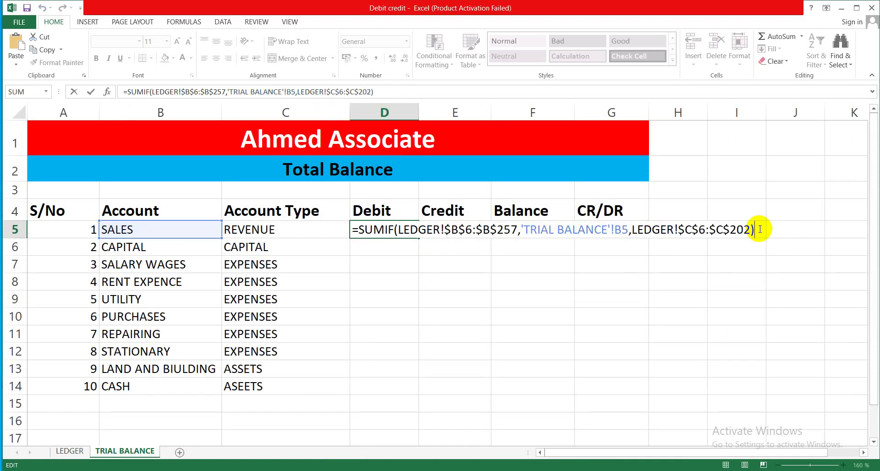
{"action": "key", "text": "Return"}
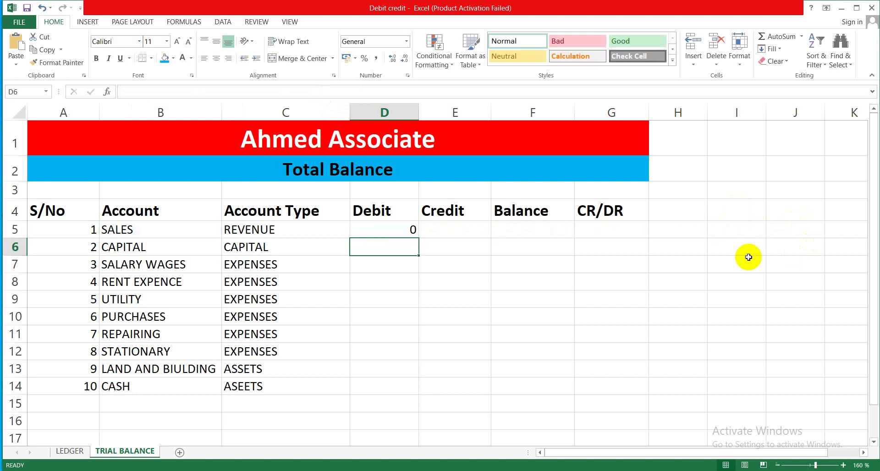
Check the entries on the LEDGER sheet and review the SUMIF formula in D5 of TRIAL BALANCE.
{"action": "left_click", "coordinate": [69, 452]}
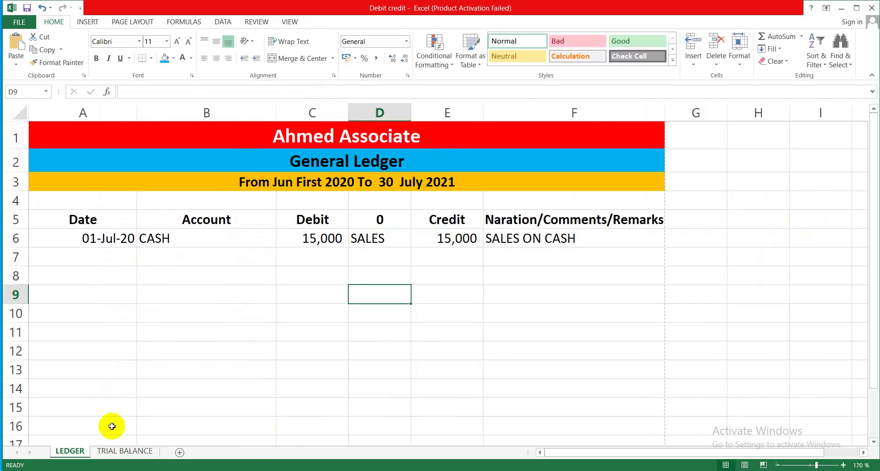
{"action": "left_click", "coordinate": [112, 452]}
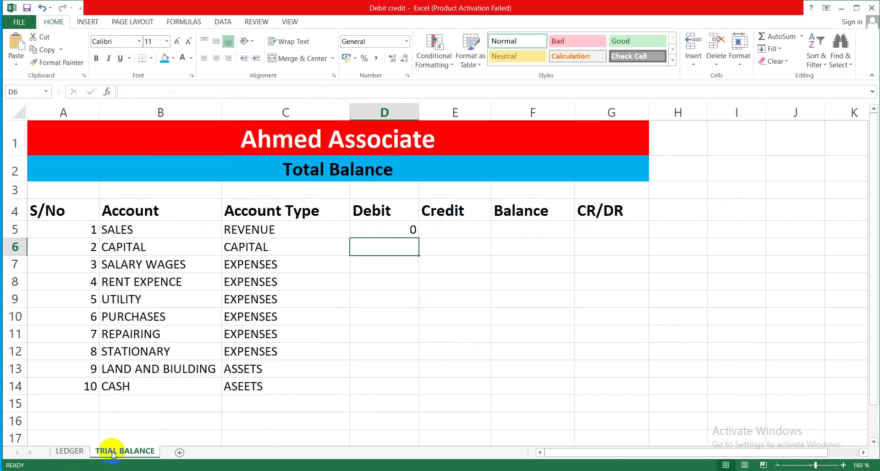
{"action": "left_click", "coordinate": [413, 230]}
{"action": "double_click", "coordinate": [412, 231]}
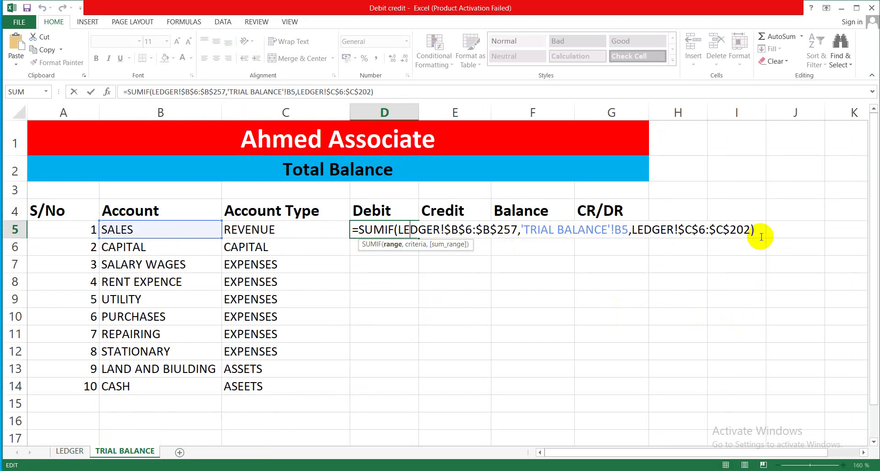
{"action": "left_click_drag", "start_coordinate": [748, 229], "coordinate": [360, 231]}
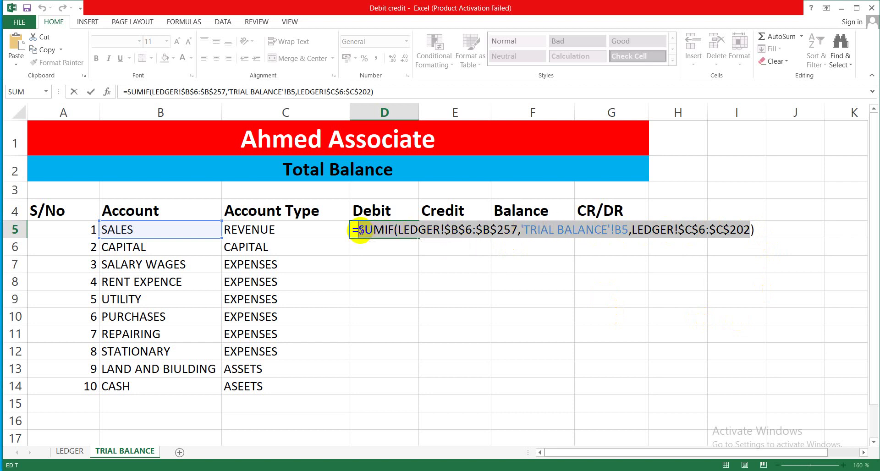
{"action": "key", "text": "Return"}
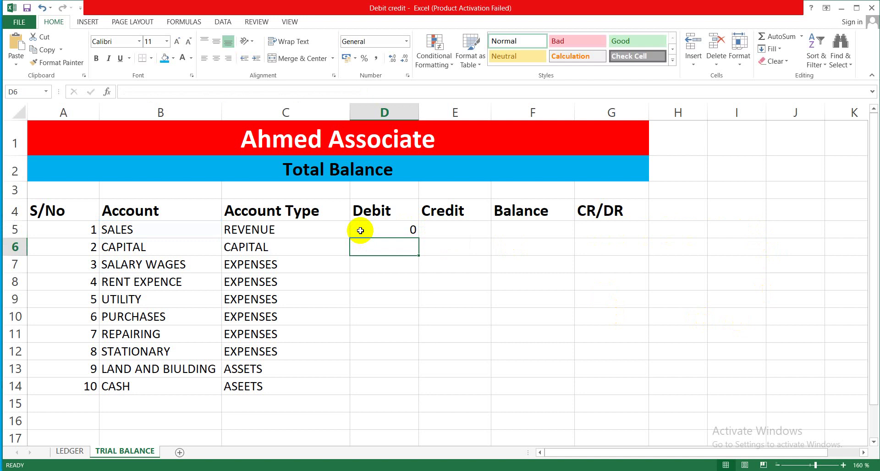
{"action": "left_click", "coordinate": [445, 228]}
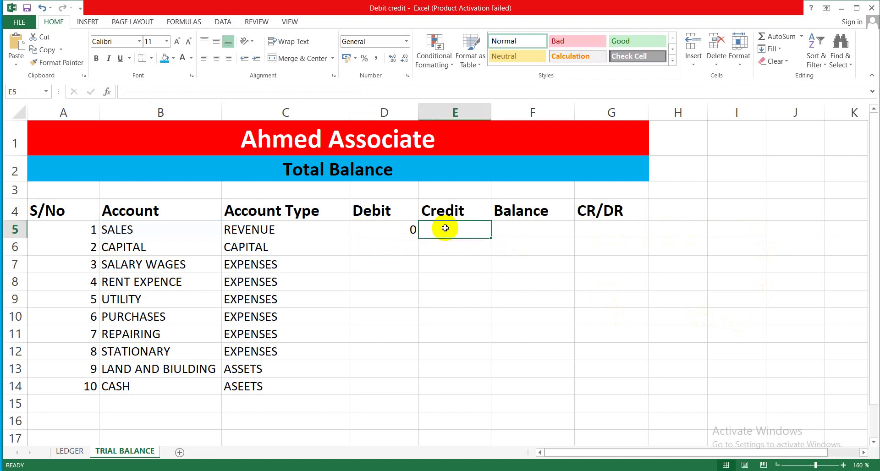
{"action": "type", "text": "=SUMIF"}
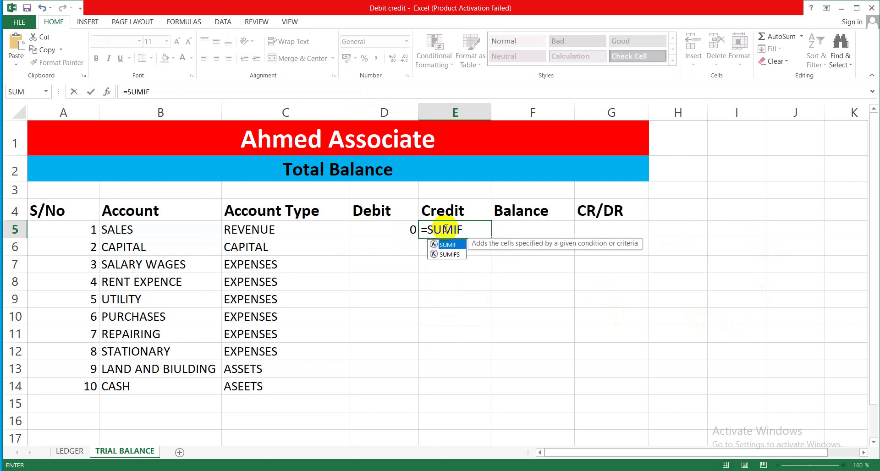
{"action": "type", "text": "("}
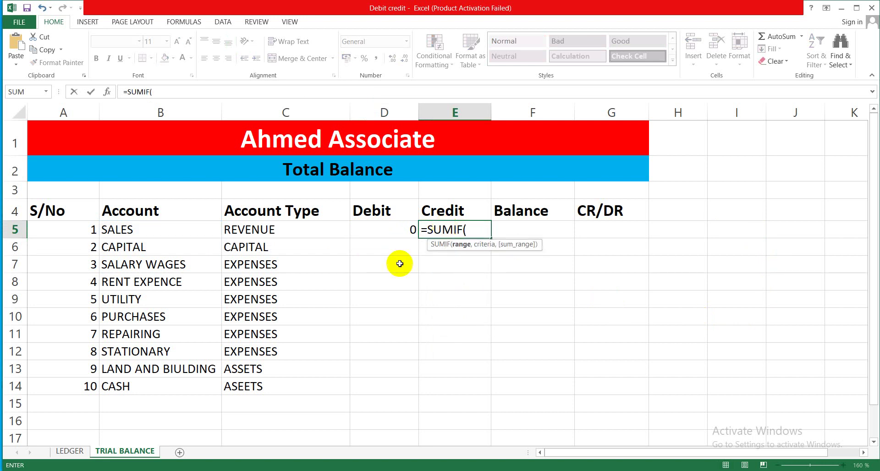
{"action": "left_click", "coordinate": [68, 451]}
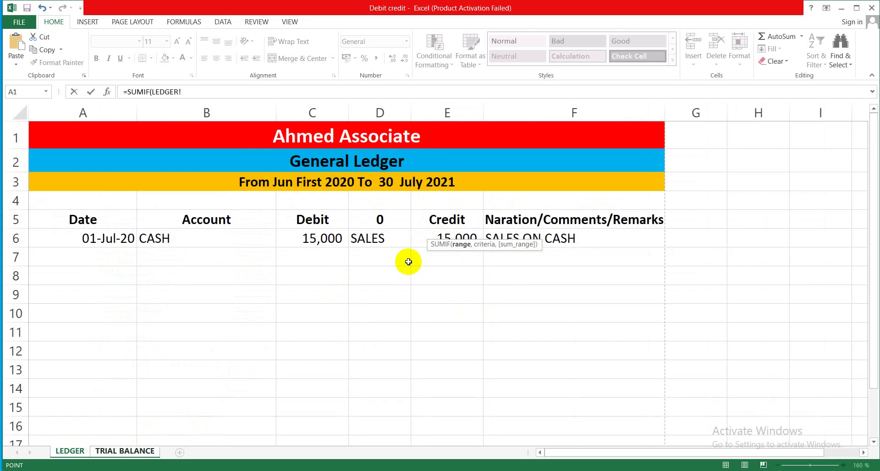
{"action": "left_click", "coordinate": [383, 221]}
{"action": "key", "text": "BackSpace"}
{"action": "key", "text": "BackSpace"}
{"action": "key", "text": "BackSpace"}
{"action": "key", "text": "BackSpace"}
{"action": "key", "text": "BackSpace"}
{"action": "key", "text": "BackSpace"}
{"action": "key", "text": "BackSpace"}
{"action": "key", "text": "BackSpace"}
{"action": "key", "text": "BackSpace"}
{"action": "key", "text": "BackSpace"}
{"action": "key", "text": "BackSpace"}
{"action": "key", "text": "BackSpace"}
{"action": "key", "text": "BackSpace"}
{"action": "key", "text": "BackSpace"}
{"action": "left_click", "coordinate": [134, 447]}
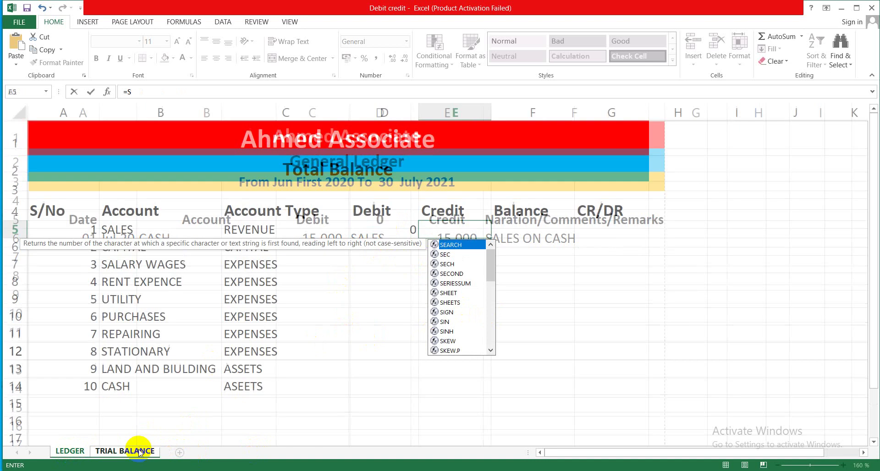
{"action": "key", "text": "Delete"}
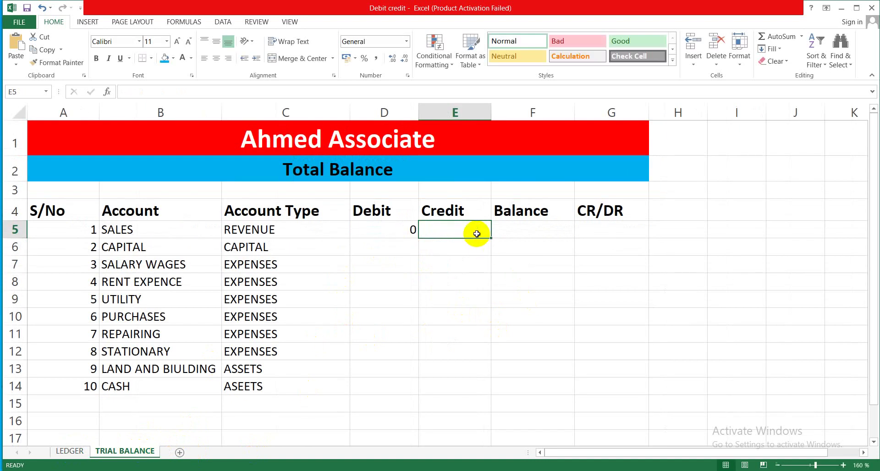
Replace the stray SUMIF formula in D5 of the LEDGER sheet with the column header Account.
{"action": "left_click", "coordinate": [70, 451]}
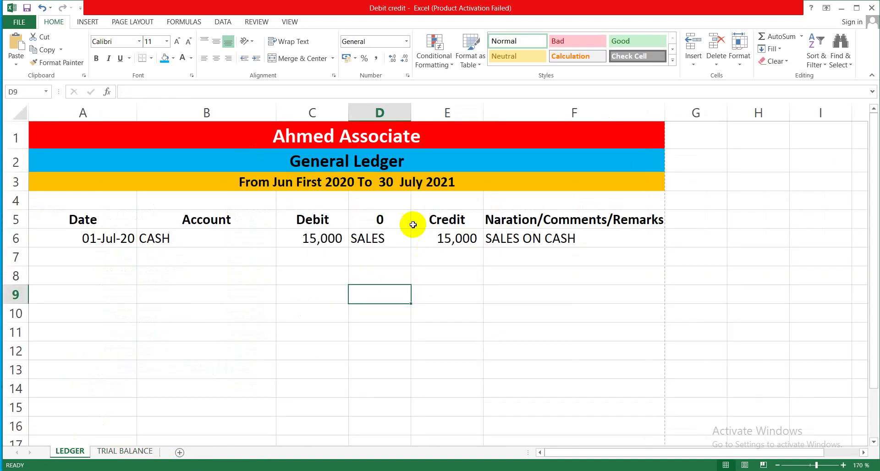
{"action": "left_click", "coordinate": [394, 216]}
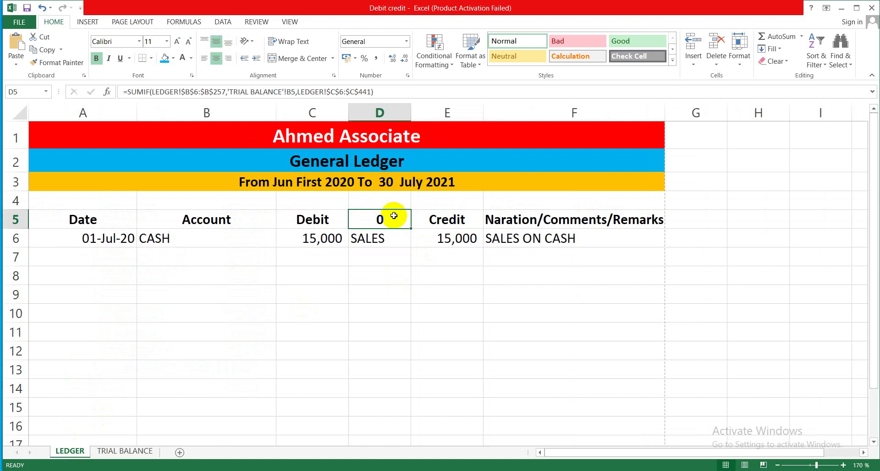
{"action": "type", "text": "A"}
{"action": "left_click", "coordinate": [386, 311]}
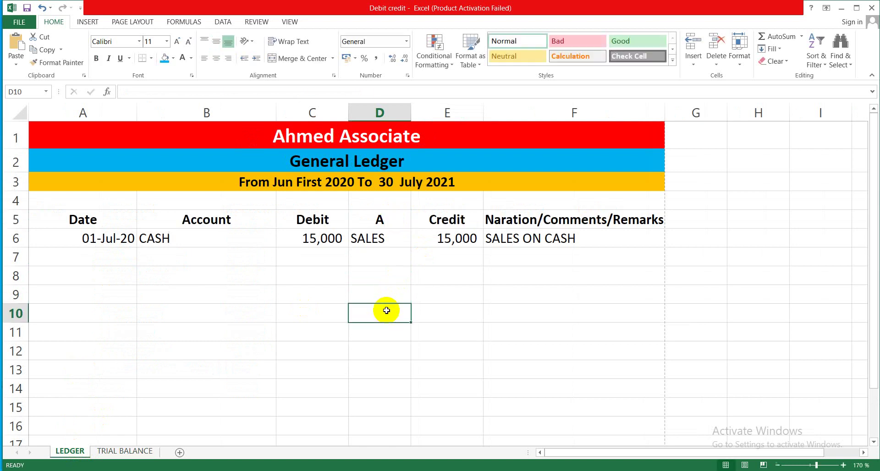
{"action": "key", "text": "ctrl+z"}
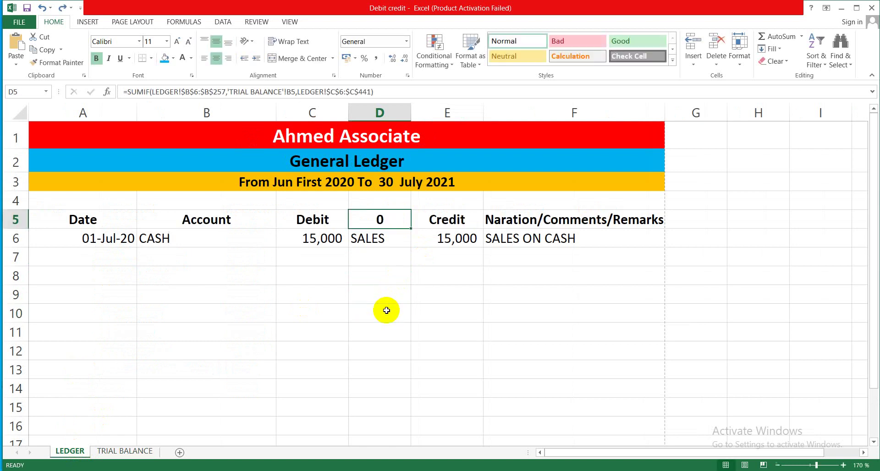
{"action": "key", "text": "Delete"}
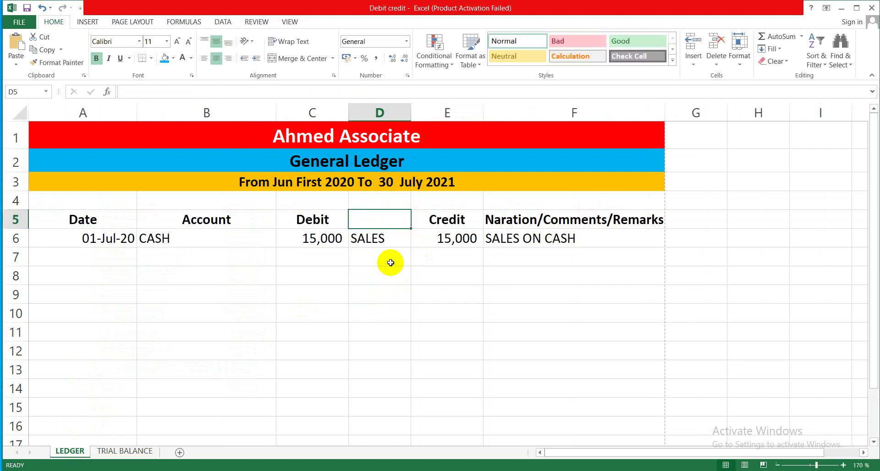
{"action": "left_click", "coordinate": [391, 263]}
{"action": "left_click", "coordinate": [378, 210]}
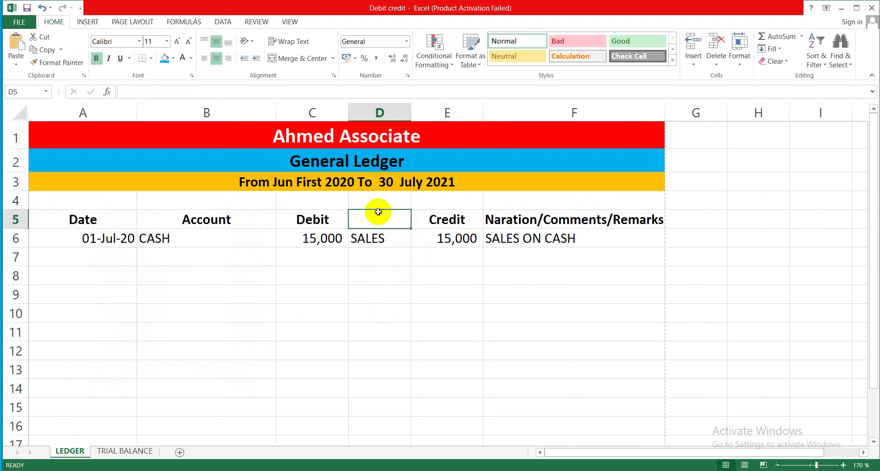
{"action": "type", "text": "A"}
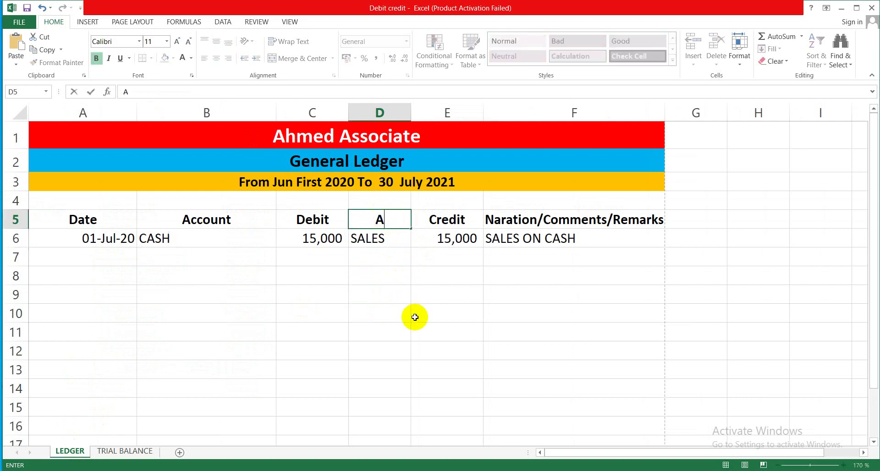
{"action": "type", "text": "ccount"}
{"action": "left_click", "coordinate": [395, 317]}
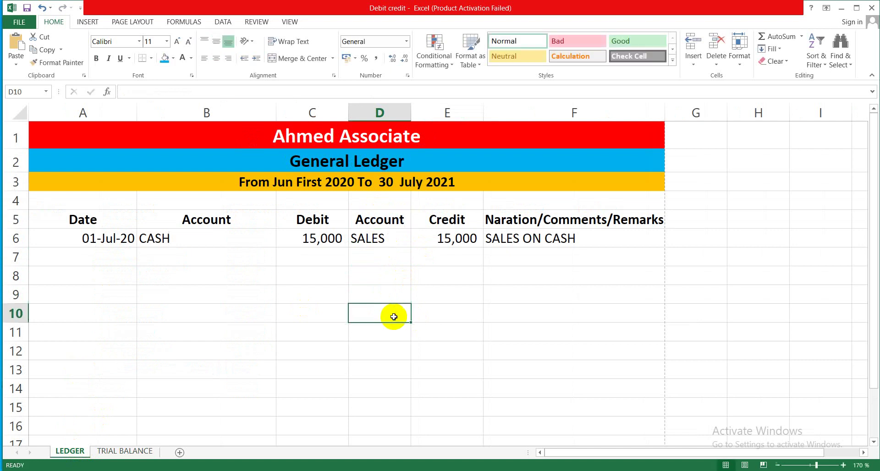
Start a SUMIF formula in E5 of TRIAL BALANCE with the absolute range LEDGER!$D$6:$D$312.
{"action": "left_click", "coordinate": [146, 451]}
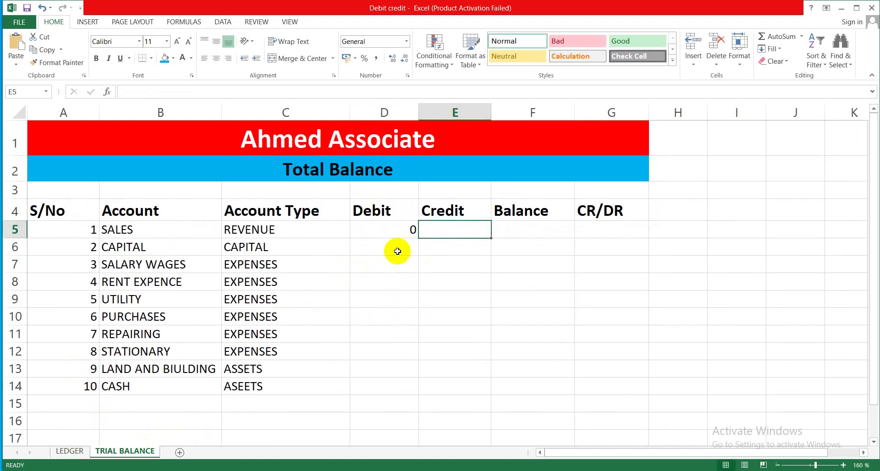
{"action": "left_click", "coordinate": [389, 228]}
{"action": "left_click", "coordinate": [435, 229]}
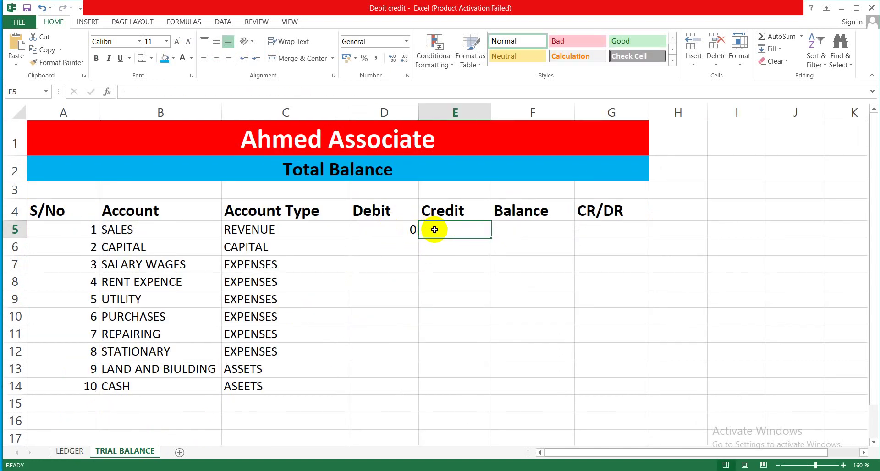
{"action": "type", "text": "=sum"}
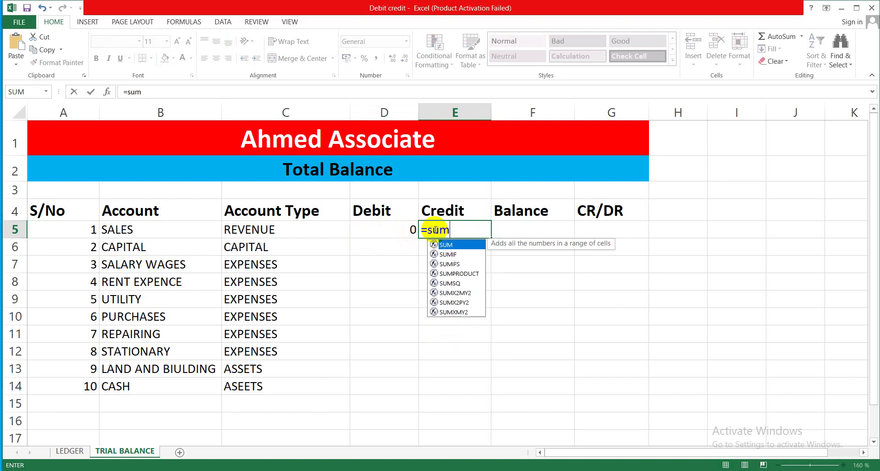
{"action": "type", "text": "if"}
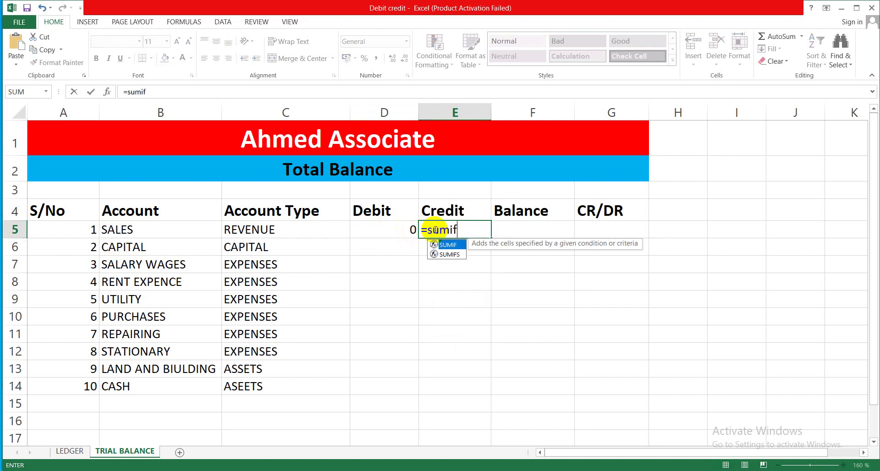
{"action": "type", "text": "("}
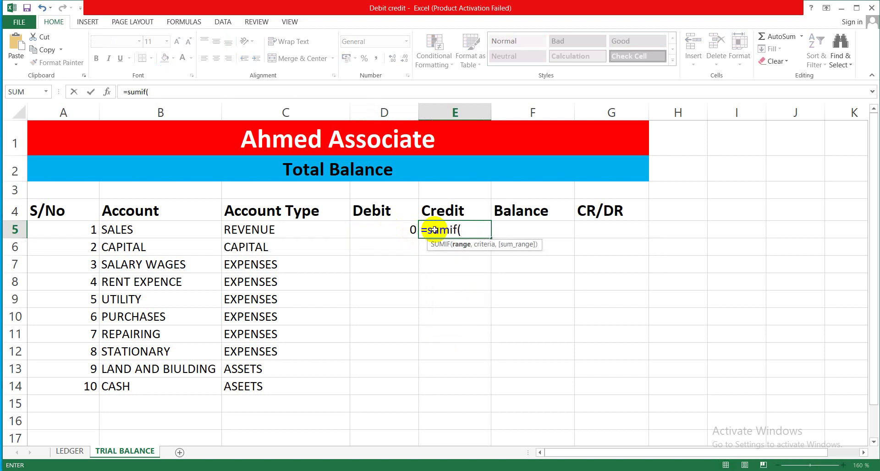
{"action": "left_click", "coordinate": [71, 451]}
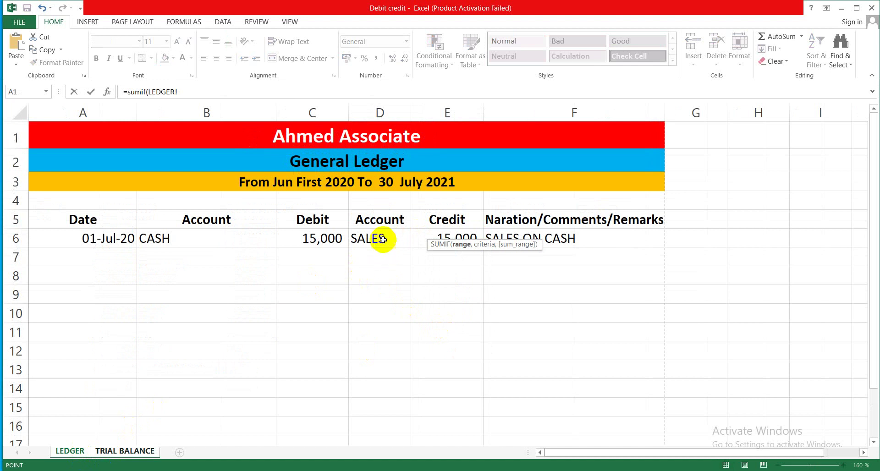
{"action": "left_click_drag", "start_coordinate": [382, 238], "coordinate": [488, 420]}
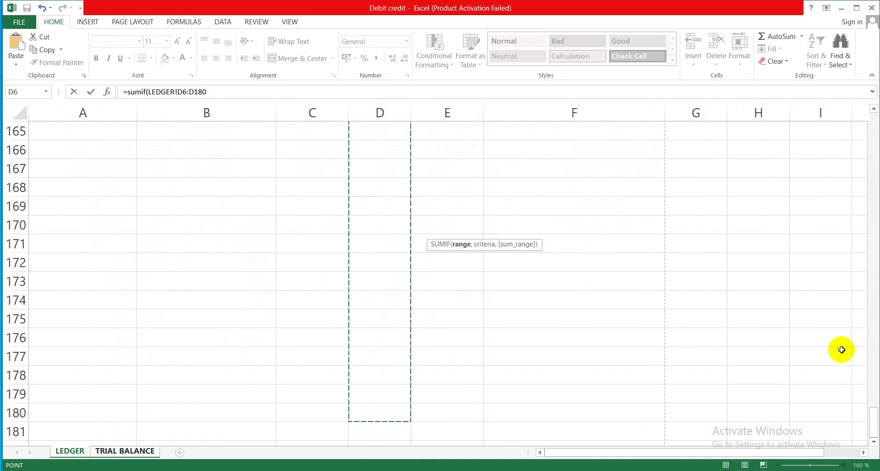
{"action": "left_click_drag", "start_coordinate": [874, 428], "coordinate": [875, 200]}
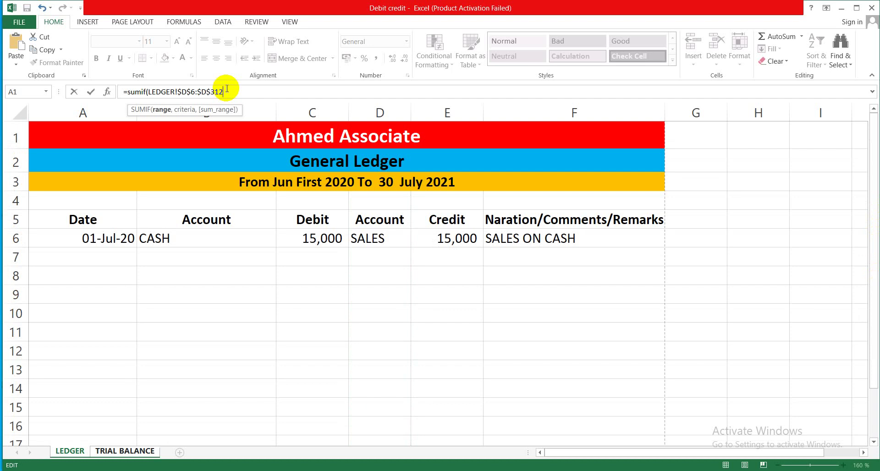
{"action": "type", "text": ","}
Complete the formula in E5 with 'TRIAL BALANCE'!B5 as the criteria and LEDGER!$E$6:$E$389 as the absolute sum range.
{"action": "left_click", "coordinate": [125, 452]}
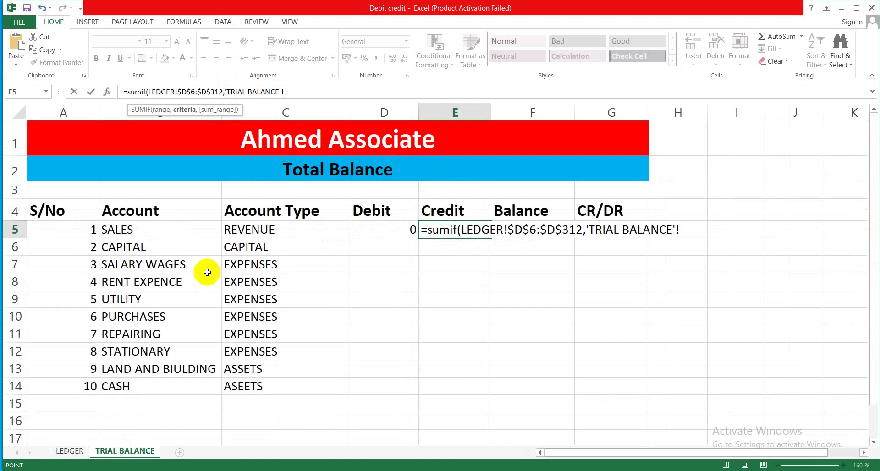
{"action": "left_click", "coordinate": [158, 227]}
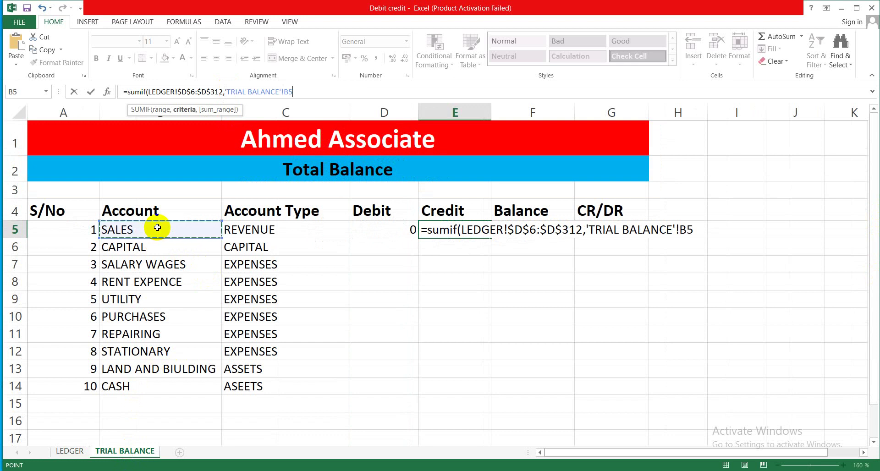
{"action": "type", "text": ","}
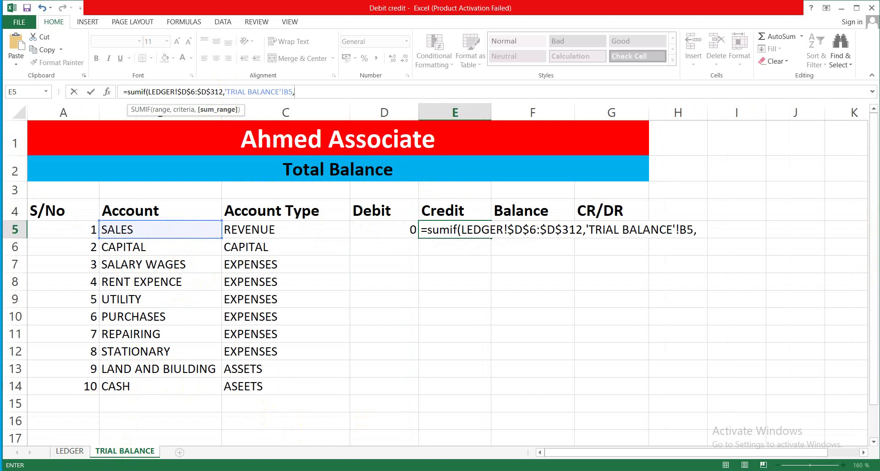
{"action": "left_click", "coordinate": [67, 451]}
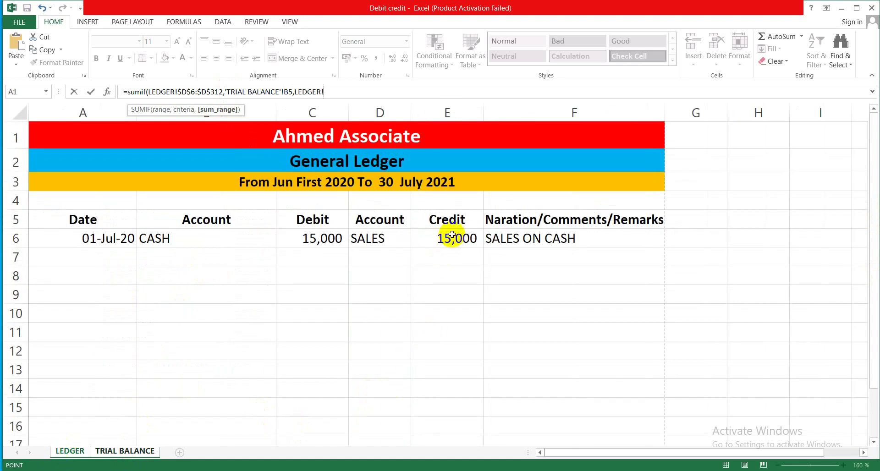
{"action": "left_click_drag", "start_coordinate": [452, 234], "coordinate": [449, 454]}
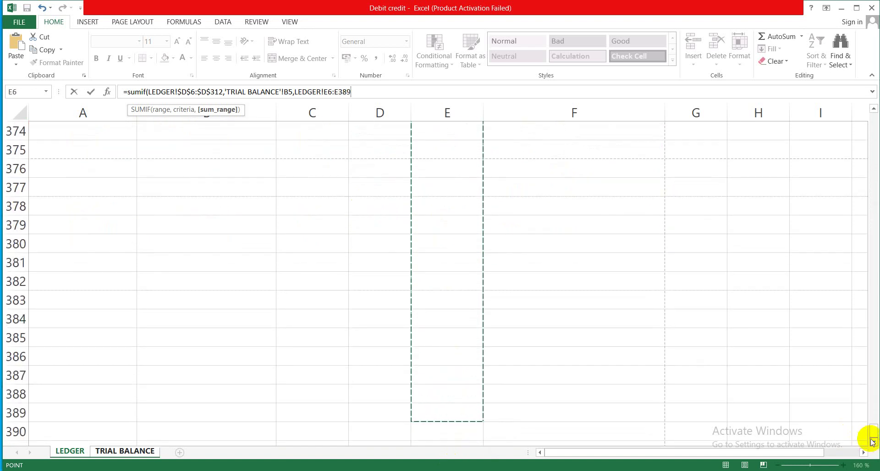
{"action": "left_click_drag", "start_coordinate": [875, 429], "coordinate": [874, 196]}
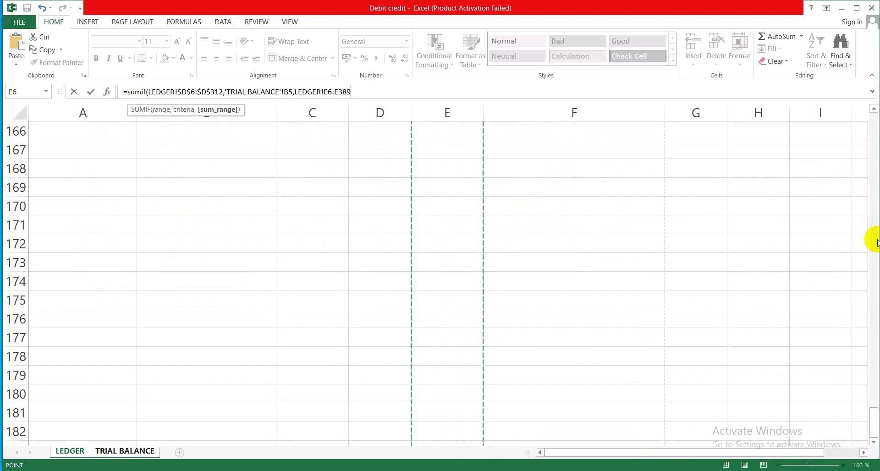
{"action": "left_click_drag", "start_coordinate": [872, 419], "coordinate": [873, 97]}
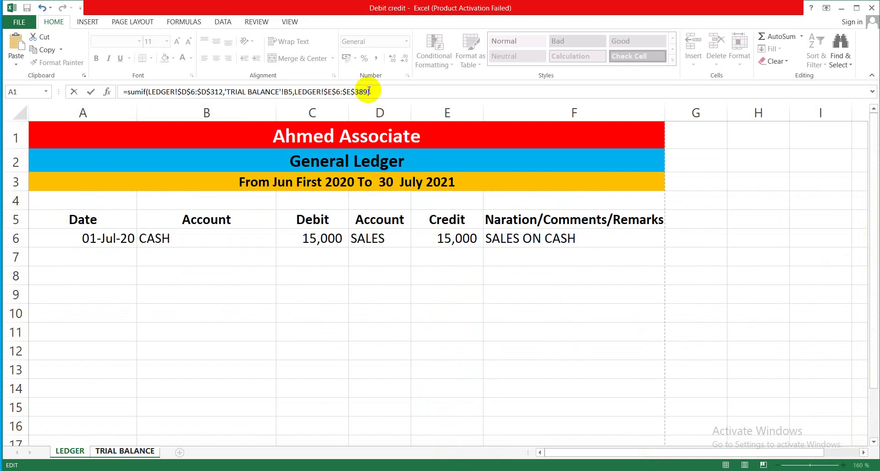
{"action": "key", "text": "Return"}
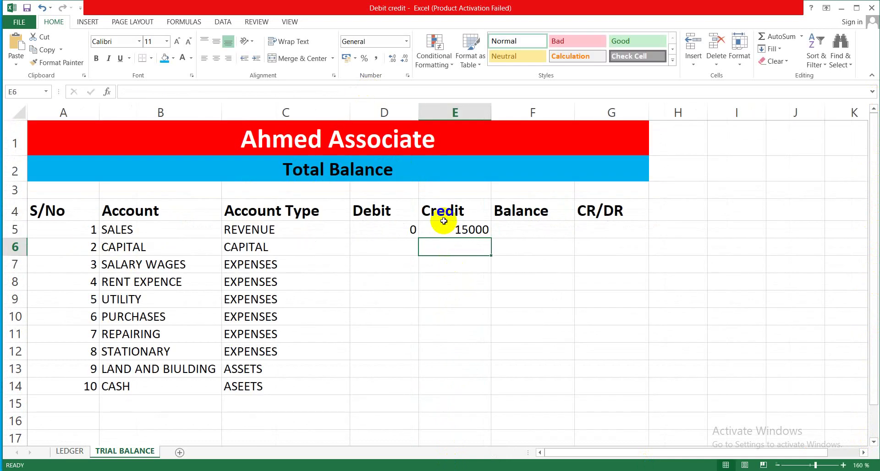
Check the SALES debit and credit formulas in D5 and E5 of TRIAL BALANCE against the LEDGER entry.
{"action": "left_click", "coordinate": [403, 229]}
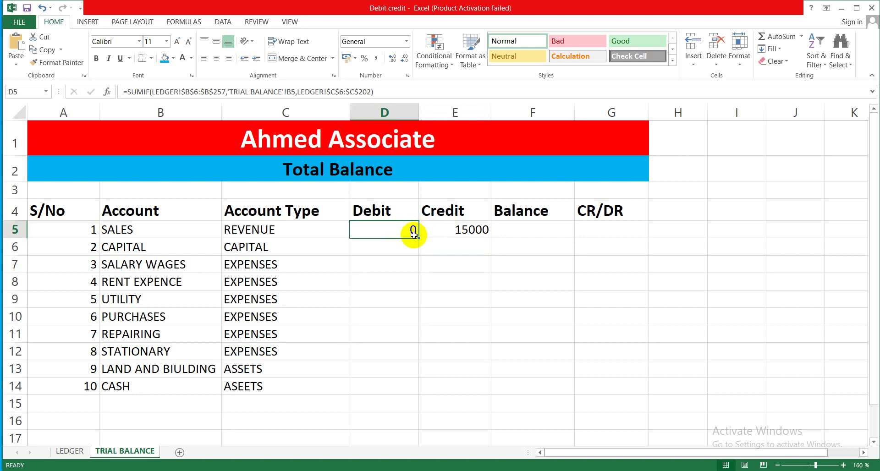
{"action": "left_click", "coordinate": [442, 228]}
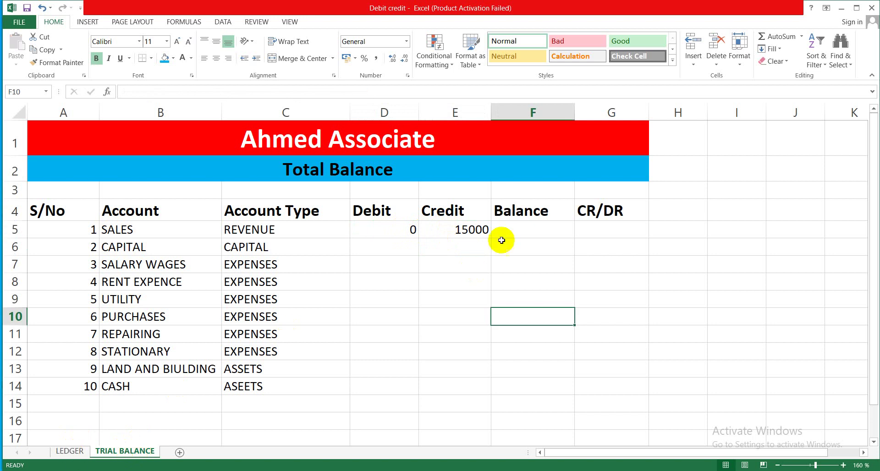
{"action": "left_click", "coordinate": [69, 451]}
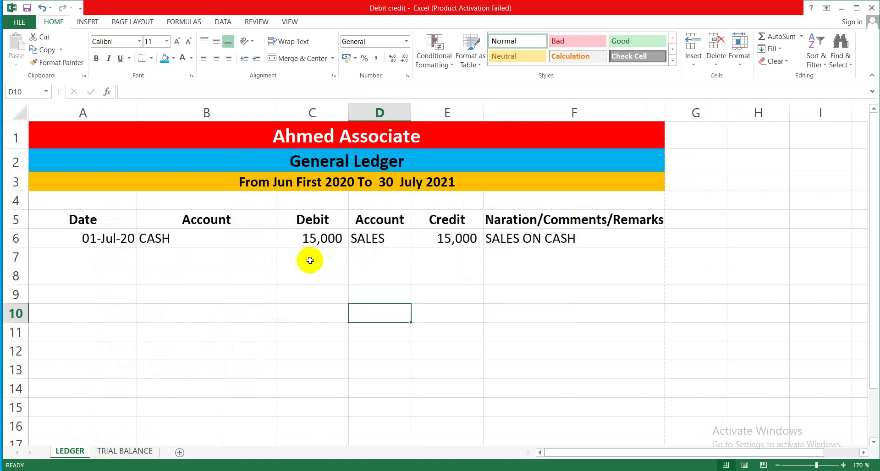
{"action": "left_click", "coordinate": [123, 453]}
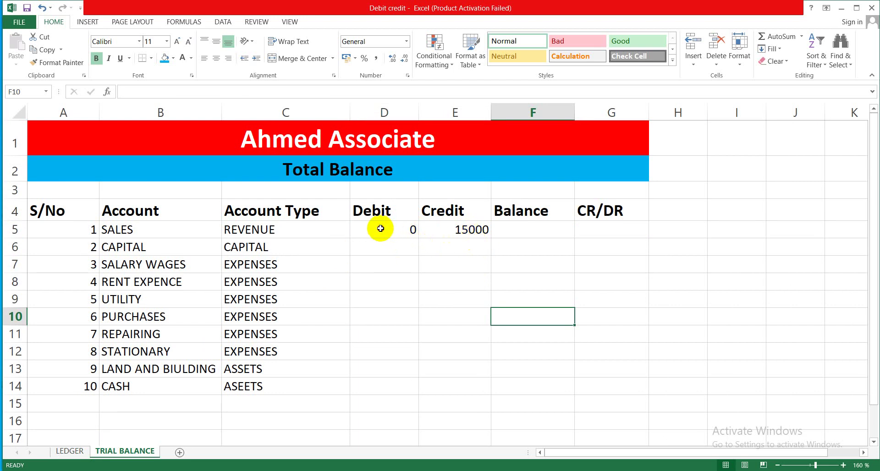
Copy the SUMIF formulas in D5:E5 of TRIAL BALANCE down to row 14 for all the accounts.
{"action": "left_click_drag", "start_coordinate": [381, 228], "coordinate": [468, 228]}
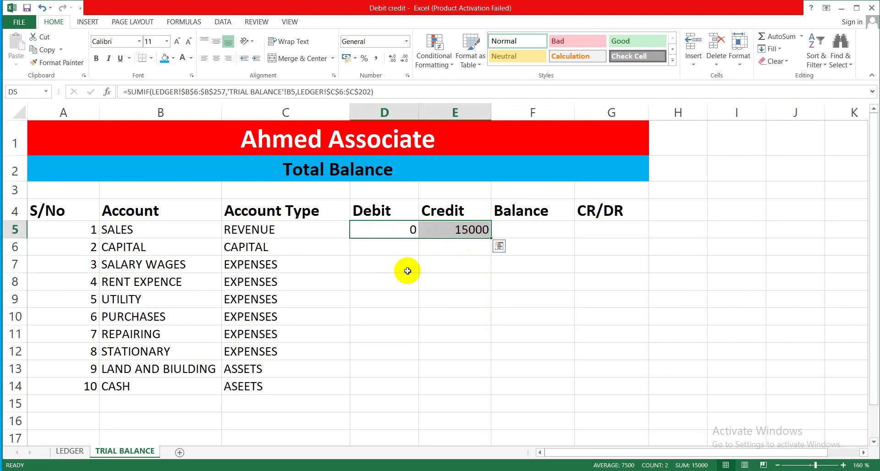
{"action": "key", "text": "ctrl+c"}
{"action": "left_click_drag", "start_coordinate": [383, 232], "coordinate": [466, 382]}
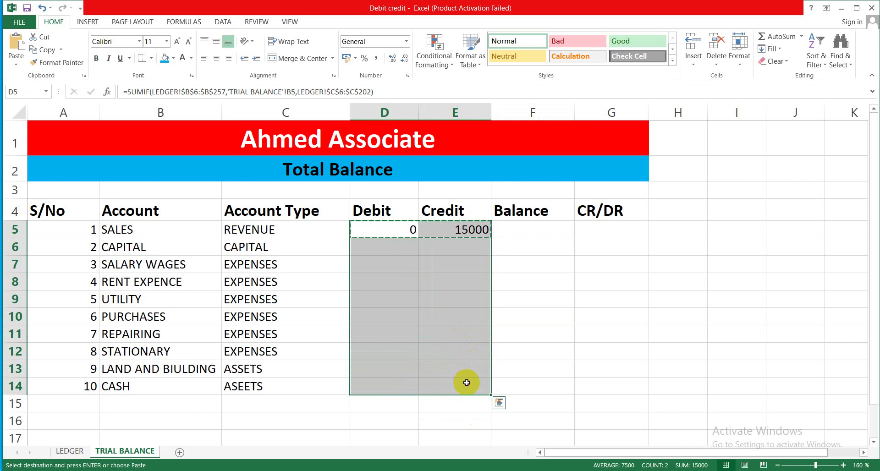
{"action": "key", "text": "ctrl+v"}
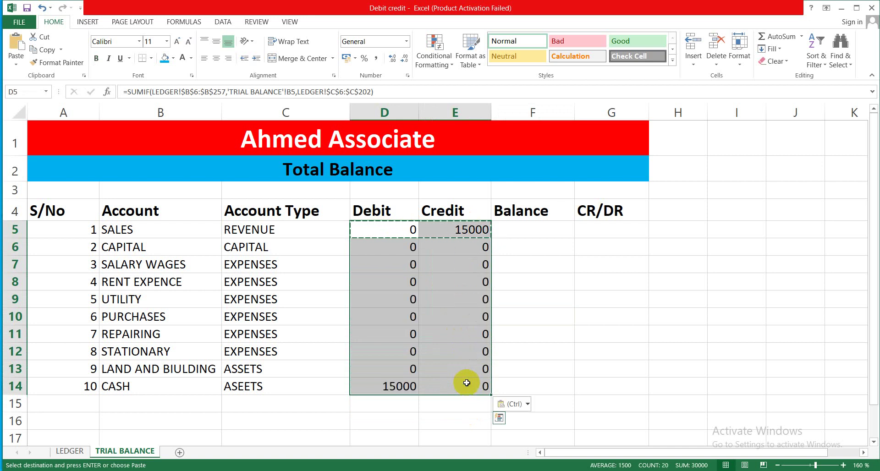
{"action": "left_click", "coordinate": [566, 385]}
{"action": "left_click", "coordinate": [95, 58]}
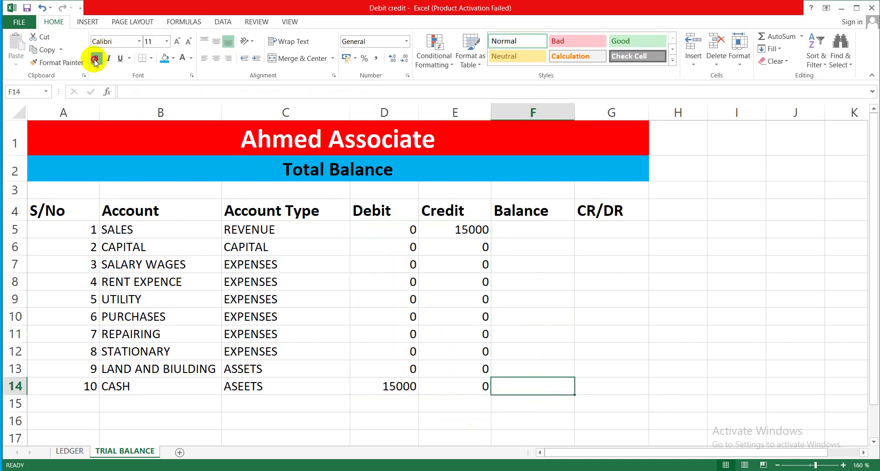
{"action": "left_click", "coordinate": [509, 228]}
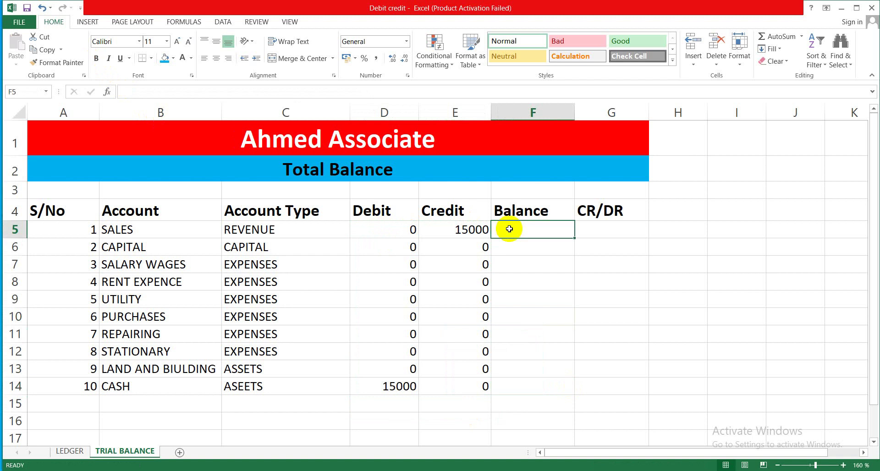
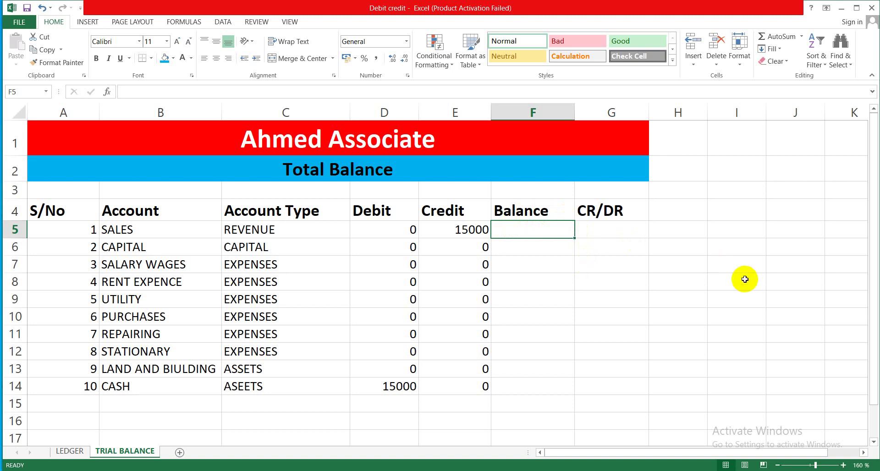
Start a reference list beside the trial balance with ASSETS in I5 and DR in J5.
{"action": "left_click", "coordinate": [721, 233]}
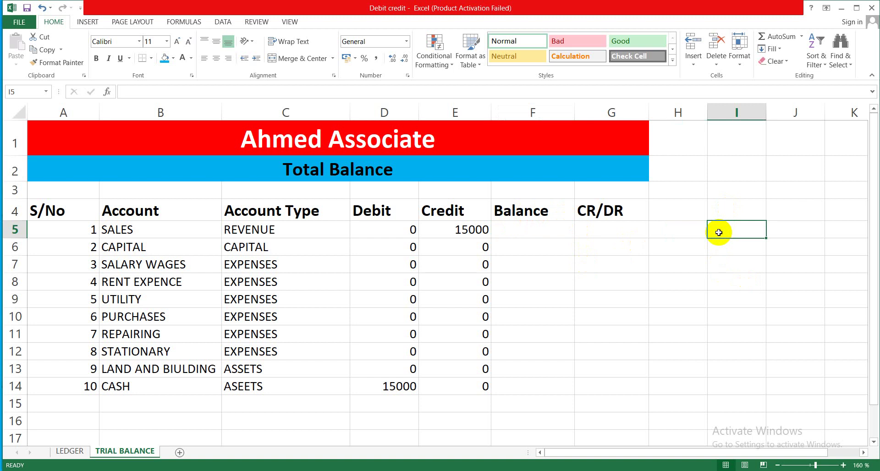
{"action": "type", "text": "ASSETS"}
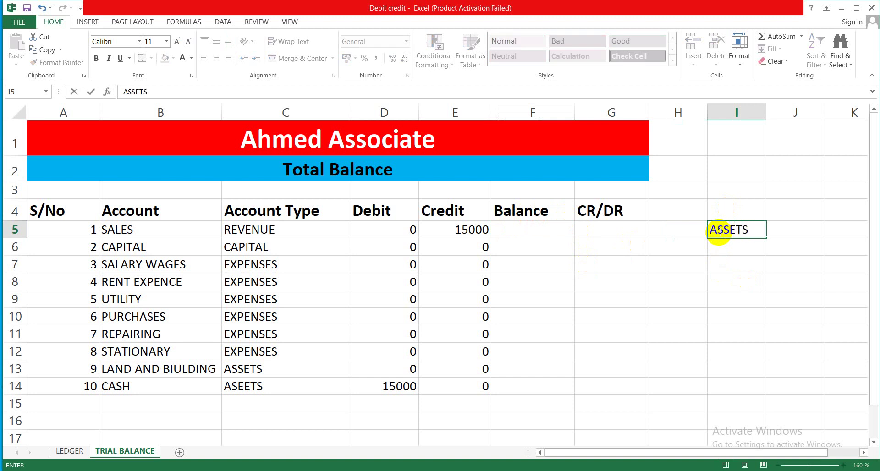
{"action": "left_click", "coordinate": [787, 223]}
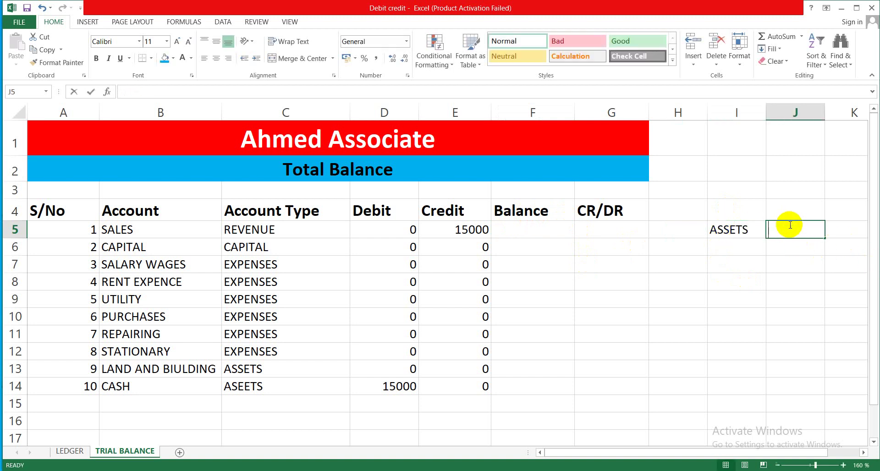
{"action": "type", "text": "DR"}
{"action": "key", "text": "Return"}
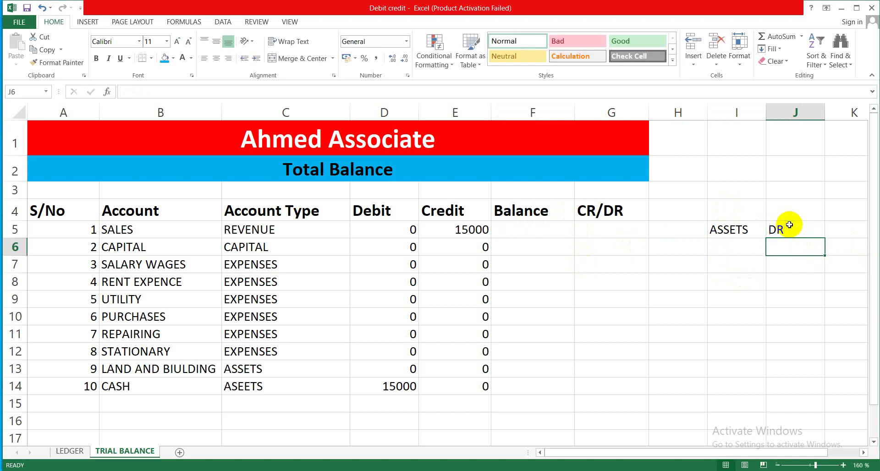
Add EXPENCES in I6 and DR in J6 to the account type reference list.
{"action": "left_click", "coordinate": [752, 242]}
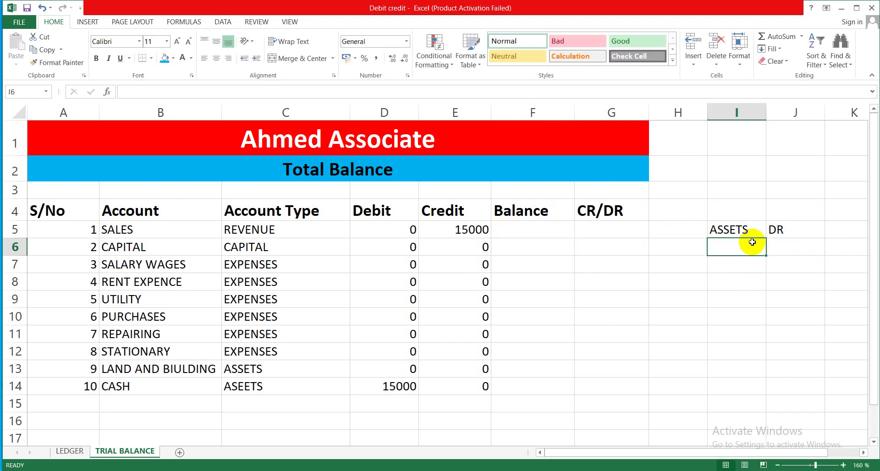
{"action": "type", "text": "EXPE"}
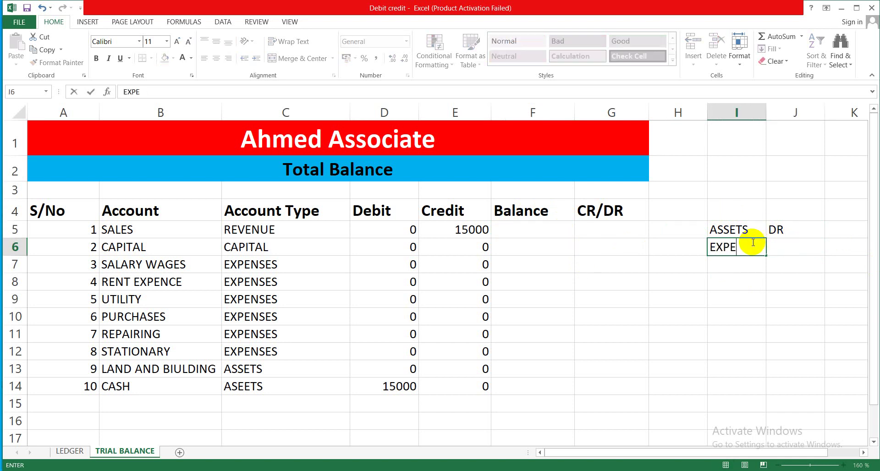
{"action": "type", "text": "NCES"}
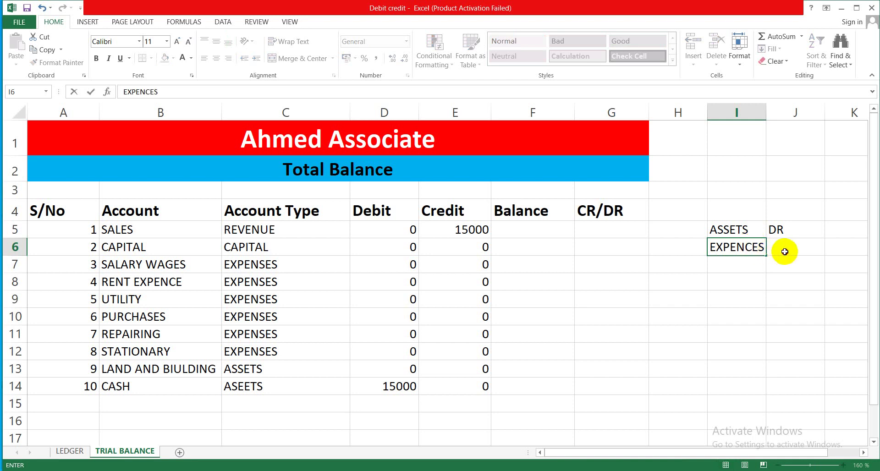
{"action": "left_click", "coordinate": [785, 251]}
{"action": "type", "text": "DR"}
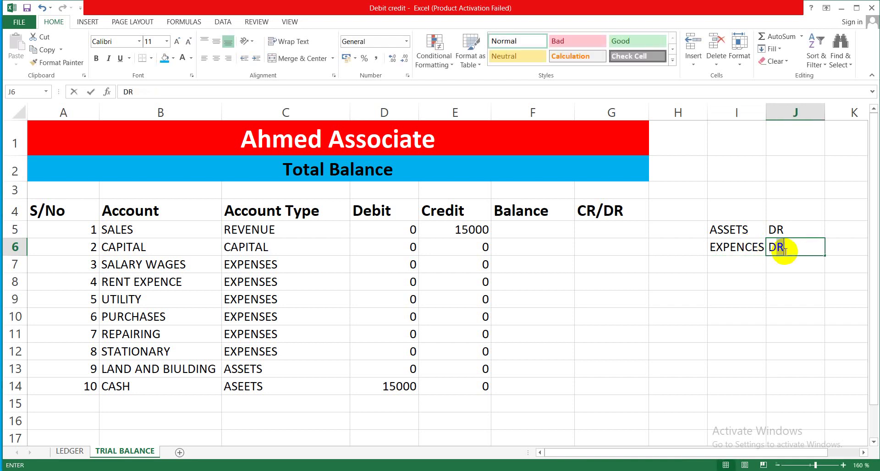
{"action": "key", "text": "Return"}
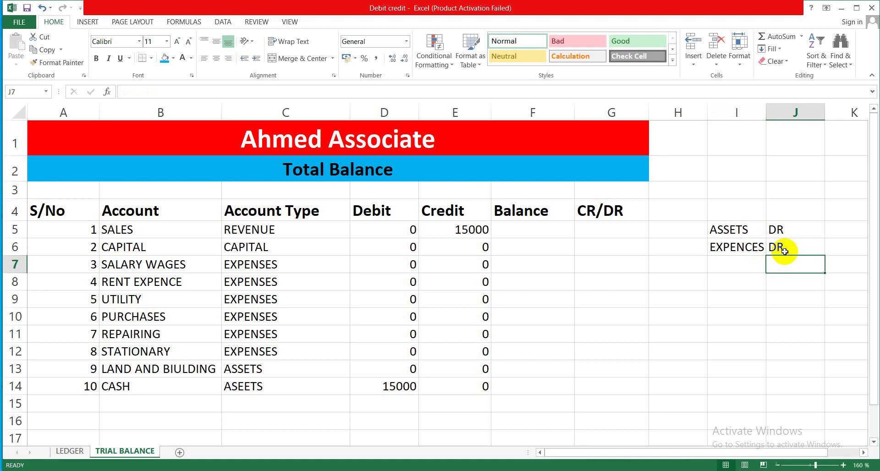
Add Revenue in I7 and CR in J7 to the account type reference list.
{"action": "left_click", "coordinate": [723, 264]}
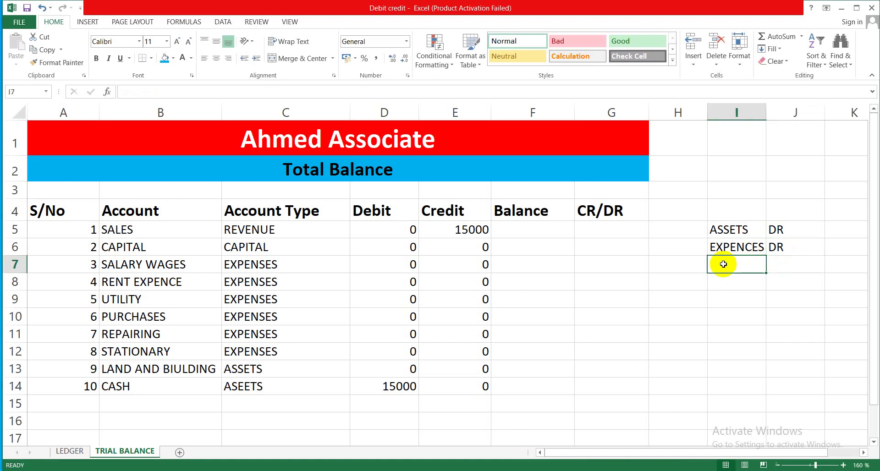
{"action": "type", "text": "Re"}
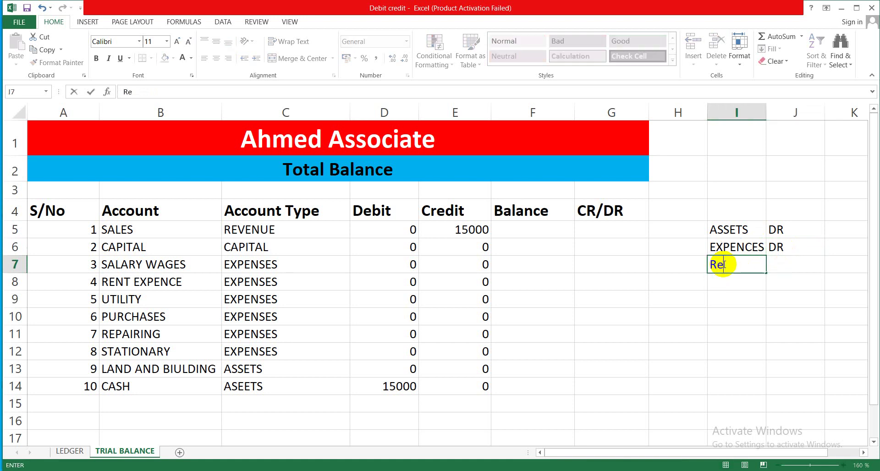
{"action": "type", "text": "venue"}
{"action": "left_click", "coordinate": [787, 266]}
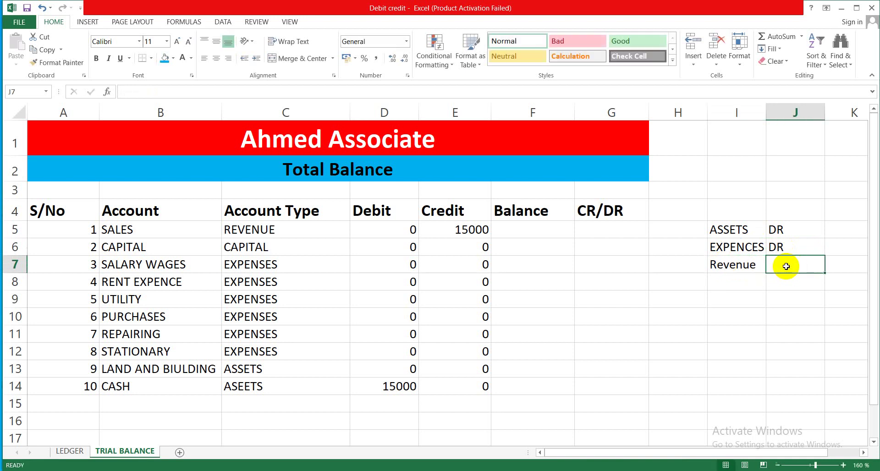
{"action": "type", "text": "cr"}
{"action": "key", "text": "BackSpace"}
{"action": "key", "text": "BackSpace"}
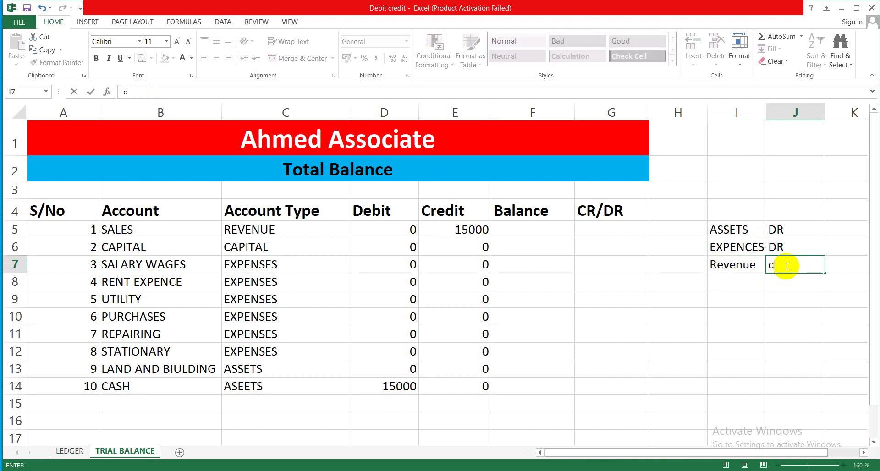
{"action": "type", "text": "CR"}
{"action": "key", "text": "Return"}
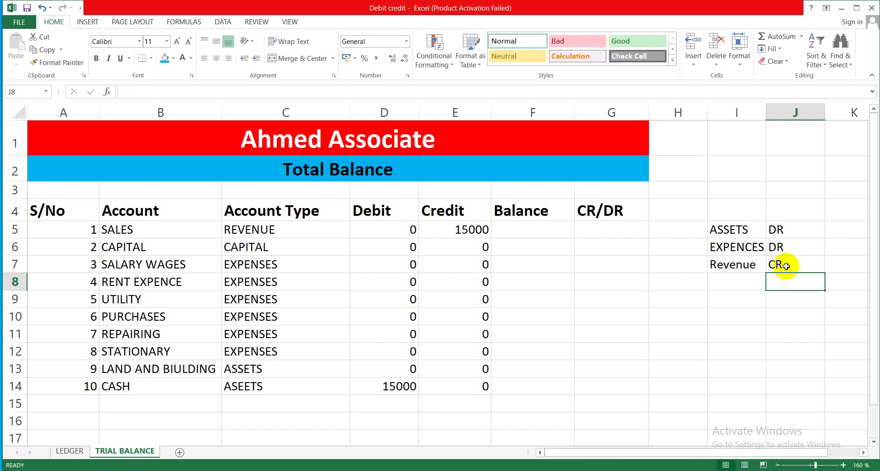
Add Liability in I8 and CR in J8 to the account type reference list.
{"action": "left_click", "coordinate": [732, 281]}
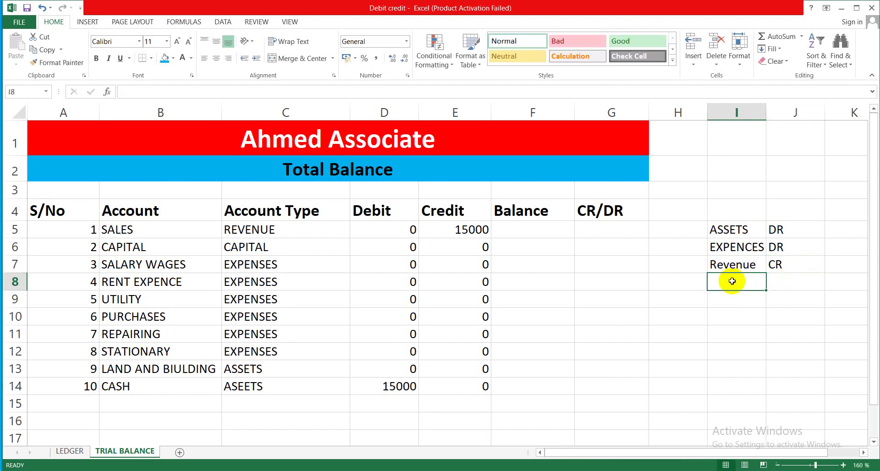
{"action": "type", "text": "L"}
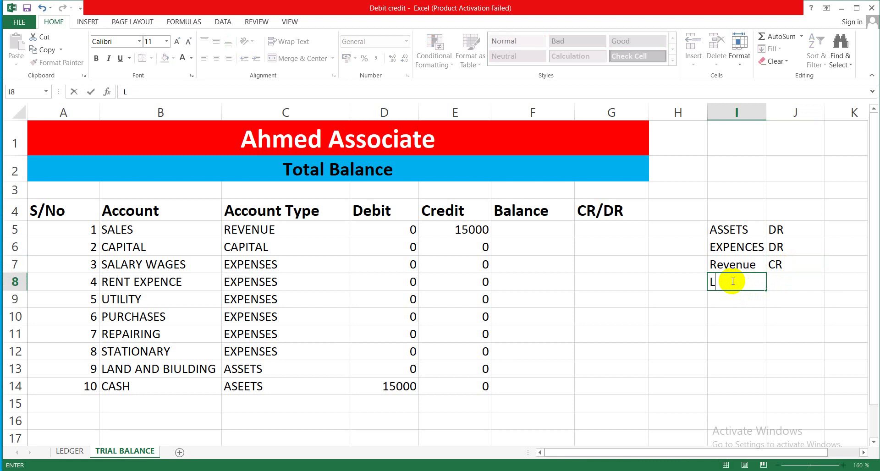
{"action": "type", "text": "iability"}
{"action": "key", "text": "Return"}
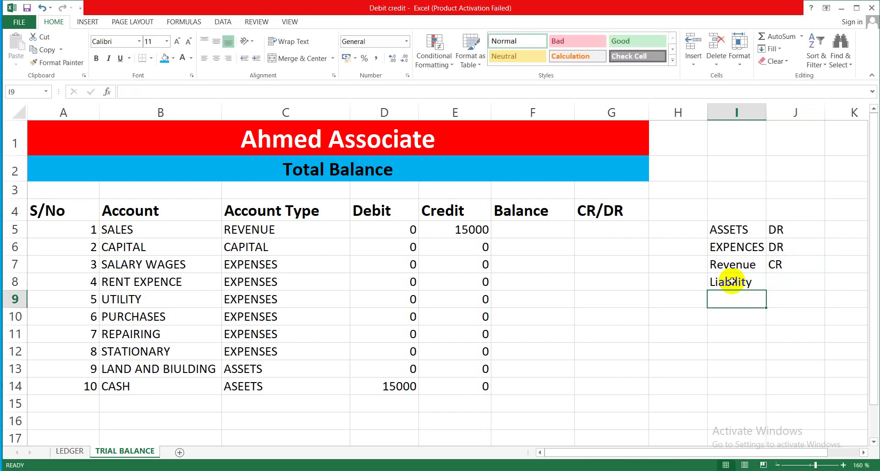
{"action": "left_click", "coordinate": [802, 276]}
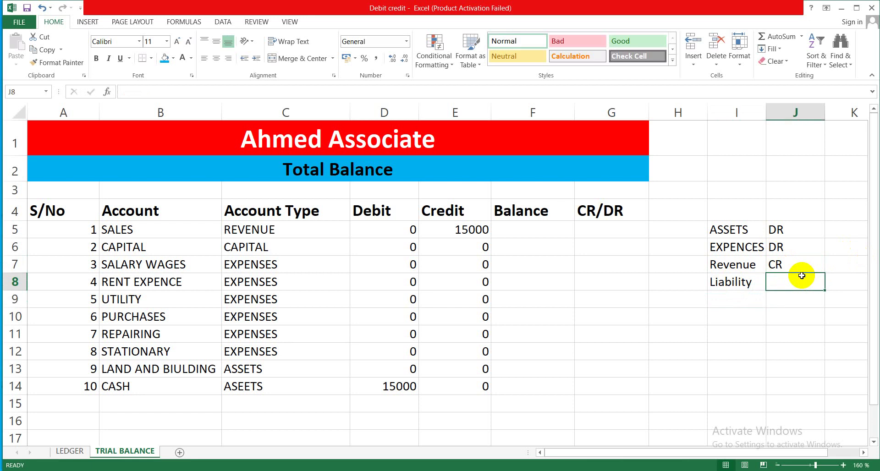
{"action": "type", "text": "CR"}
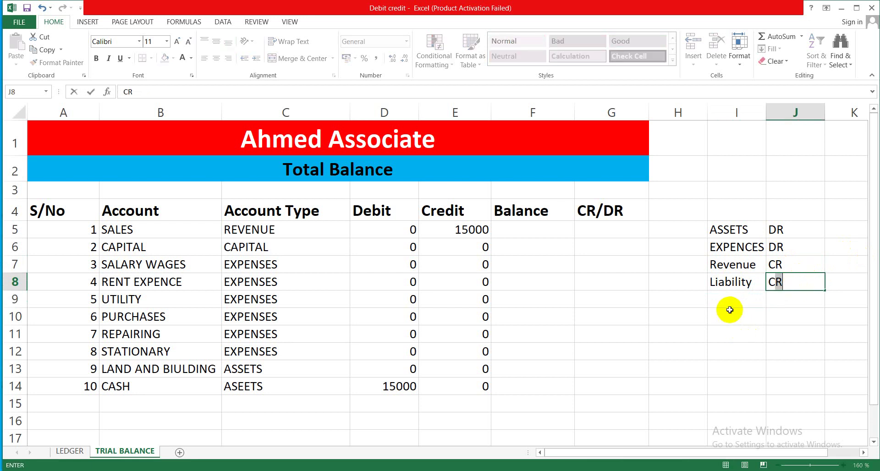
Add Capital in I9 and CR in J9 to the account type reference list.
{"action": "left_click", "coordinate": [730, 298]}
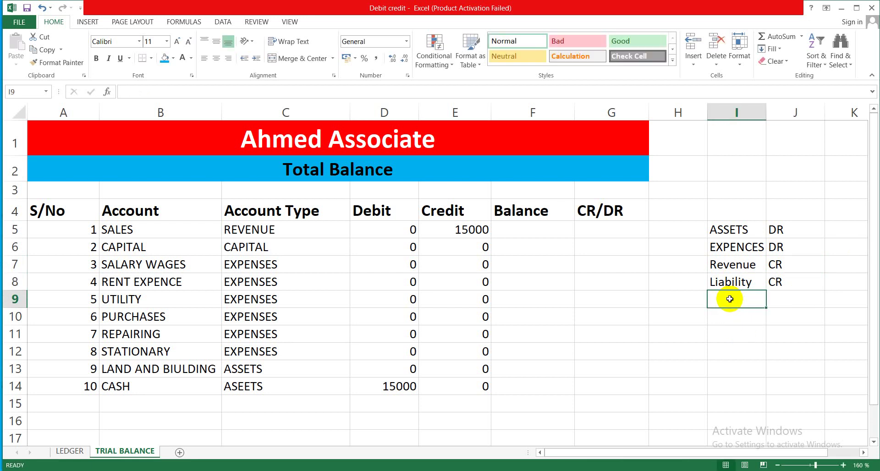
{"action": "type", "text": "c"}
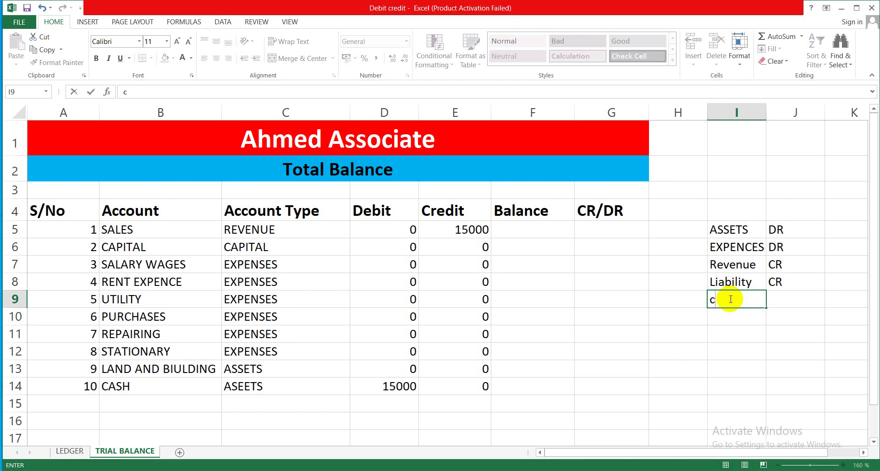
{"action": "key", "text": "BackSpace"}
{"action": "type", "text": "Capital"}
{"action": "left_click", "coordinate": [792, 301]}
{"action": "type", "text": "CR"}
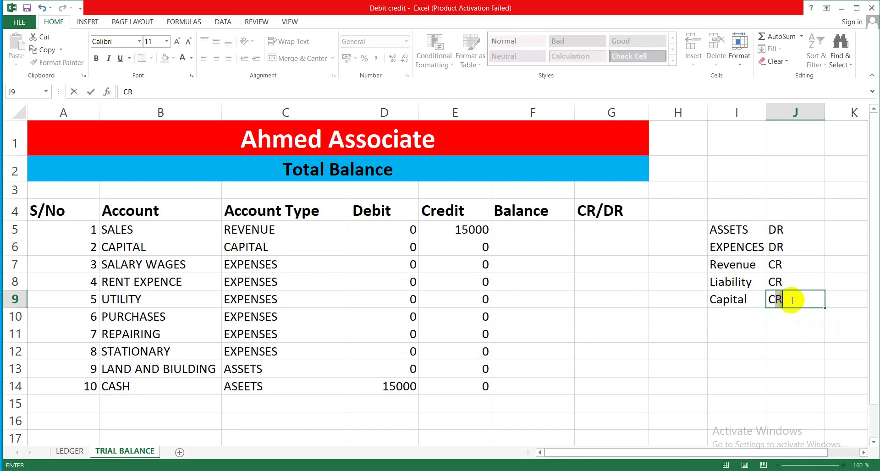
{"action": "left_click", "coordinate": [773, 327]}
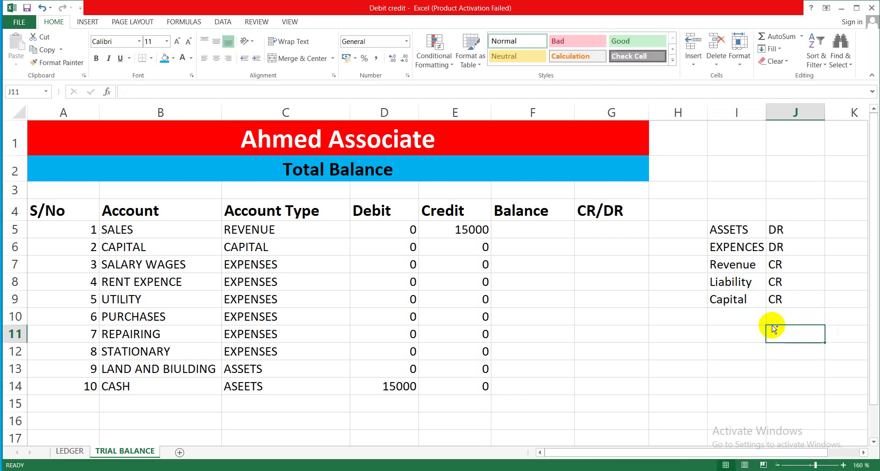
Calculate the SALES balance in F5 with =E5-D5 and copy the formula down to the CAPITAL row in F6.
{"action": "left_click", "coordinate": [522, 231]}
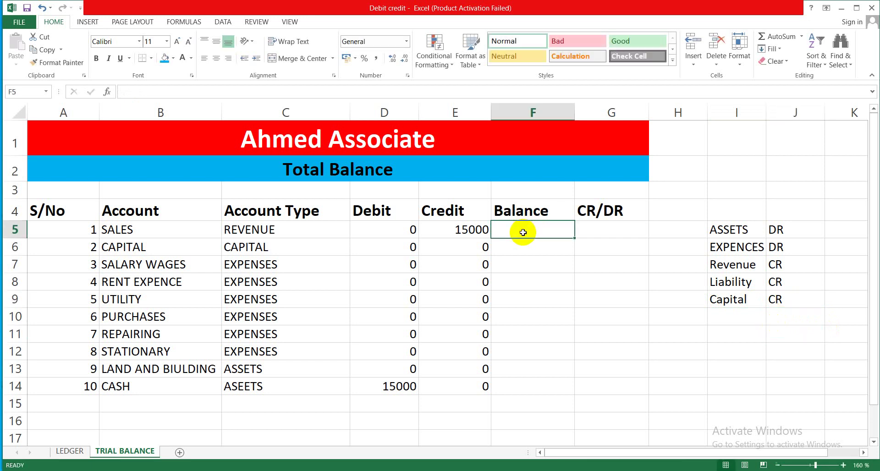
{"action": "type", "text": "="}
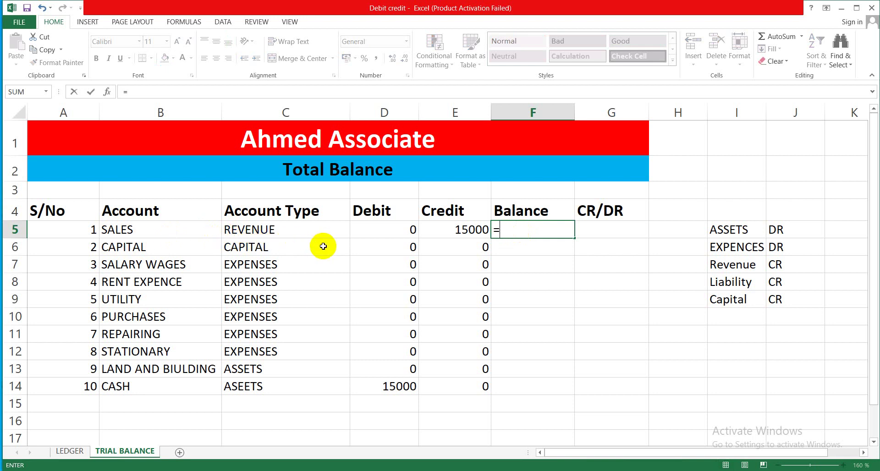
{"action": "left_click", "coordinate": [458, 231]}
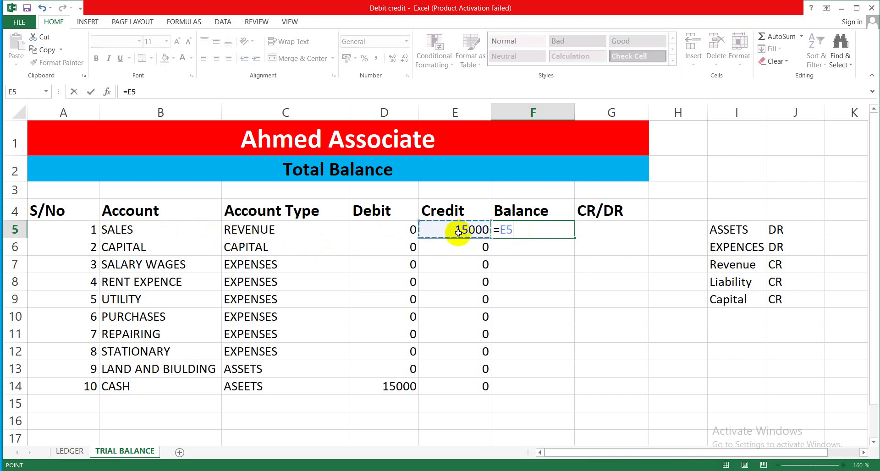
{"action": "type", "text": "-"}
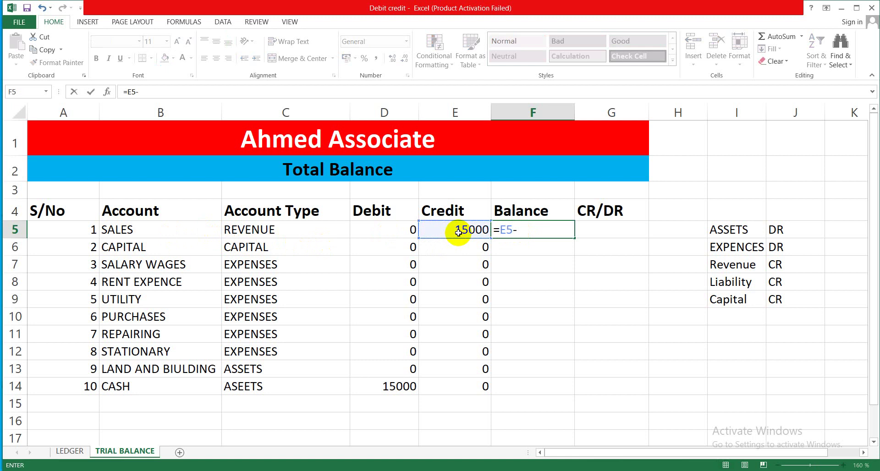
{"action": "left_click", "coordinate": [381, 230]}
{"action": "key", "text": "Return"}
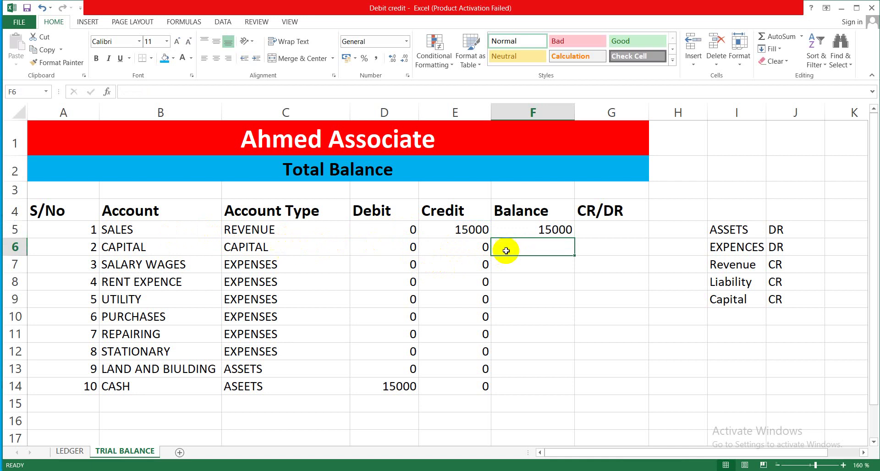
{"action": "left_click", "coordinate": [571, 232]}
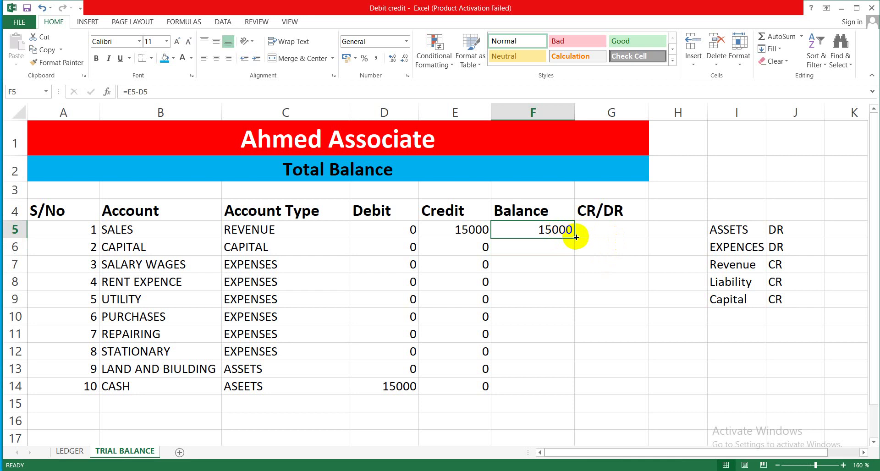
{"action": "left_click_drag", "start_coordinate": [576, 237], "coordinate": [575, 255]}
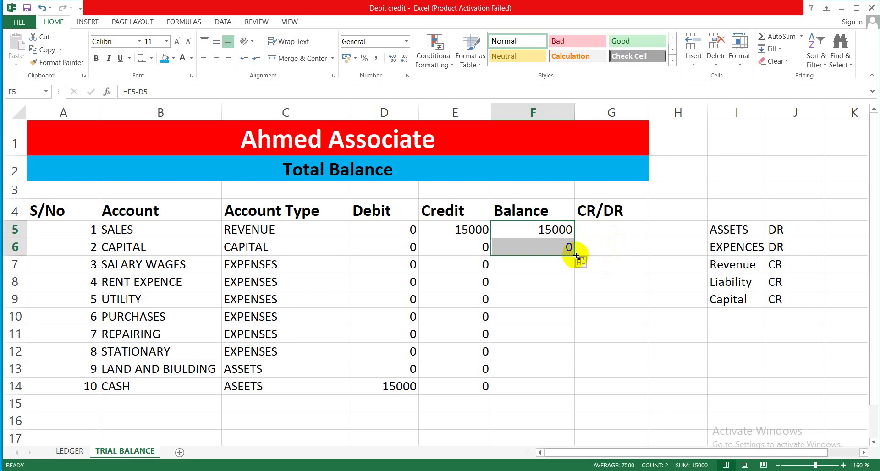
{"action": "left_click", "coordinate": [530, 268]}
{"action": "type", "text": "="}
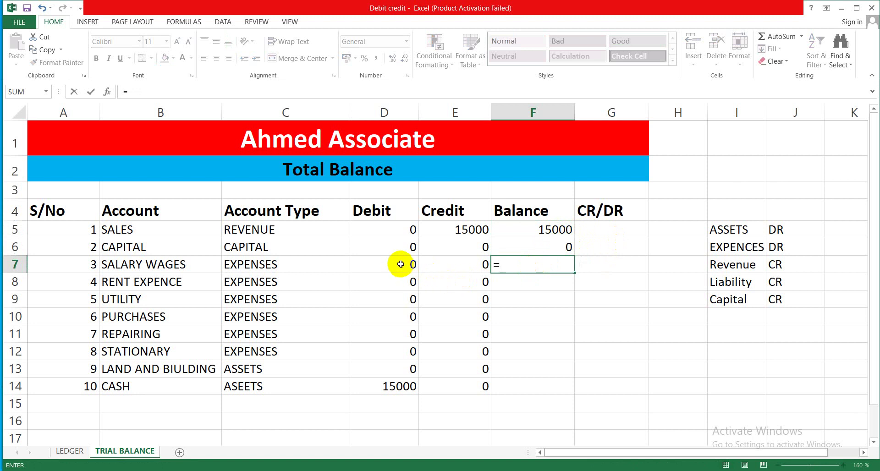
{"action": "left_click", "coordinate": [401, 265]}
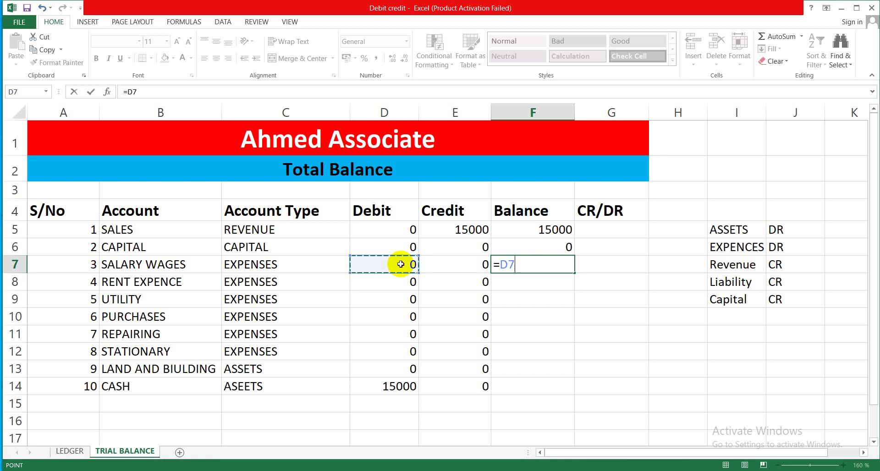
{"action": "type", "text": "="}
{"action": "left_click", "coordinate": [442, 265]}
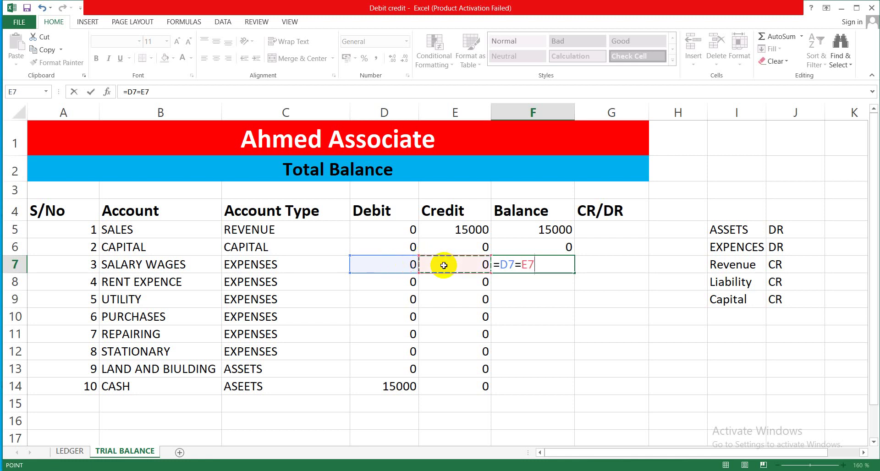
{"action": "key", "text": "Return"}
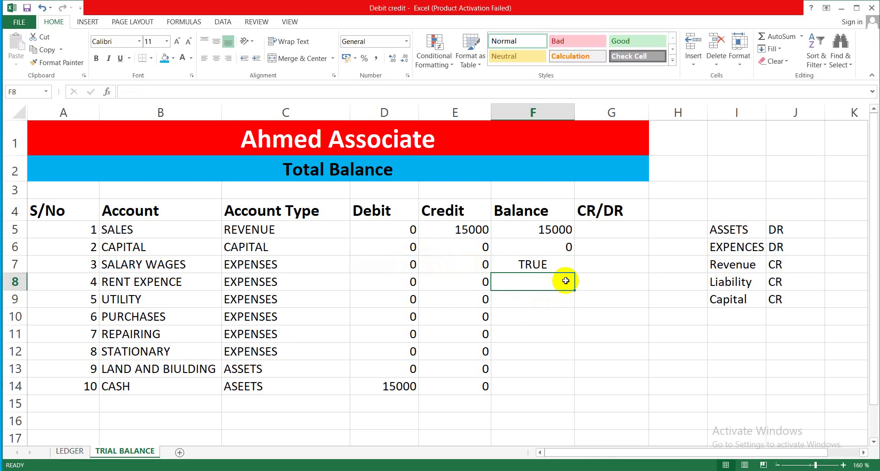
{"action": "left_click", "coordinate": [547, 261]}
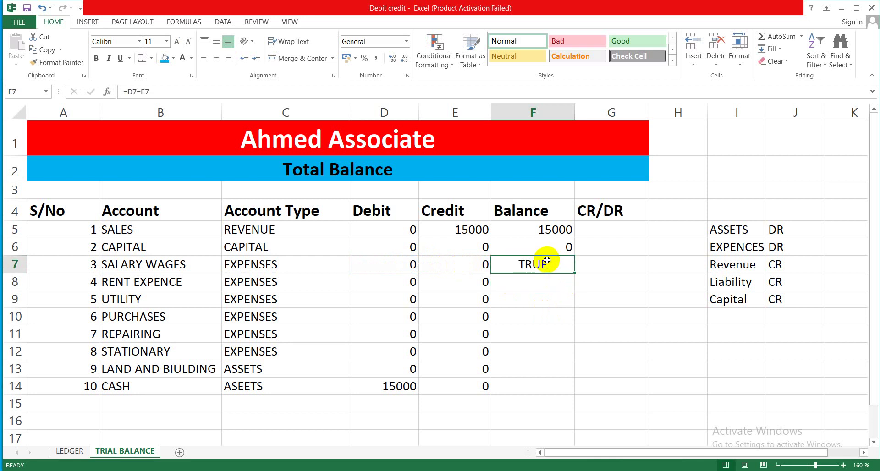
{"action": "key", "text": "Delete"}
{"action": "key", "text": "ctrl+d"}
{"action": "key", "text": "BackSpace"}
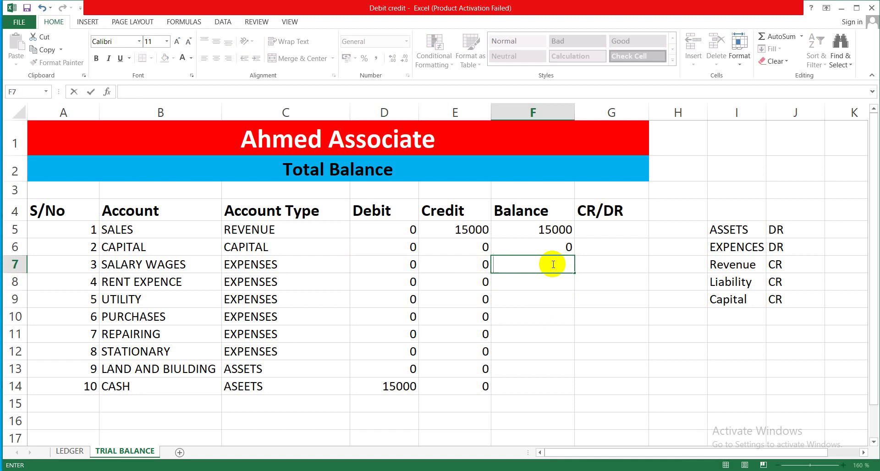
Calculate the SALARY WAGES balance in F7 with the formula =D7-E7.
{"action": "type", "text": "="}
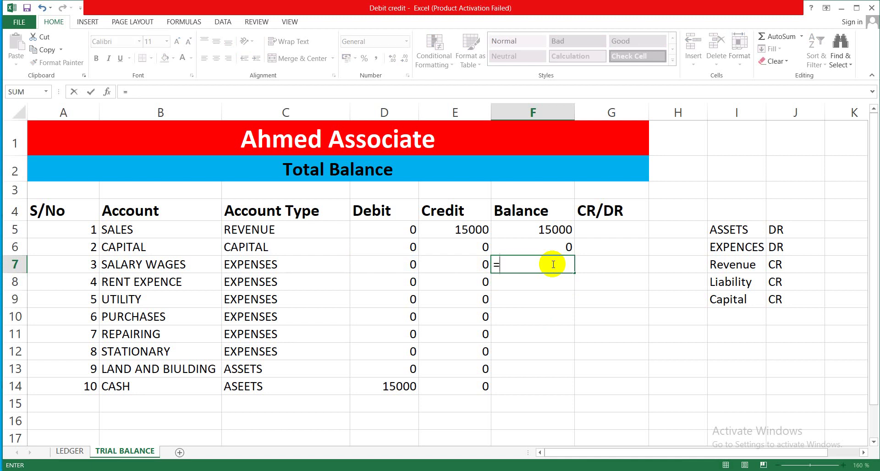
{"action": "left_click", "coordinate": [386, 268]}
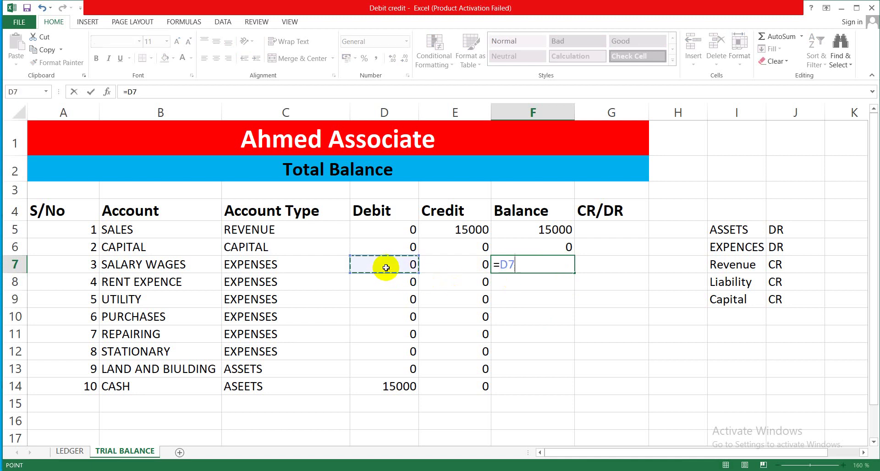
{"action": "type", "text": "-"}
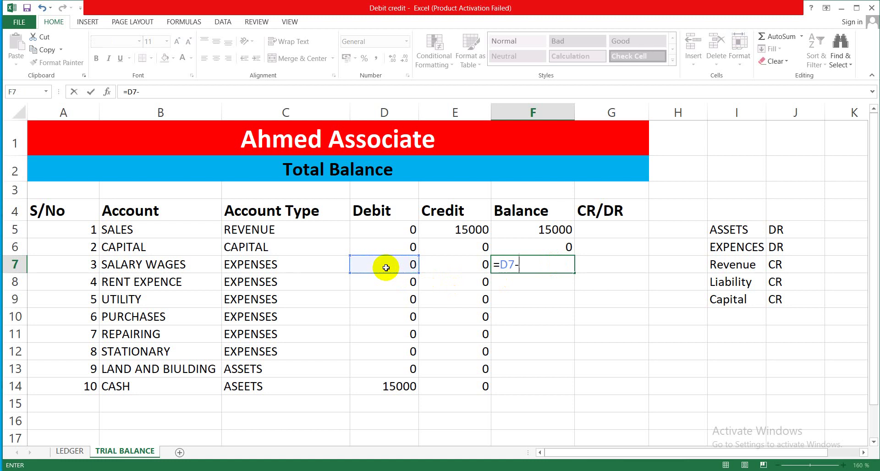
{"action": "left_click", "coordinate": [439, 266]}
{"action": "key", "text": "Return"}
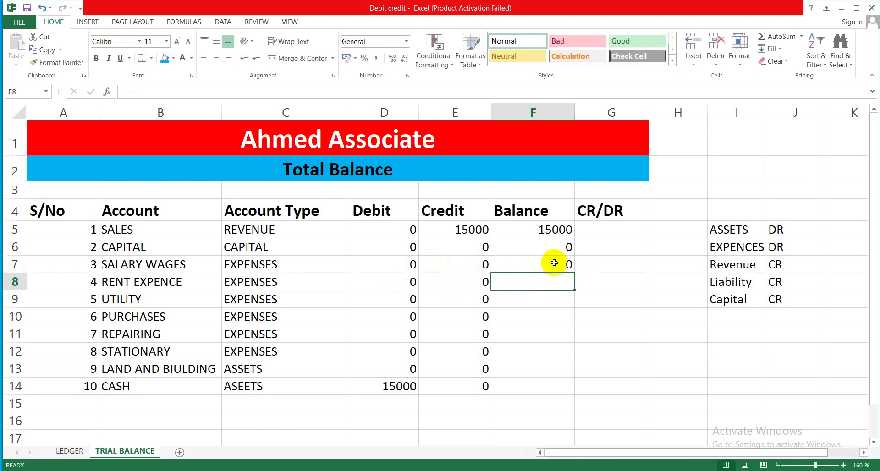
Enter CR as the status for SALES in G5 and CAPITAL in G6, and DR for SALARY WAGES in G7.
{"action": "left_click", "coordinate": [596, 233]}
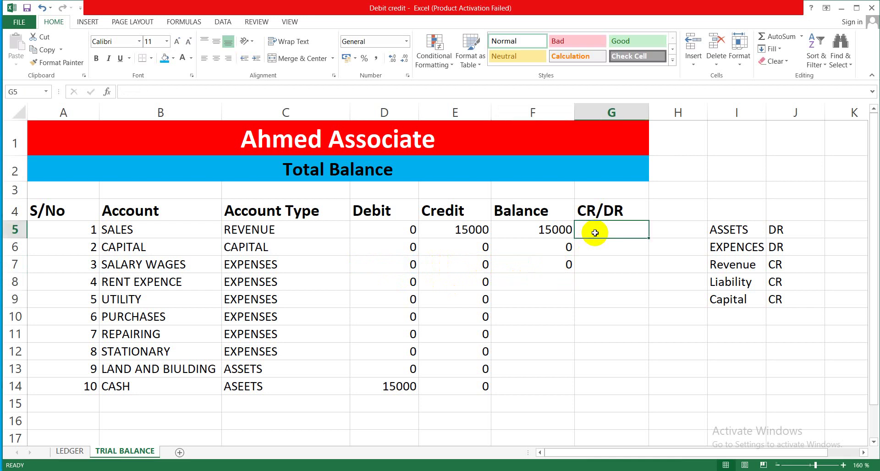
{"action": "type", "text": "CR"}
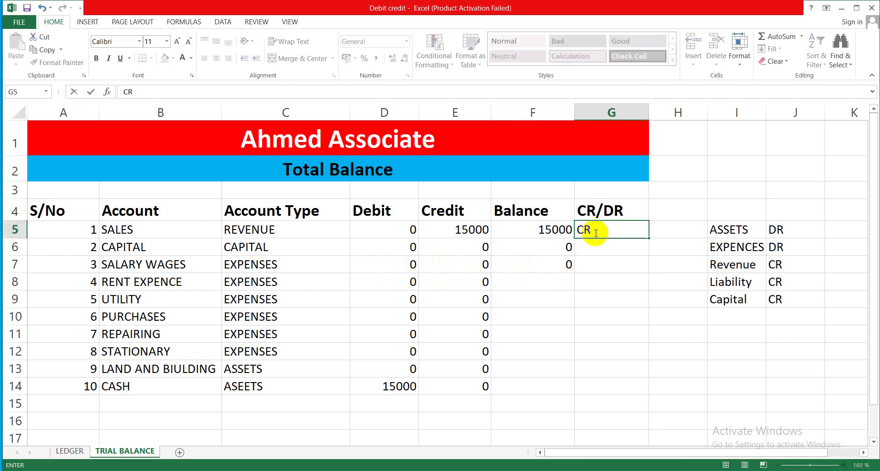
{"action": "key", "text": "Return"}
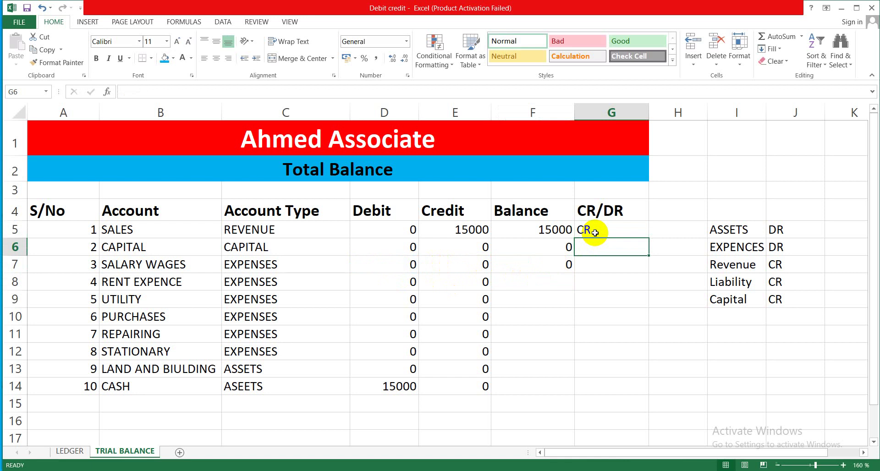
{"action": "type", "text": "CR"}
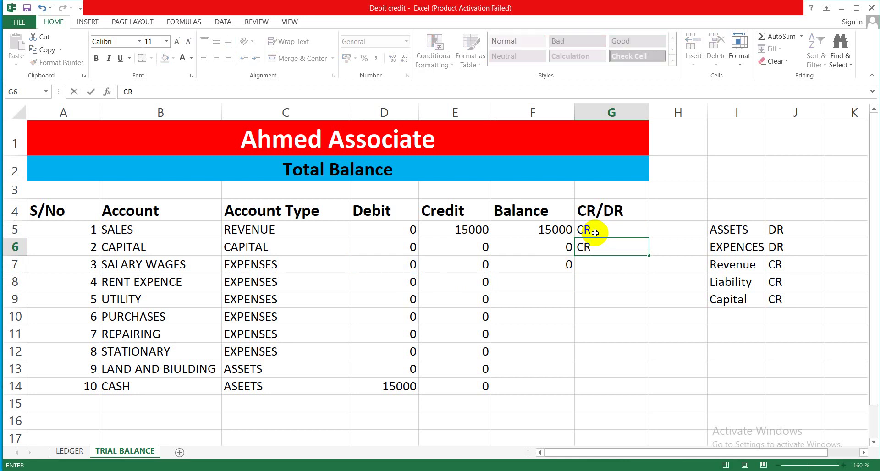
{"action": "key", "text": "Return"}
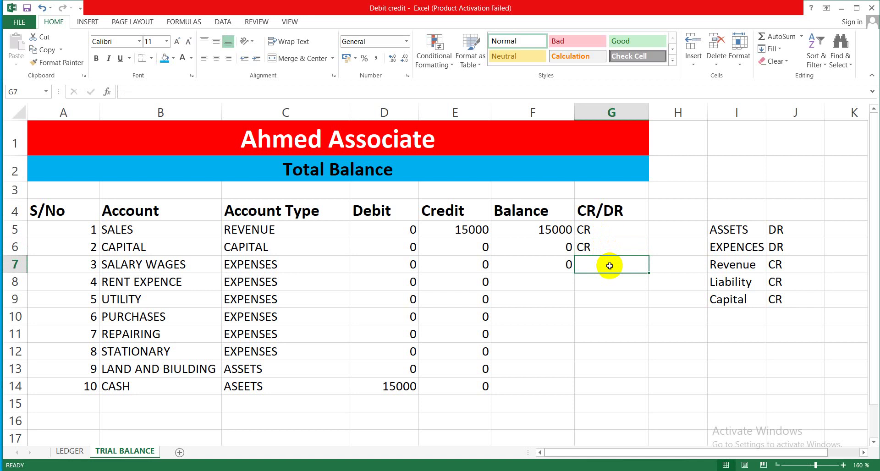
{"action": "type", "text": "DR"}
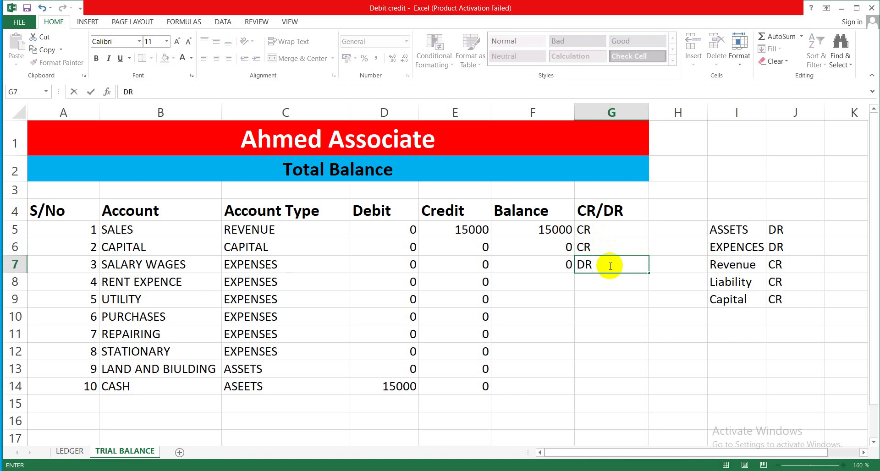
{"action": "key", "text": "Return"}
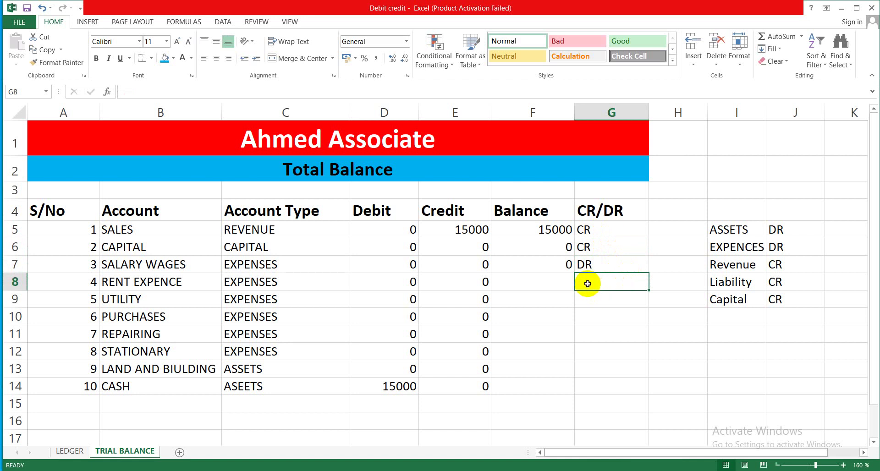
Copy the DR status from G7 down to G14 and the balance formula from F7 down to F14.
{"action": "left_click", "coordinate": [617, 265]}
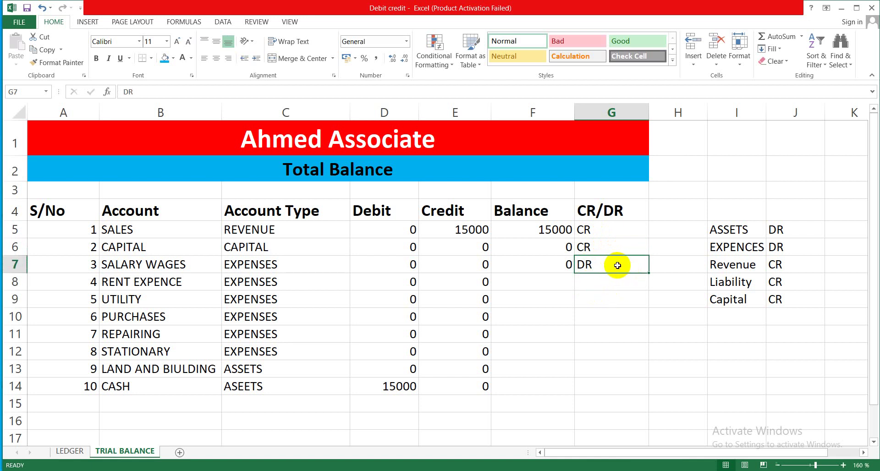
{"action": "left_click_drag", "start_coordinate": [649, 276], "coordinate": [647, 341]}
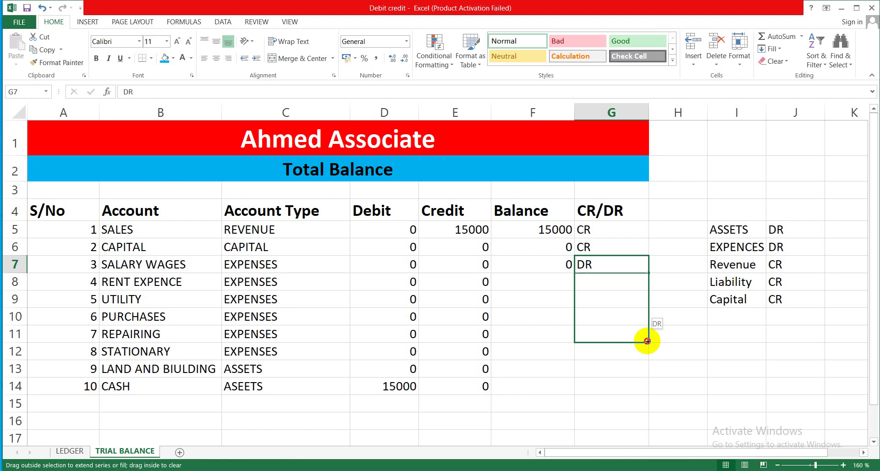
{"action": "left_click_drag", "start_coordinate": [648, 341], "coordinate": [647, 391]}
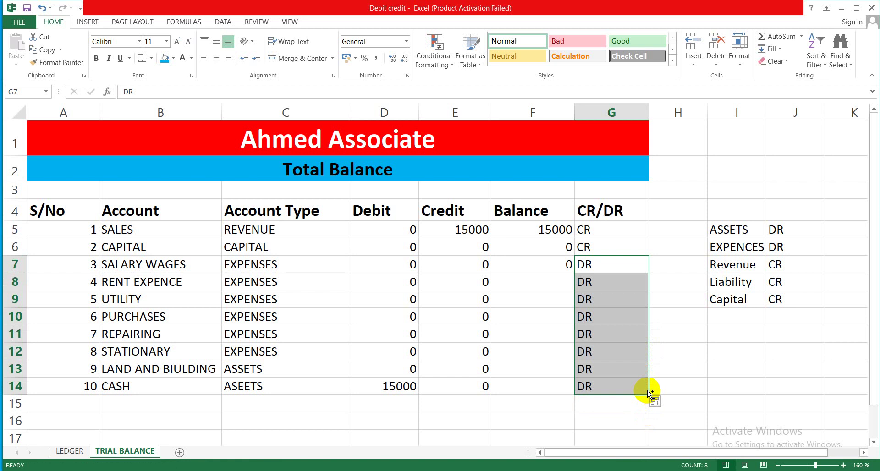
{"action": "key", "text": "Left"}
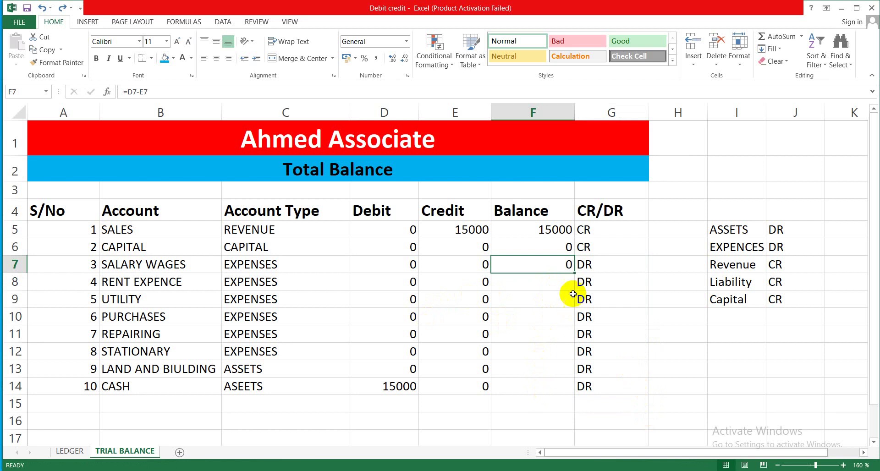
{"action": "left_click_drag", "start_coordinate": [574, 273], "coordinate": [574, 395]}
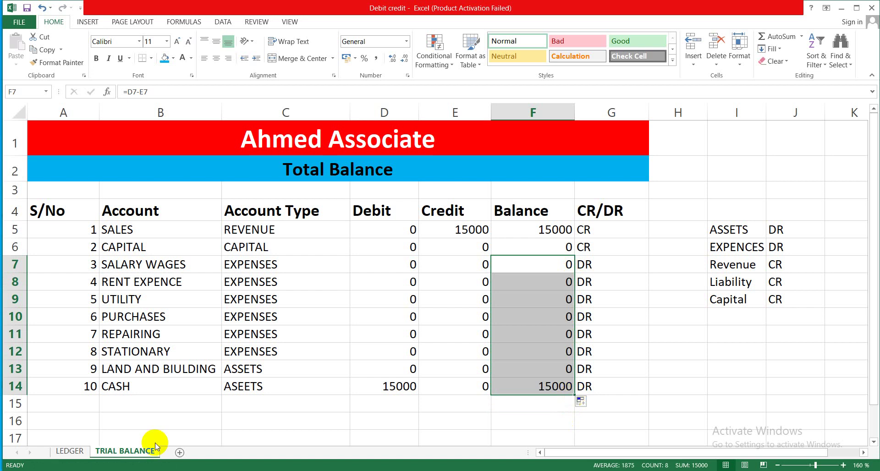
On the LEDGER sheet, enter the date 02 JULY 2020 in A7 and the account SALARY WAGES in B7.
{"action": "left_click", "coordinate": [69, 452]}
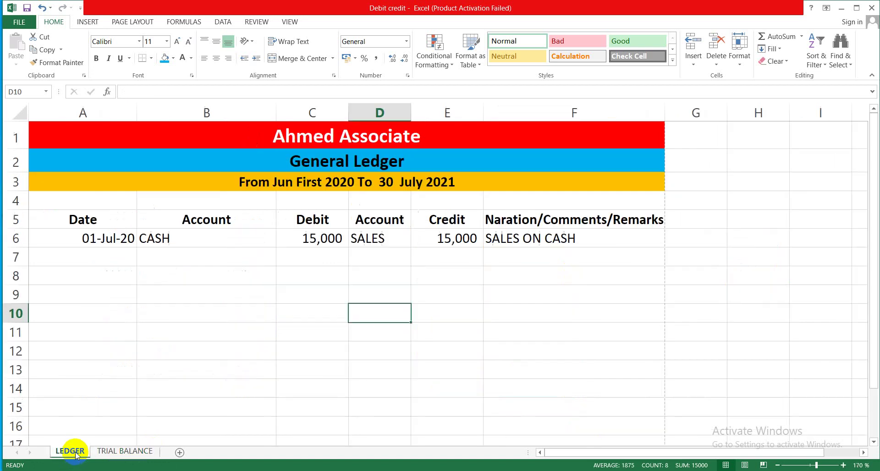
{"action": "left_click", "coordinate": [84, 257]}
{"action": "type", "text": "02"}
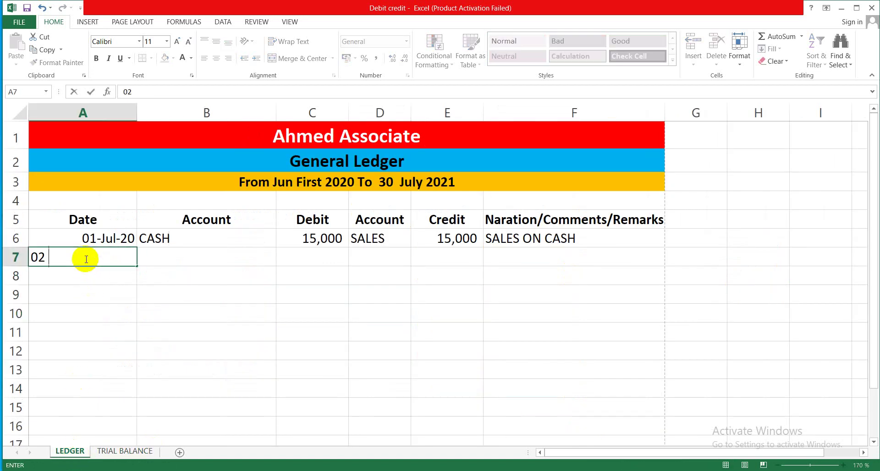
{"action": "type", "text": " JULY 2020"}
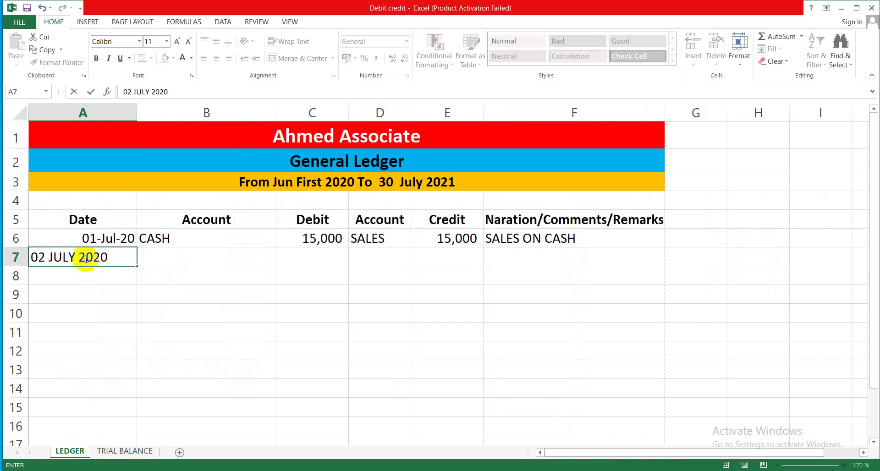
{"action": "left_click", "coordinate": [152, 261]}
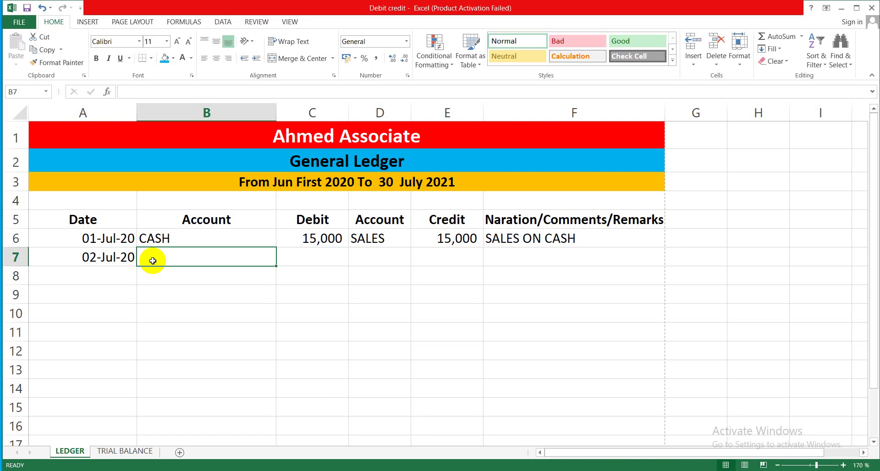
{"action": "type", "text": "SA"}
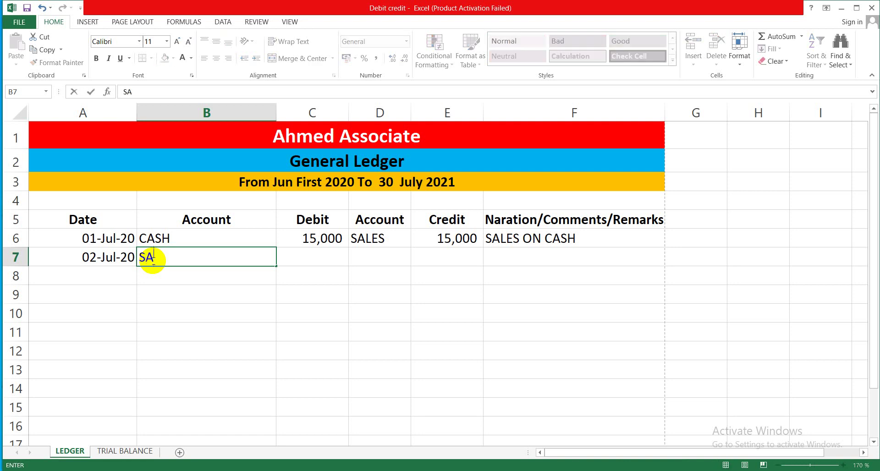
{"action": "type", "text": "LARY WAGES"}
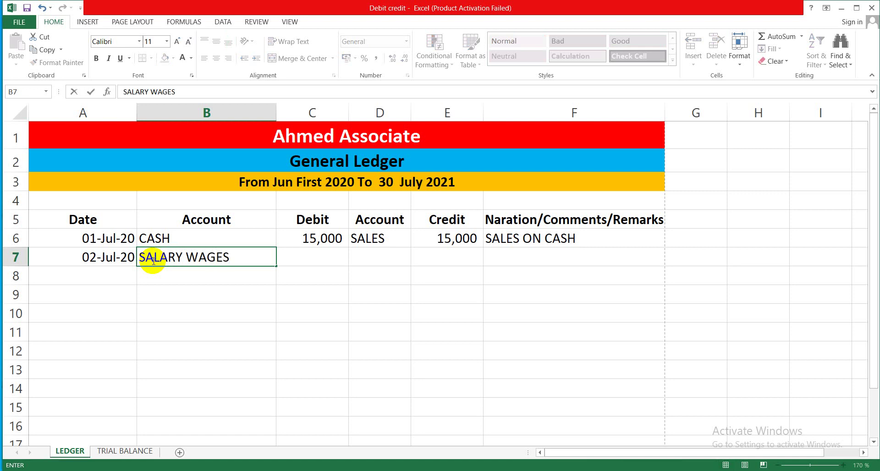
Enter a debit of 12000 in C7 and format it with a thousands separator and no decimals.
{"action": "left_click", "coordinate": [320, 258]}
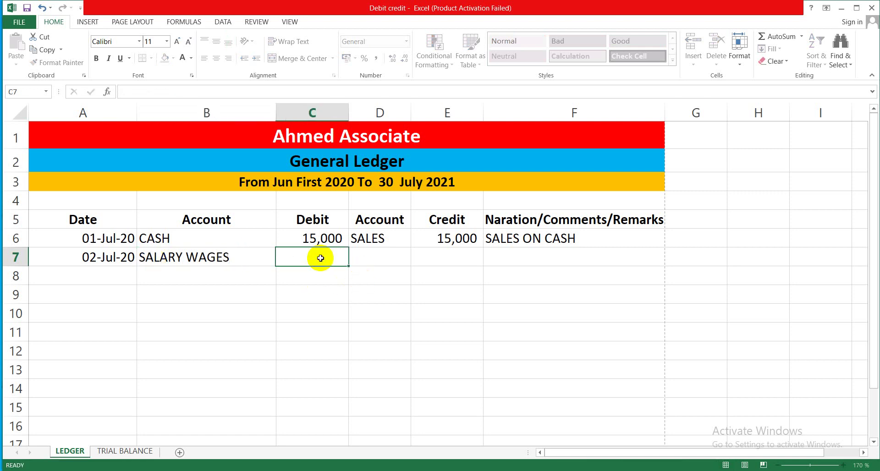
{"action": "type", "text": "12000"}
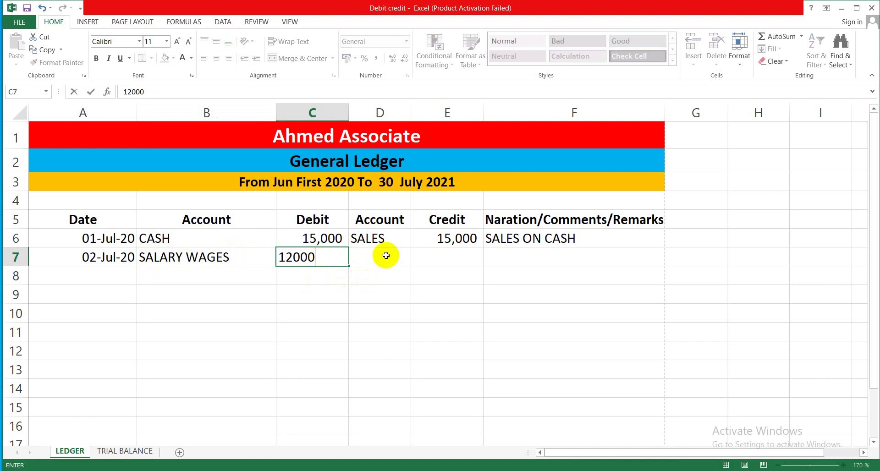
{"action": "left_click", "coordinate": [401, 288]}
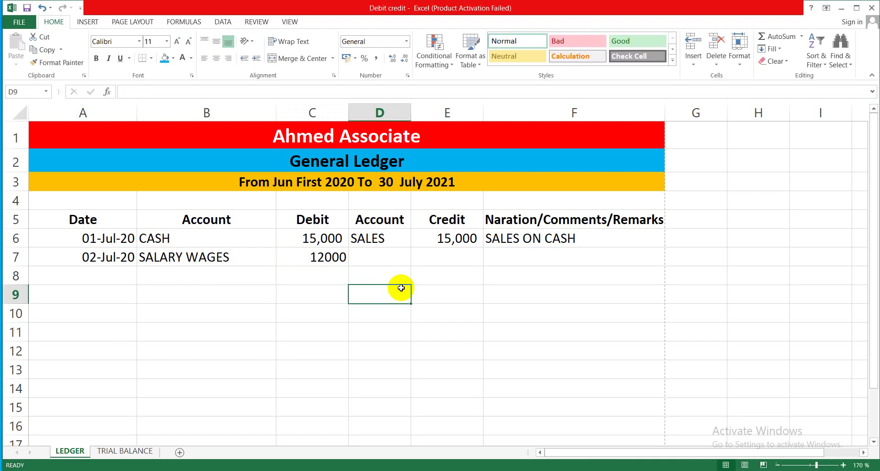
{"action": "left_click", "coordinate": [328, 258]}
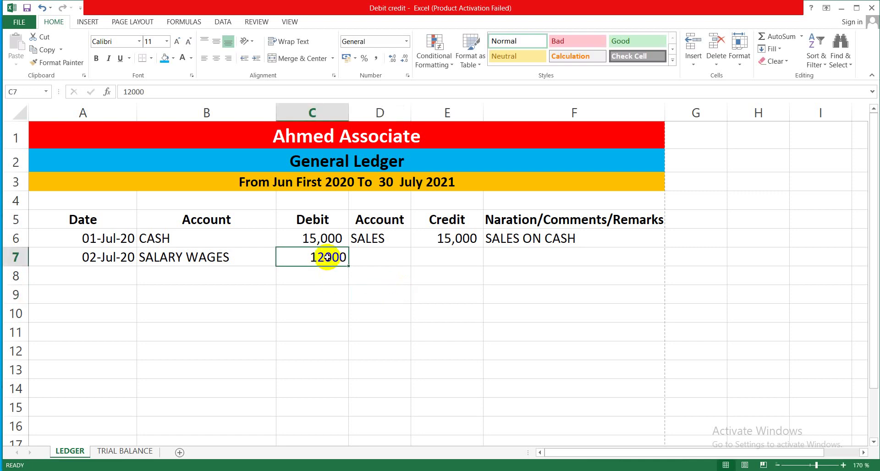
{"action": "left_click", "coordinate": [376, 58]}
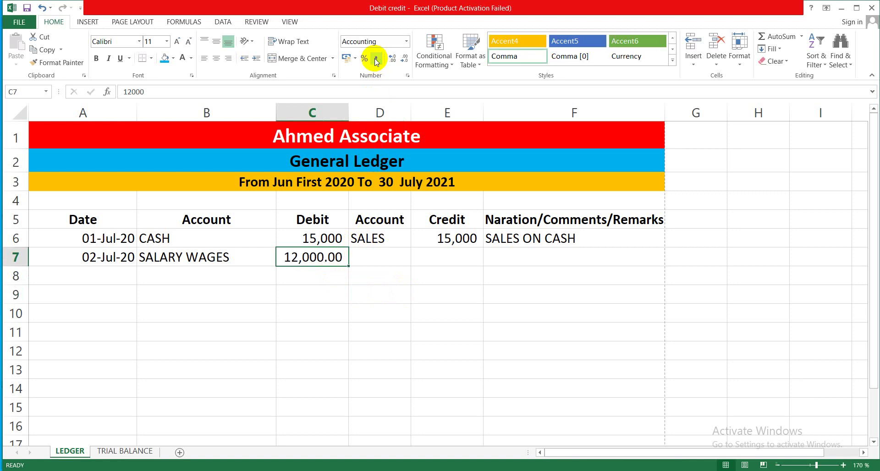
{"action": "left_click", "coordinate": [405, 60]}
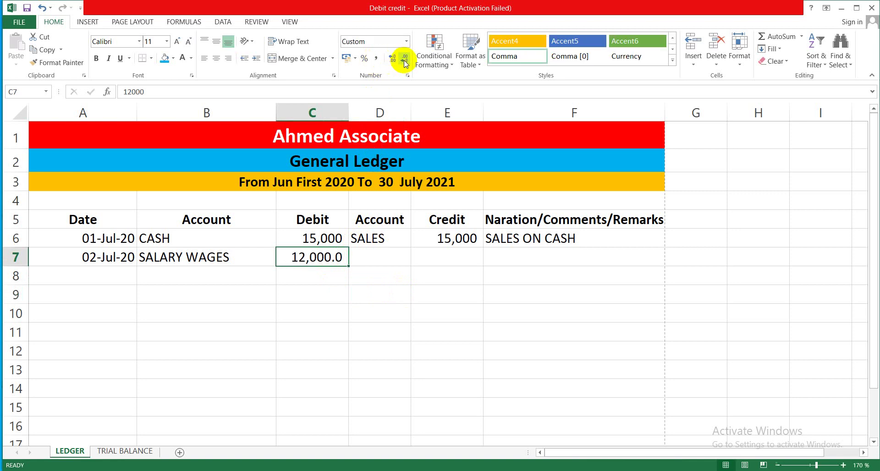
{"action": "left_click", "coordinate": [405, 60]}
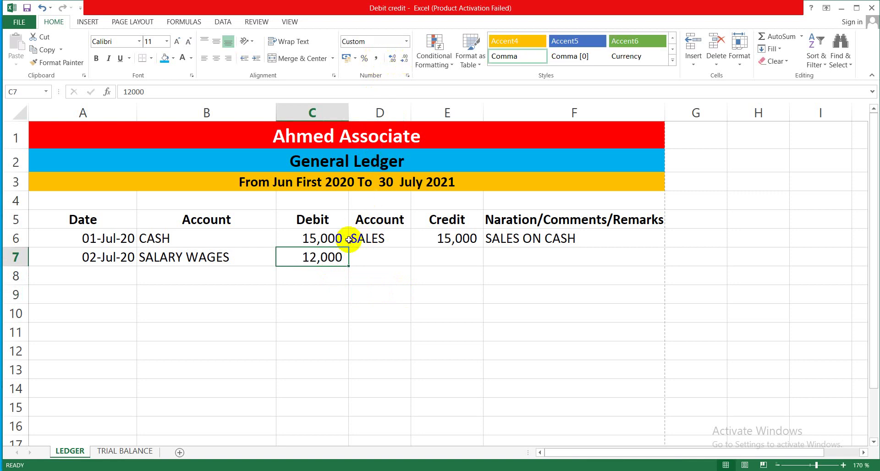
Enter CAPITAL as the credit account in D7 and a credit amount of 12000 in E7.
{"action": "right_click", "coordinate": [369, 258]}
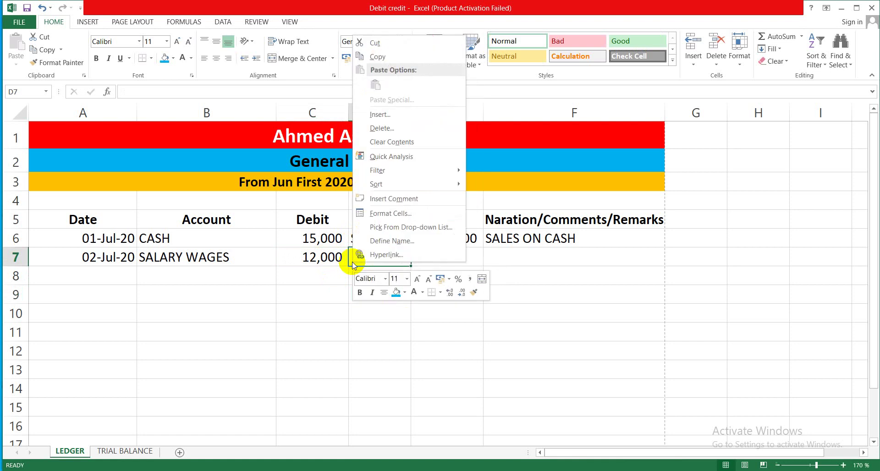
{"action": "left_click", "coordinate": [353, 263]}
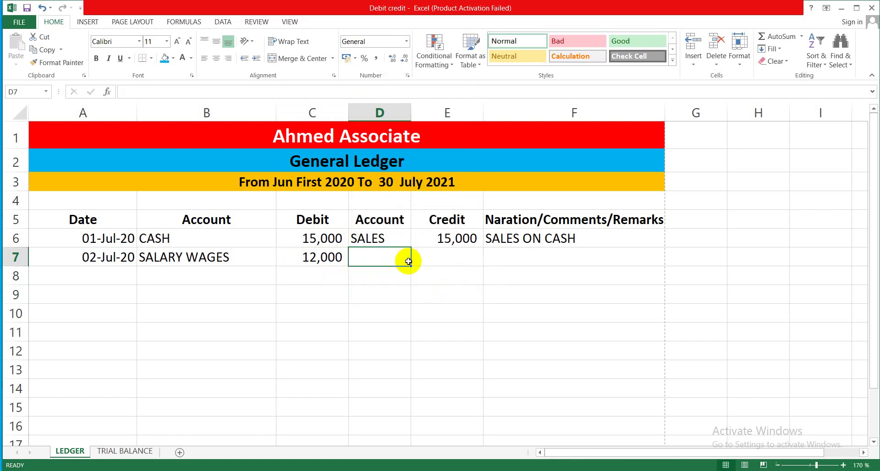
{"action": "type", "text": "CAPITAL"}
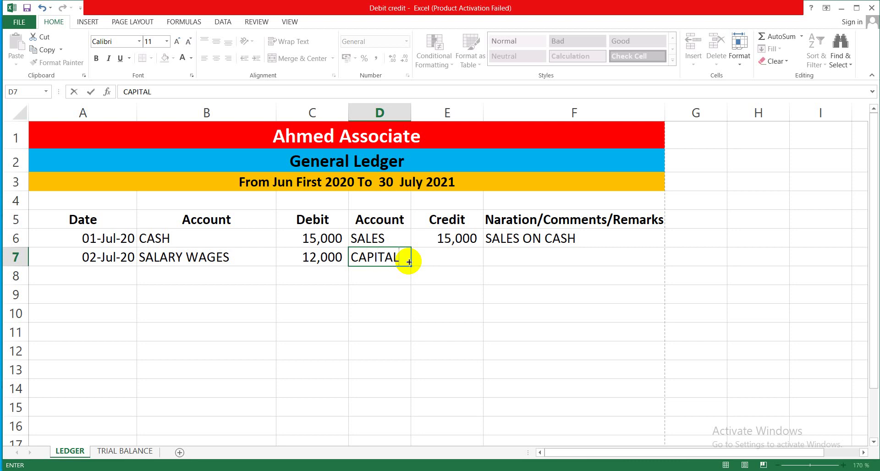
{"action": "left_click", "coordinate": [443, 263]}
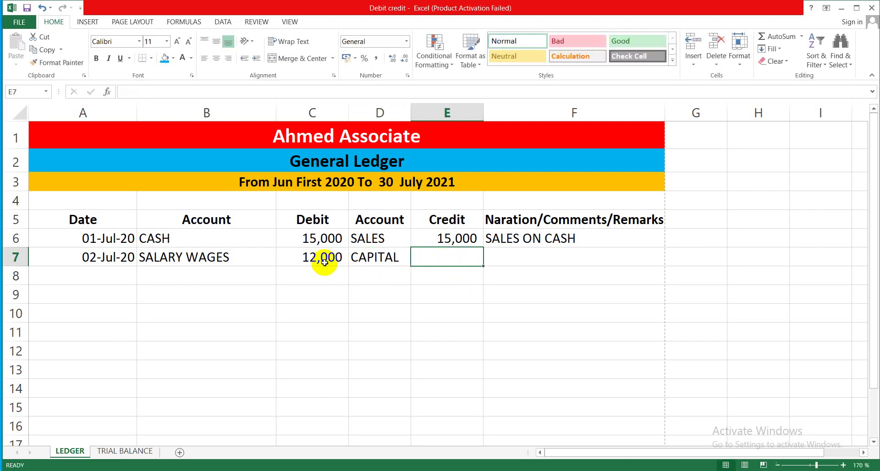
{"action": "left_click", "coordinate": [321, 260]}
{"action": "left_click", "coordinate": [430, 265]}
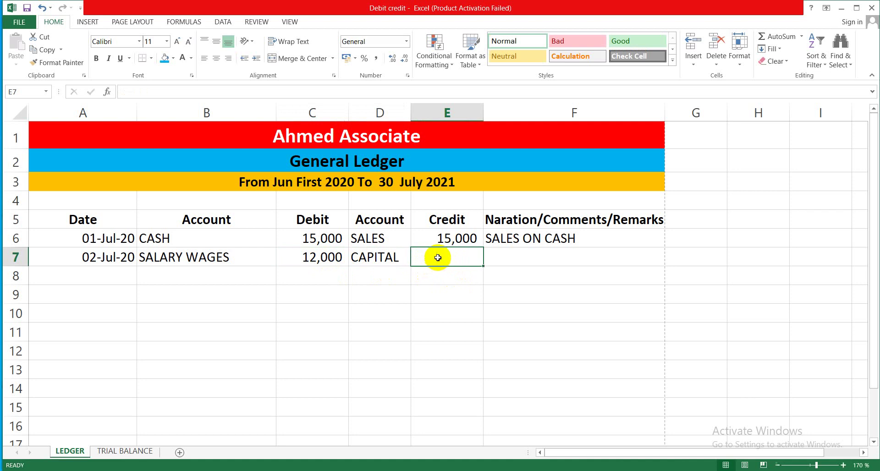
{"action": "type", "text": "12000"}
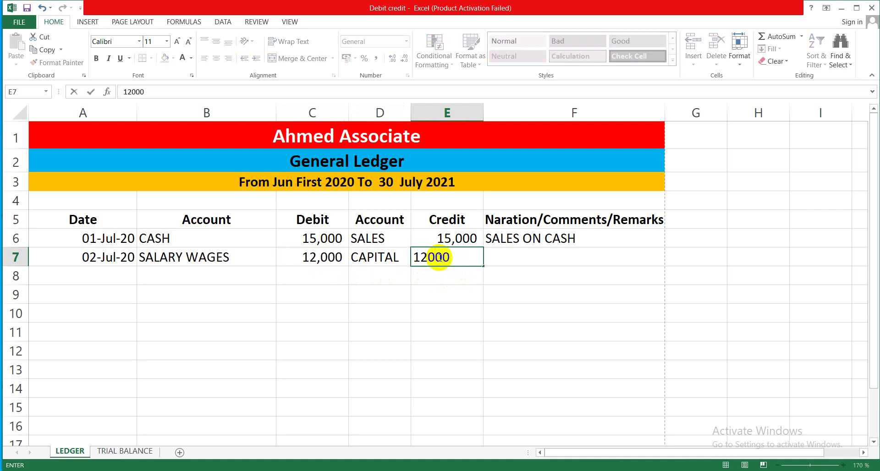
{"action": "key", "text": "Return"}
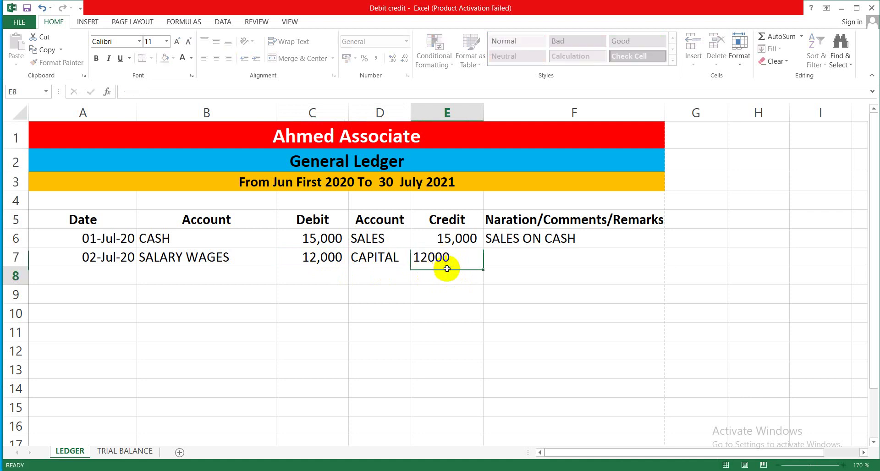
{"action": "right_click", "coordinate": [452, 275]}
{"action": "key", "text": "Escape"}
Format the credit amount in E7 with a thousands separator and no decimals.
{"action": "left_click", "coordinate": [425, 257]}
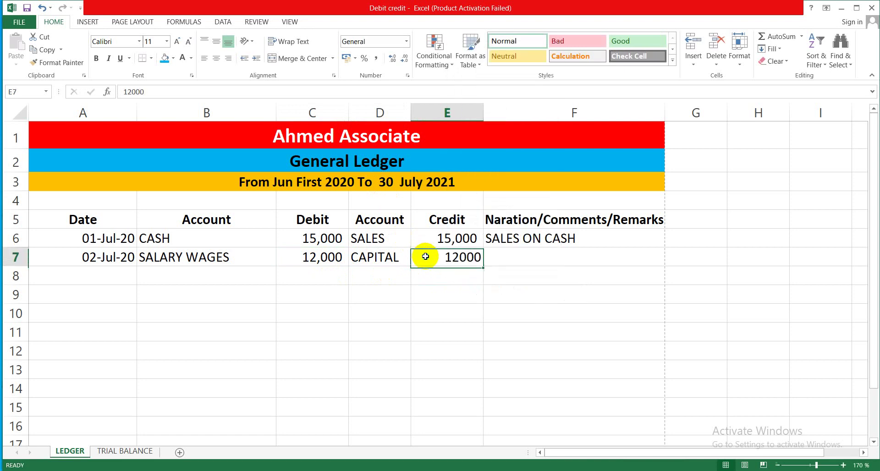
{"action": "right_click", "coordinate": [426, 256]}
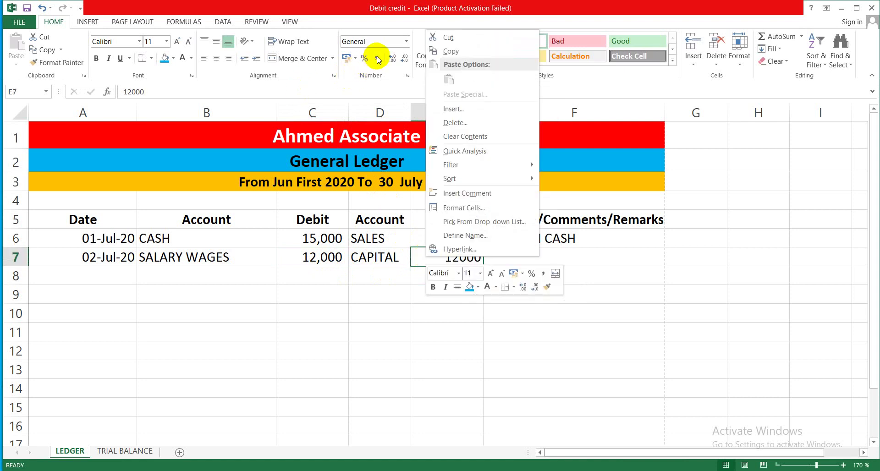
{"action": "left_click", "coordinate": [405, 60]}
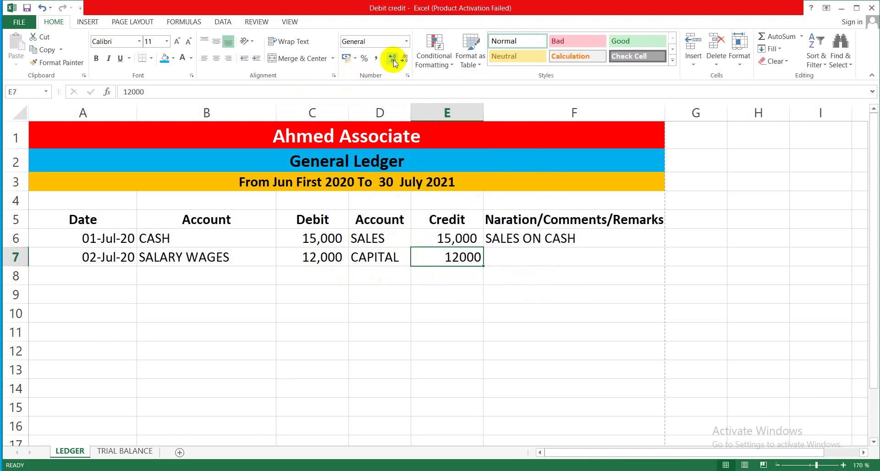
{"action": "left_click", "coordinate": [390, 60]}
{"action": "left_click", "coordinate": [404, 60]}
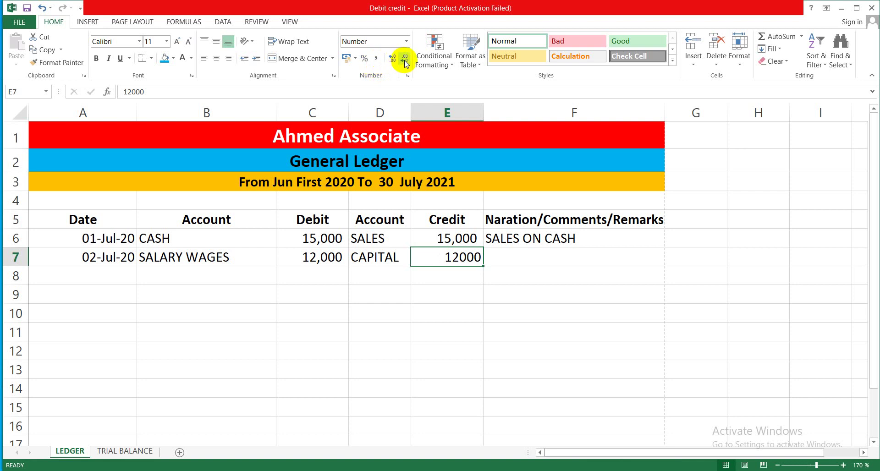
{"action": "left_click", "coordinate": [374, 59]}
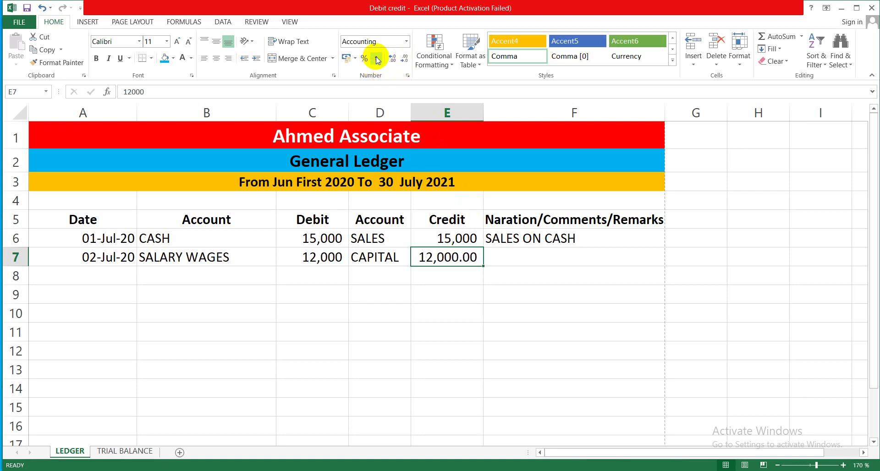
{"action": "left_click", "coordinate": [404, 60]}
{"action": "left_click", "coordinate": [405, 60]}
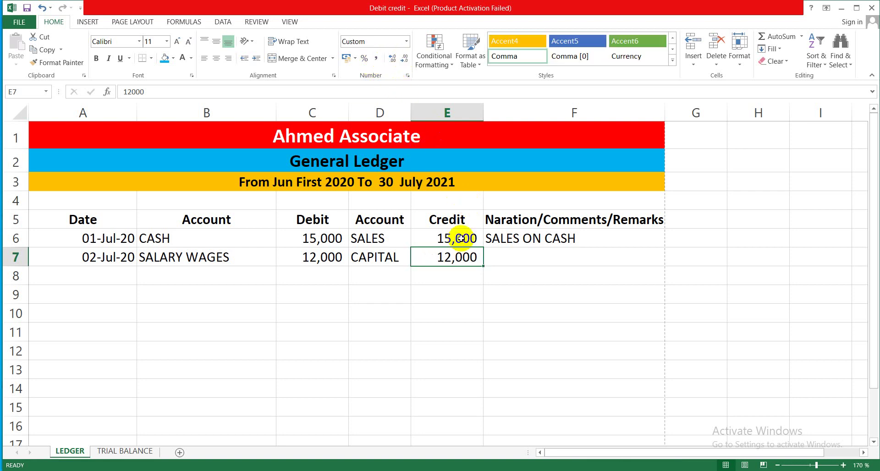
{"action": "left_click", "coordinate": [505, 258]}
{"action": "left_click", "coordinate": [344, 238]}
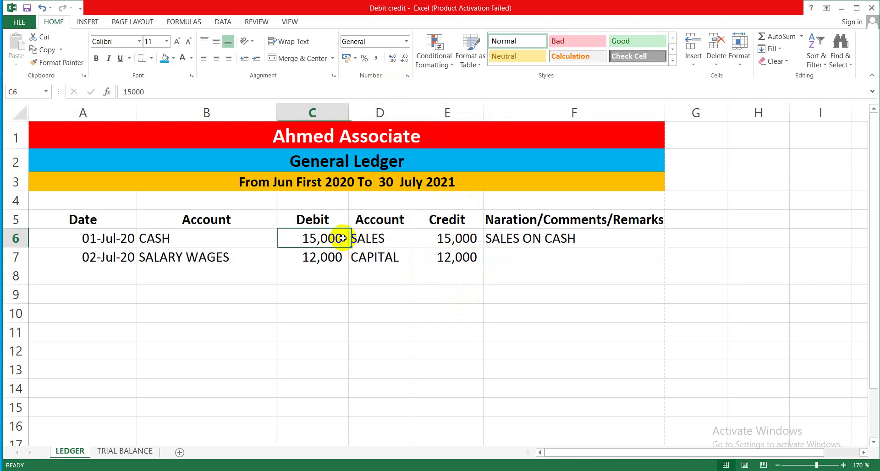
{"action": "left_click", "coordinate": [376, 299]}
{"action": "left_click", "coordinate": [465, 256]}
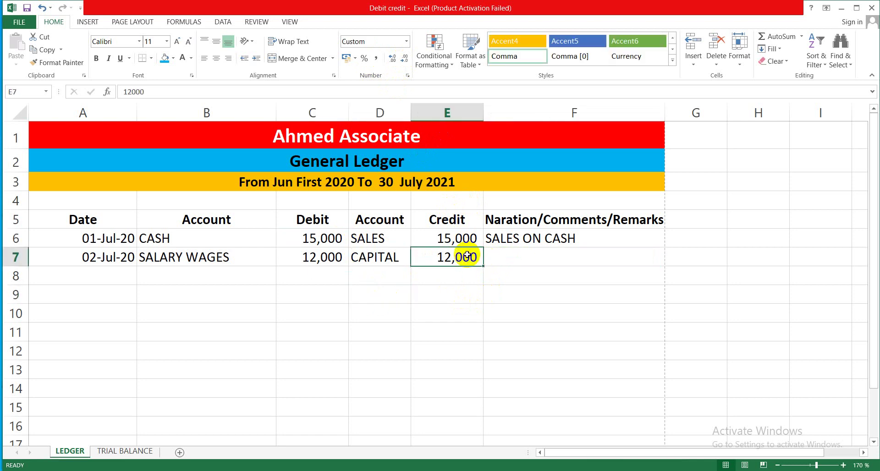
{"action": "left_click", "coordinate": [498, 260]}
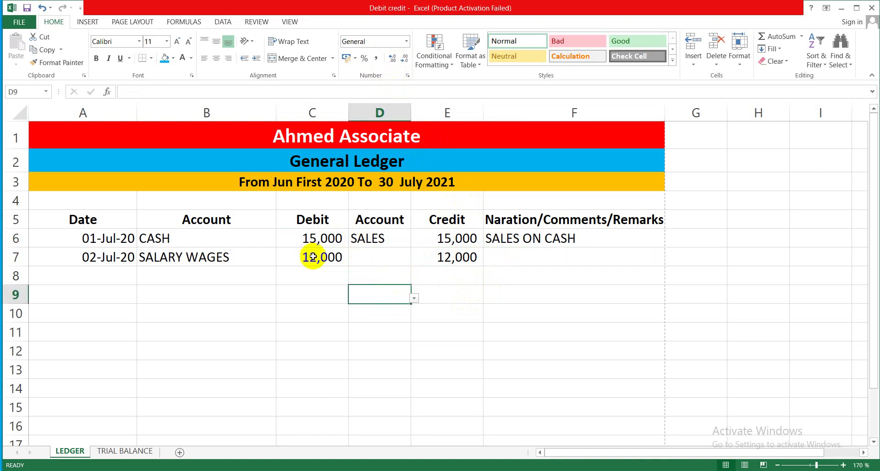
{"action": "left_click", "coordinate": [236, 250]}
{"action": "left_click", "coordinate": [261, 244]}
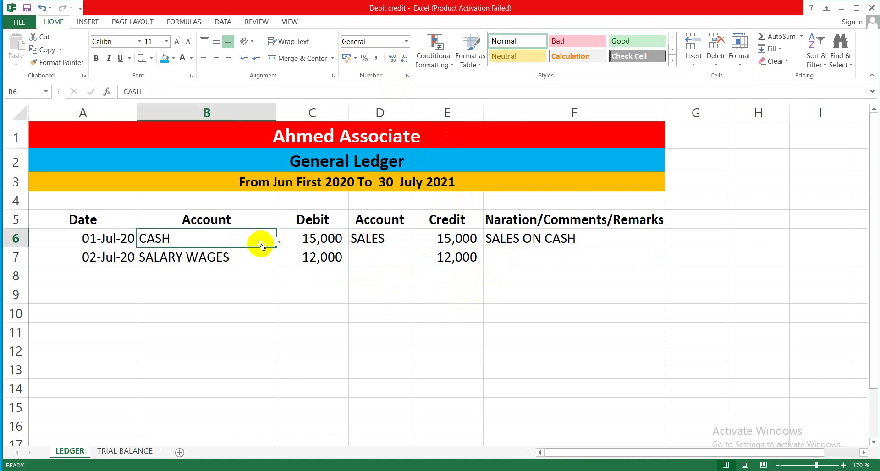
{"action": "left_click_drag", "start_coordinate": [275, 248], "coordinate": [272, 361]}
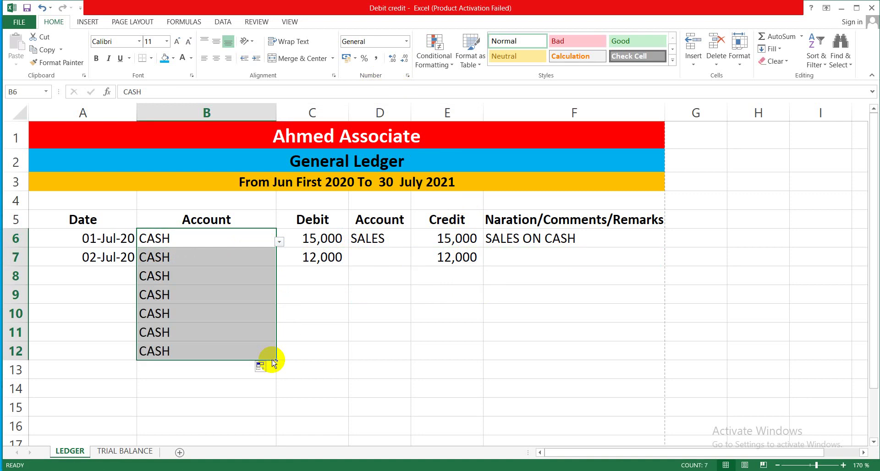
{"action": "key", "text": "ctrl+z"}
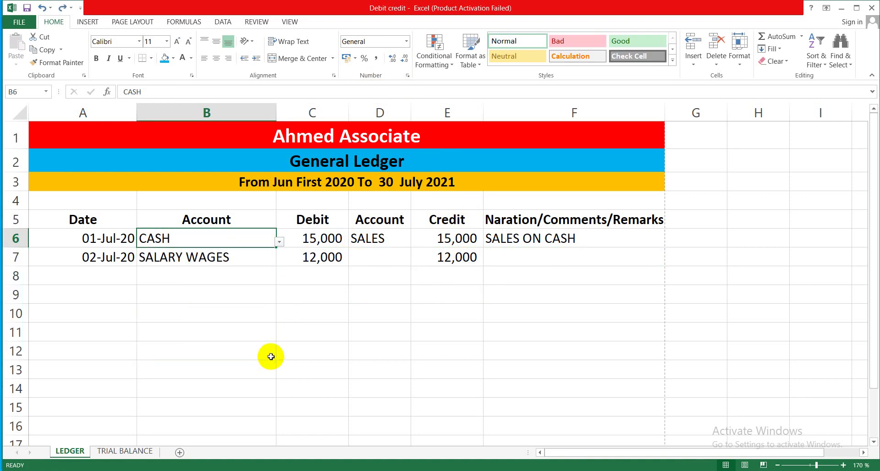
Copy the CASH account cell with its drop-down list from B6 down to B7.
{"action": "left_click", "coordinate": [239, 258]}
{"action": "left_click", "coordinate": [278, 236]}
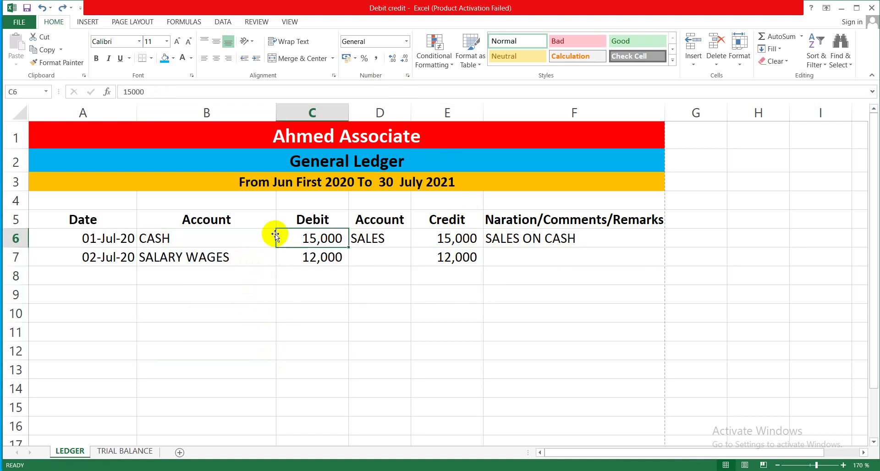
{"action": "left_click", "coordinate": [252, 237]}
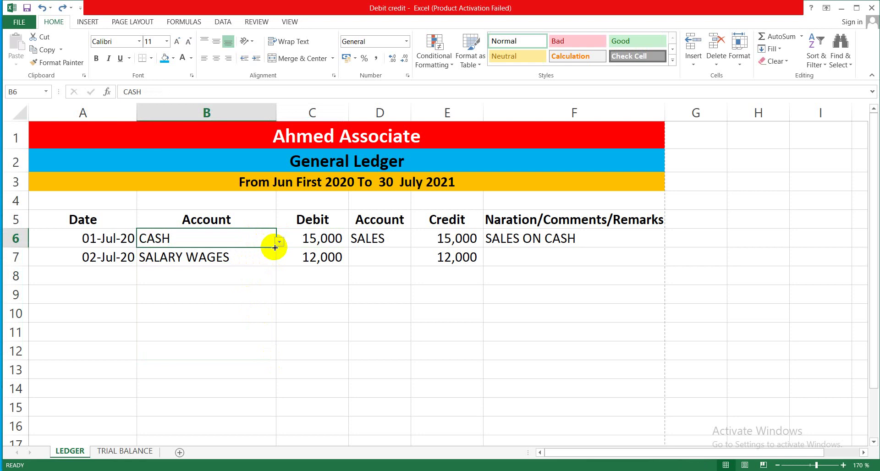
{"action": "left_click_drag", "start_coordinate": [275, 247], "coordinate": [259, 261]}
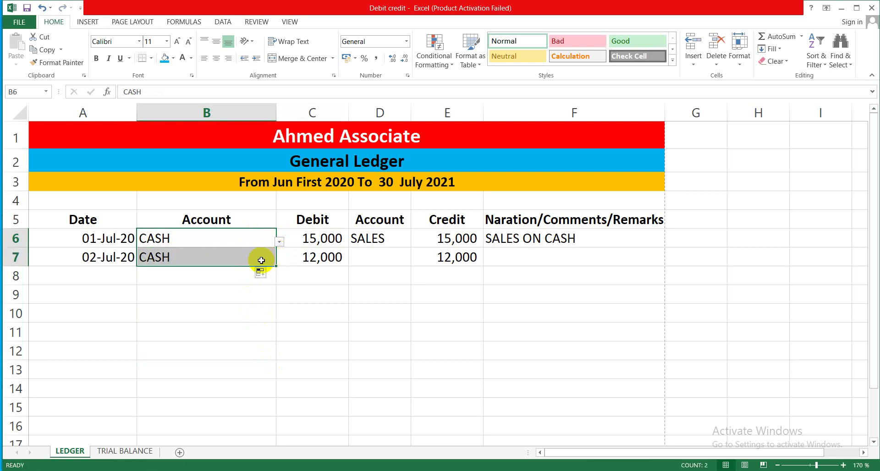
Choose SALARY WAGES from the account drop-down list in B7.
{"action": "left_click", "coordinate": [255, 258]}
{"action": "left_click", "coordinate": [279, 261]}
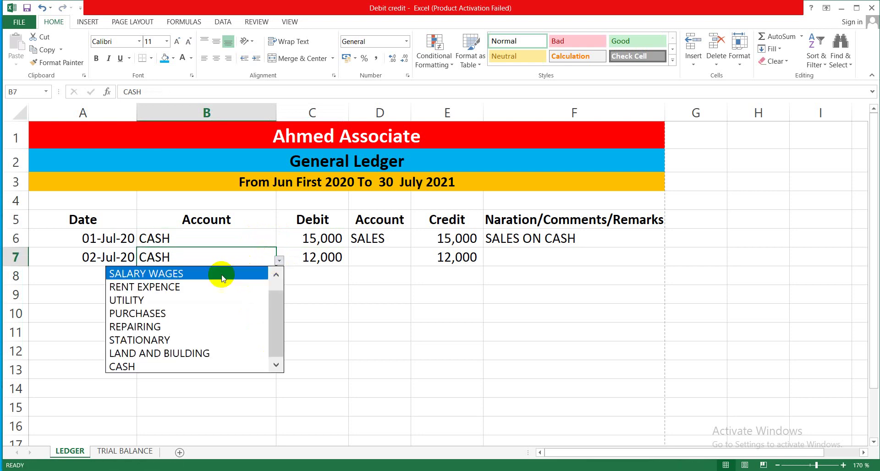
{"action": "left_click", "coordinate": [191, 273]}
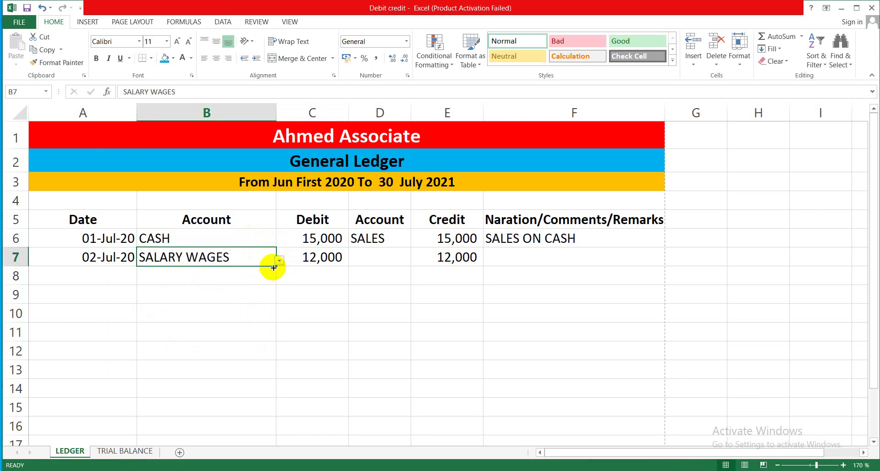
Copy the credit account cell with its drop-down list from D6 down to D7 and choose CAPITAL there.
{"action": "left_click", "coordinate": [381, 241]}
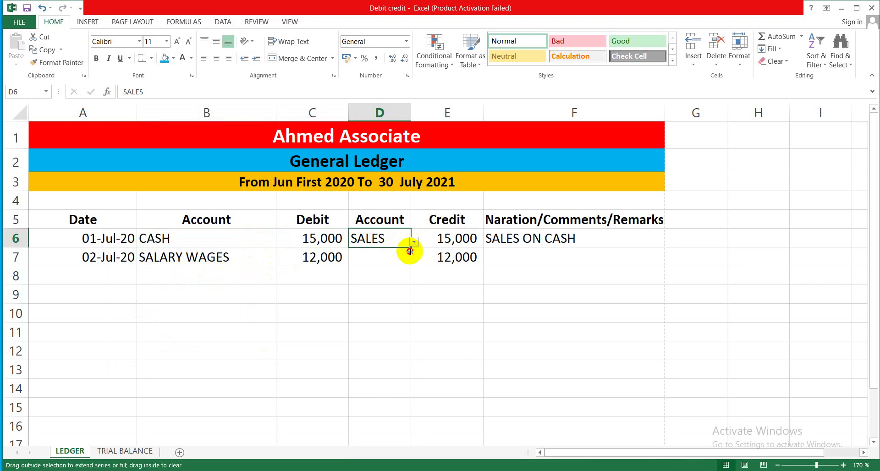
{"action": "left_click_drag", "start_coordinate": [410, 249], "coordinate": [407, 264]}
{"action": "left_click", "coordinate": [402, 261]}
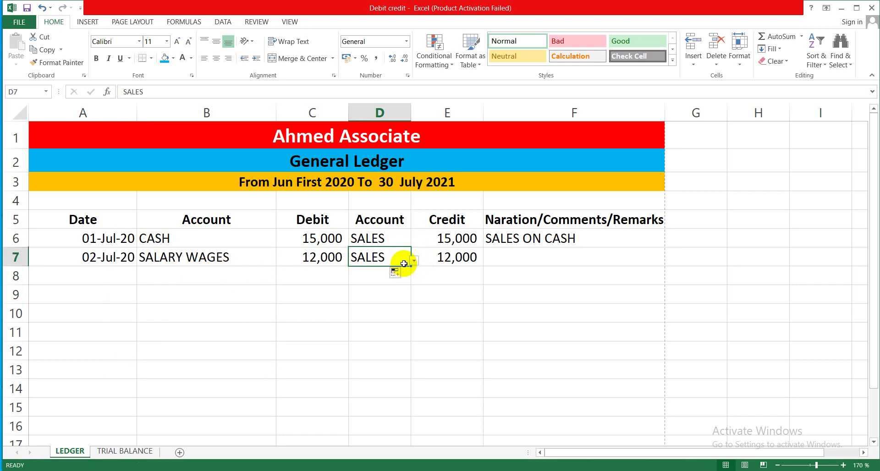
{"action": "left_click", "coordinate": [414, 261]}
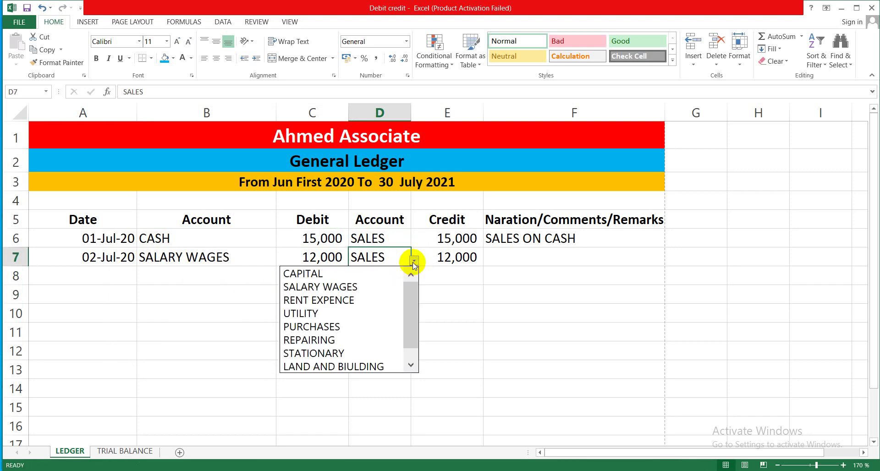
{"action": "left_click", "coordinate": [363, 273]}
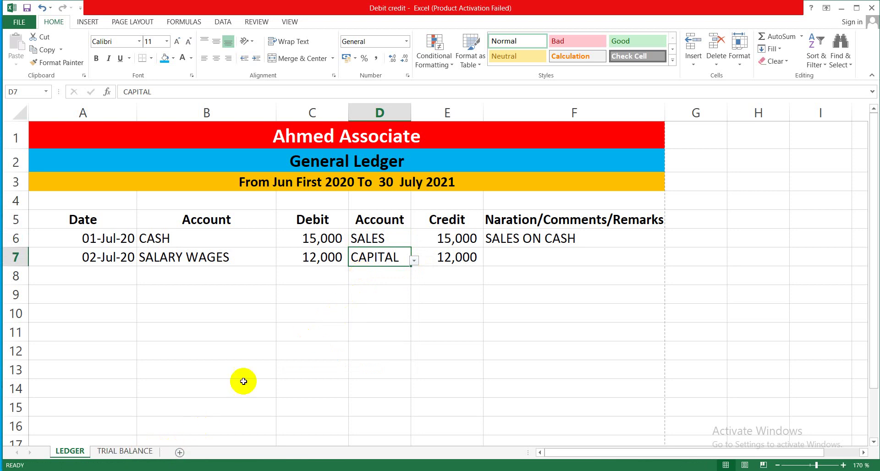
{"action": "left_click", "coordinate": [232, 258]}
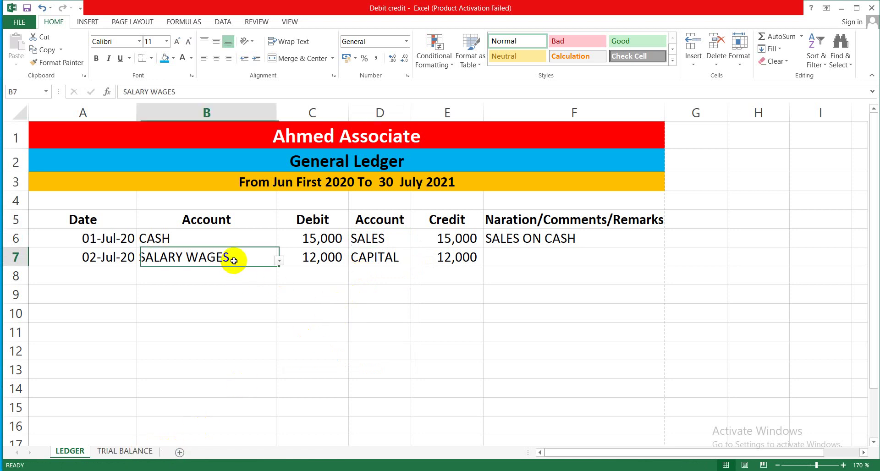
{"action": "left_click", "coordinate": [280, 261]}
{"action": "left_click", "coordinate": [279, 261]}
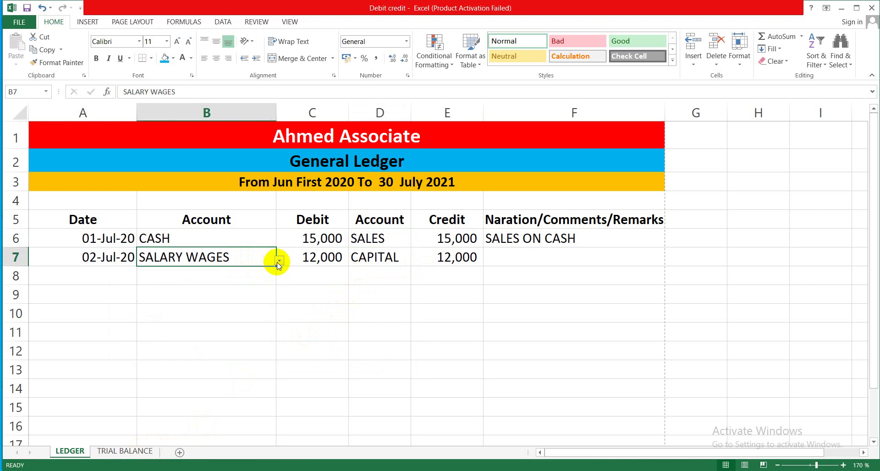
{"action": "left_click", "coordinate": [238, 236]}
{"action": "left_click", "coordinate": [444, 255]}
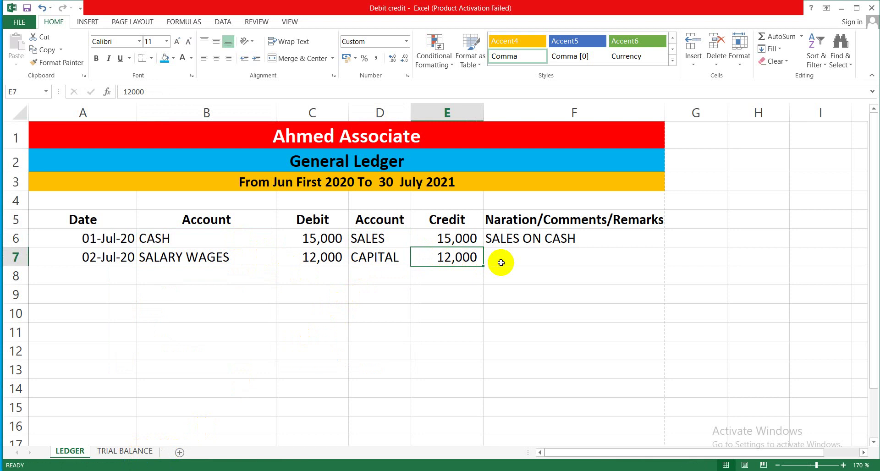
Enter the remark SALARY PAID TO MANAGAR in F7 for the salary transaction.
{"action": "left_click", "coordinate": [517, 255]}
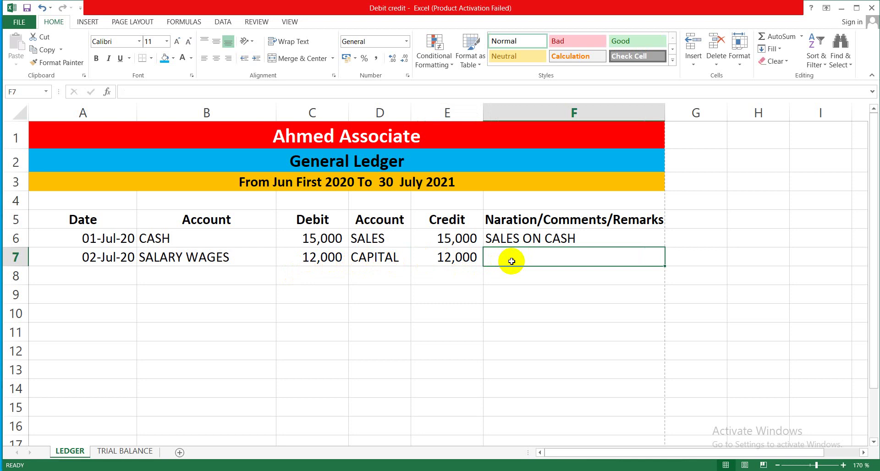
{"action": "type", "text": "SALARY"}
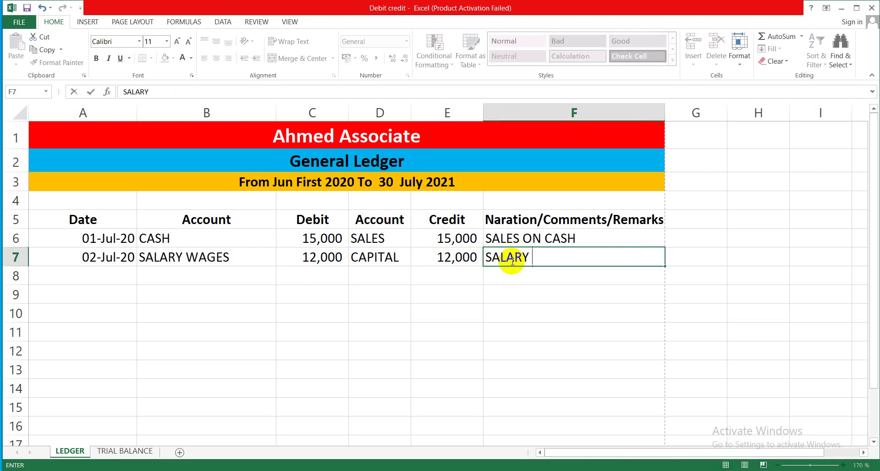
{"action": "type", "text": " PAID TO"}
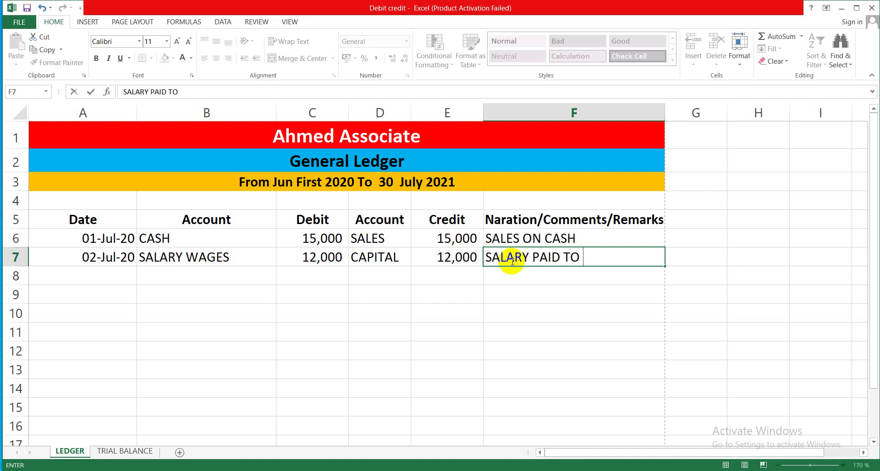
{"action": "type", "text": " MANAGAR"}
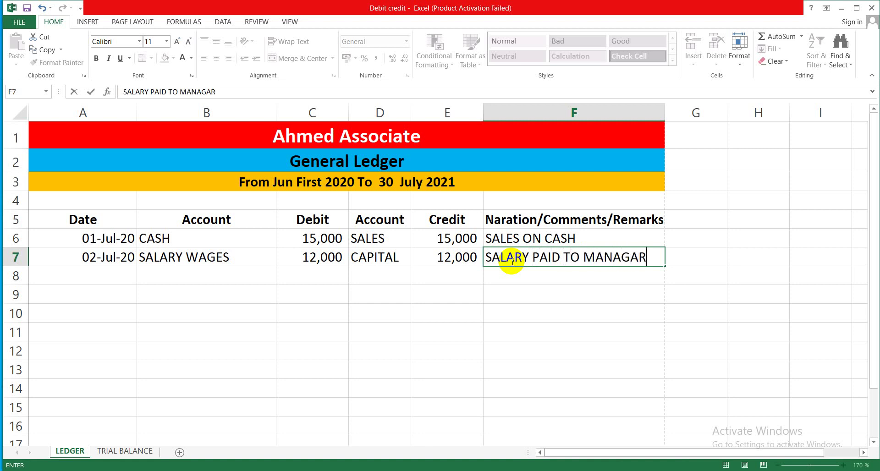
{"action": "left_click", "coordinate": [500, 257]}
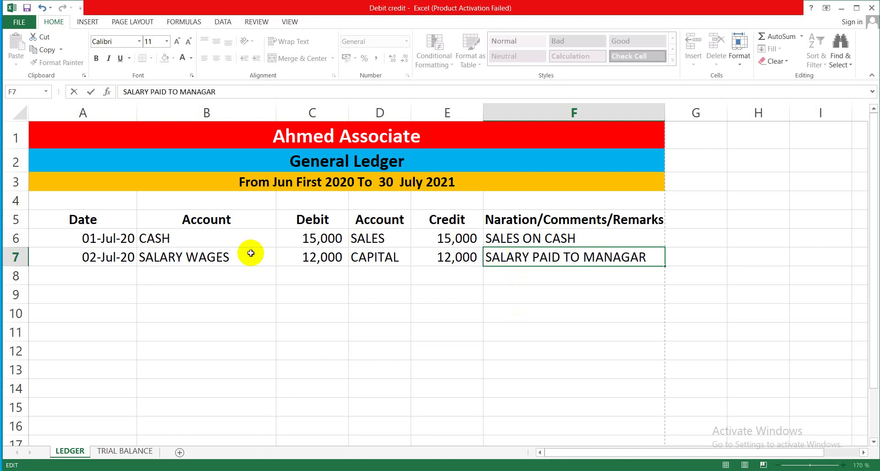
Enter the date 03 JULY 2020 in A8 for the third transaction.
{"action": "left_click", "coordinate": [111, 276]}
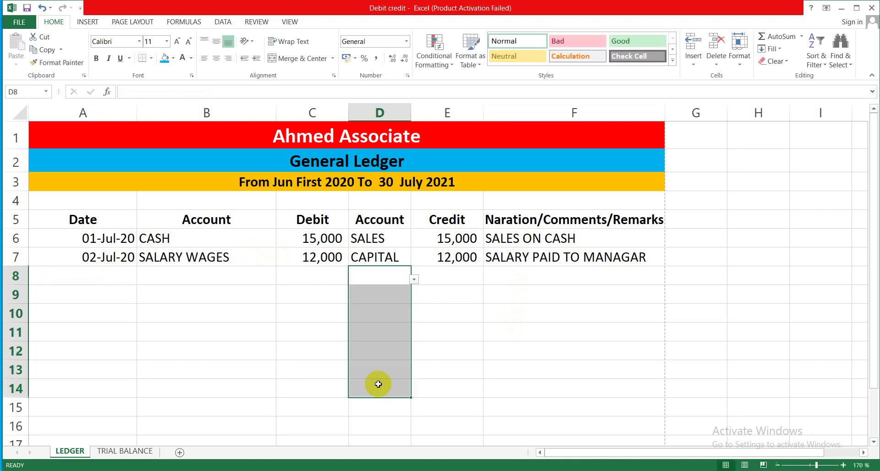
{"action": "left_click", "coordinate": [101, 272]}
{"action": "type", "text": "03 "}
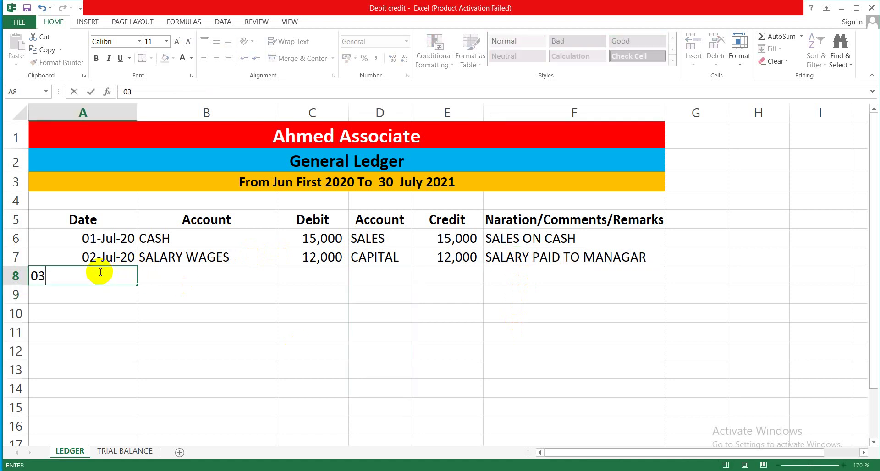
{"action": "type", "text": "JULY 2020"}
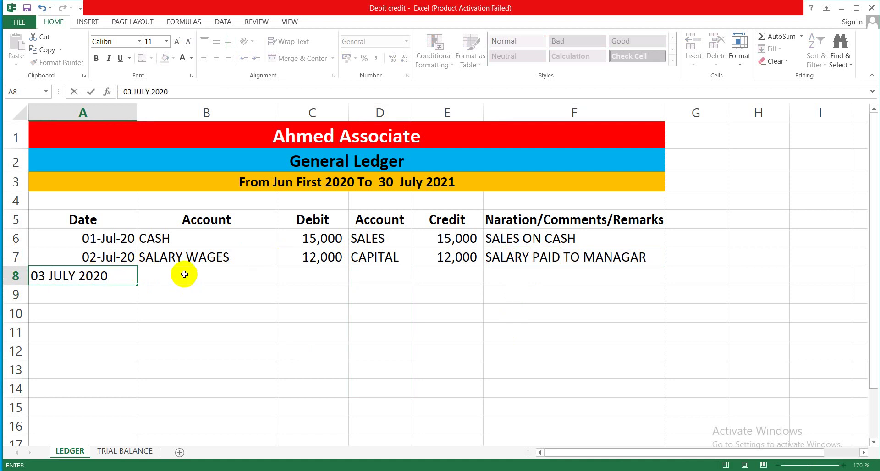
Enter CASH as the debit account in B8 and a debit amount of 20000 in C8.
{"action": "left_click", "coordinate": [184, 274]}
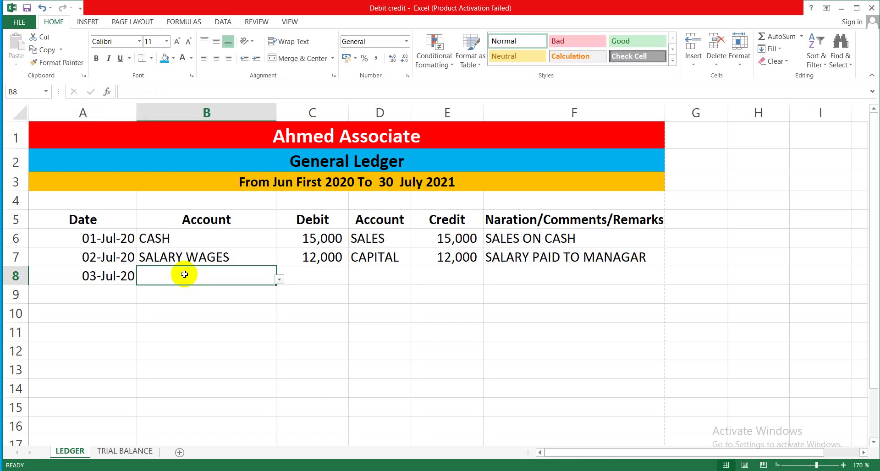
{"action": "right_click", "coordinate": [184, 275]}
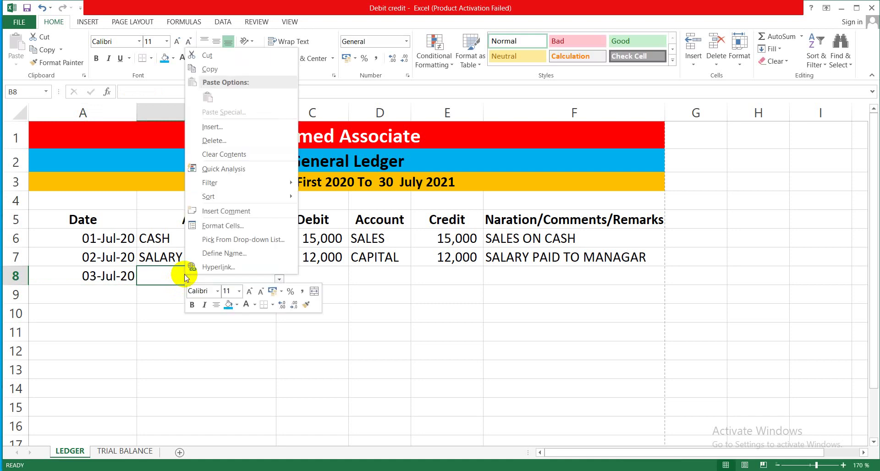
{"action": "key", "text": "Escape"}
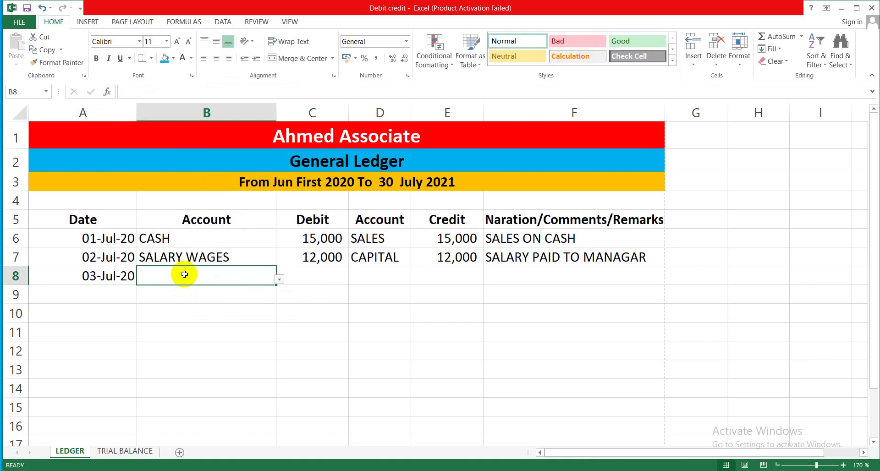
{"action": "type", "text": "CASG"}
{"action": "key", "text": "BackSpace"}
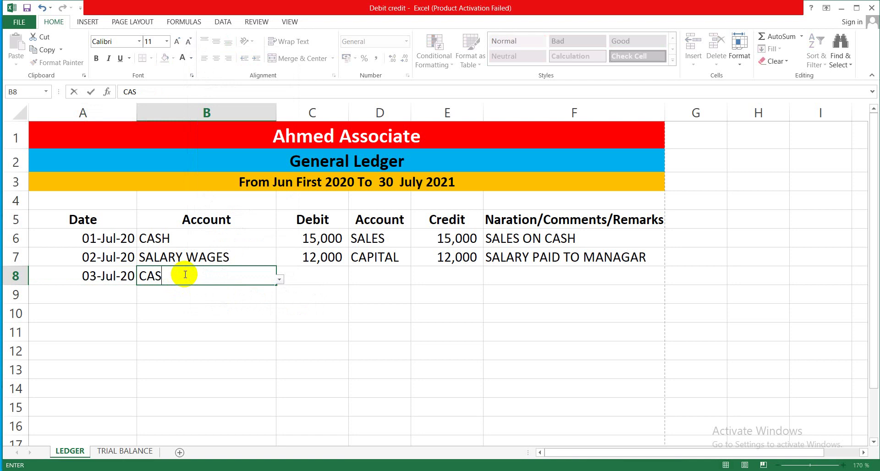
{"action": "type", "text": "H"}
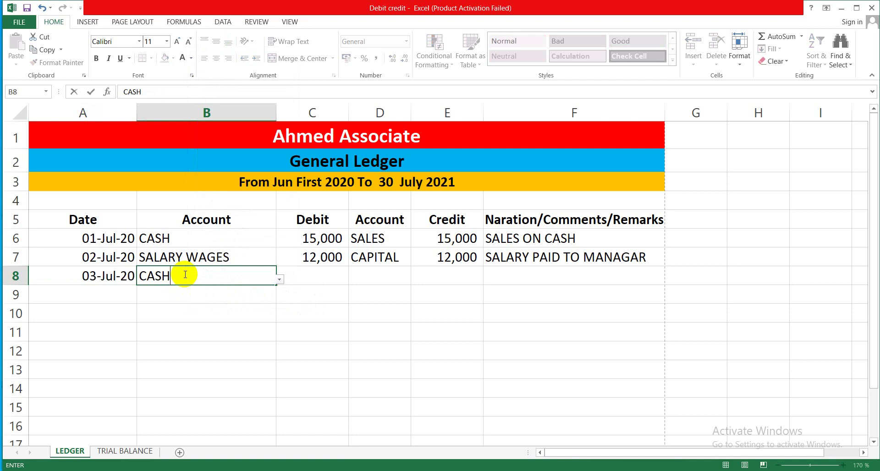
{"action": "left_click", "coordinate": [309, 274]}
{"action": "type", "text": "20000"}
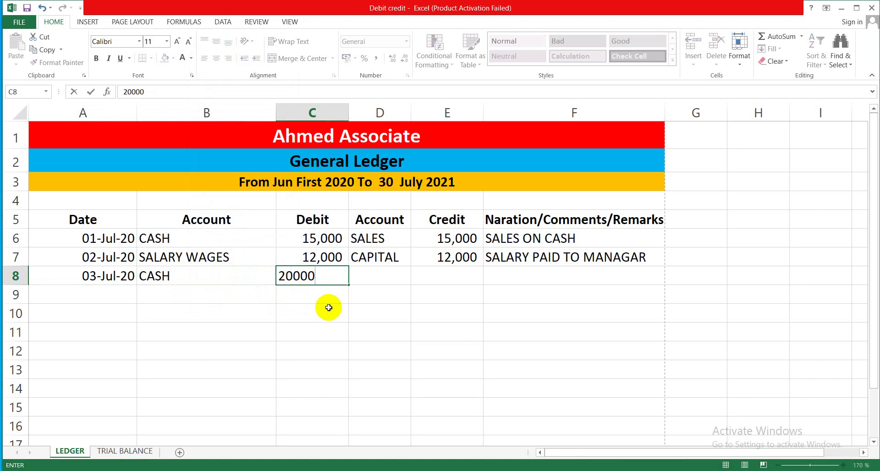
{"action": "left_click", "coordinate": [329, 308]}
Select CASH from the account drop-down list in B8.
{"action": "right_click", "coordinate": [260, 273]}
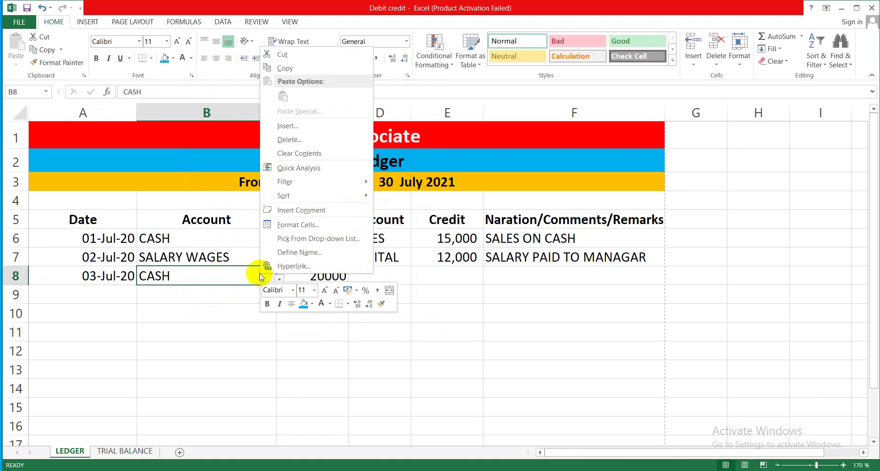
{"action": "key", "text": "Escape"}
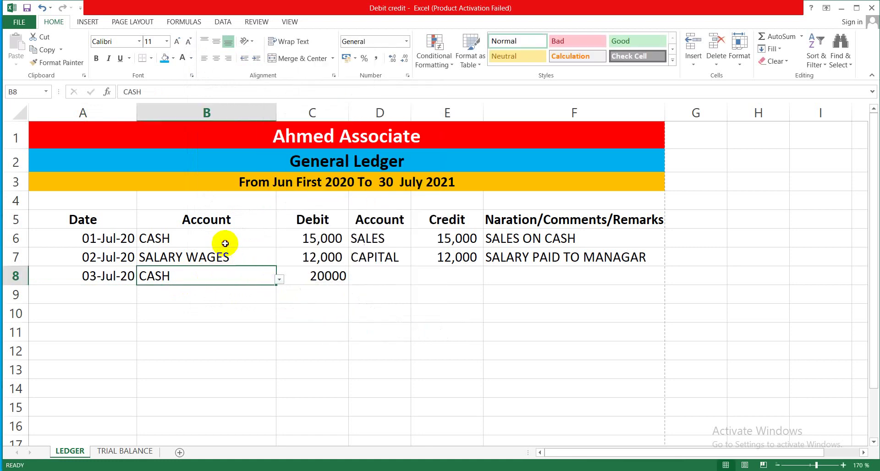
{"action": "left_click", "coordinate": [279, 279]}
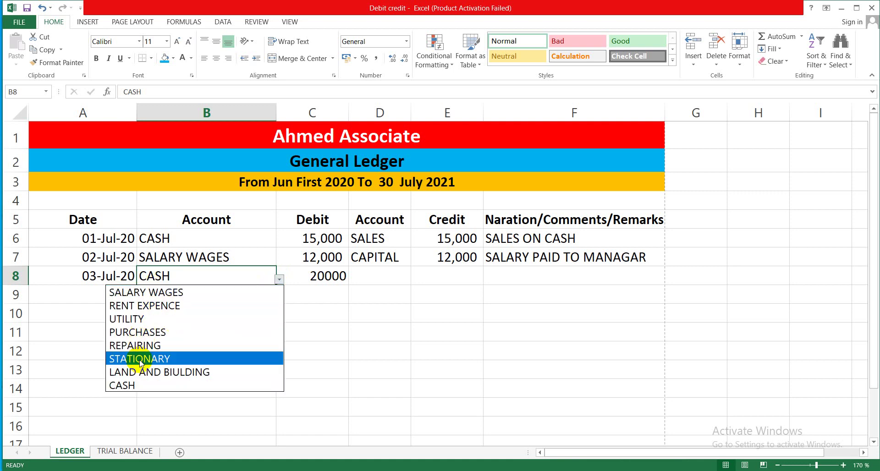
{"action": "left_click", "coordinate": [136, 385]}
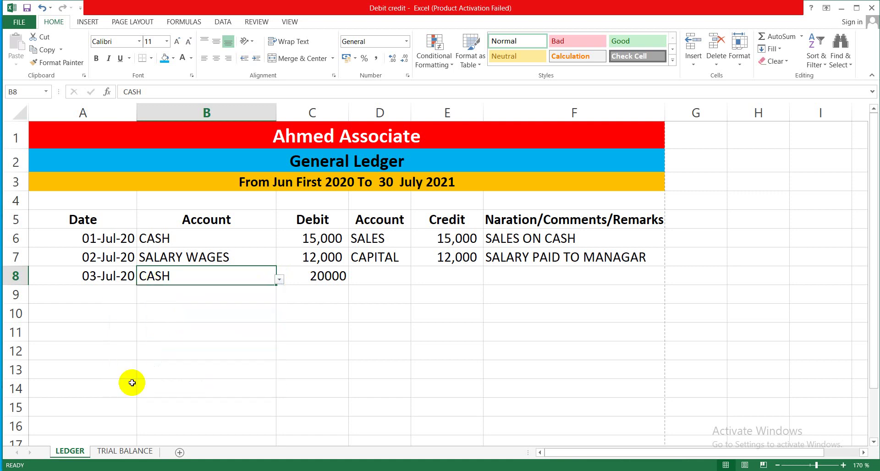
Try to shorten the account in B8 to CAS, which is not in the list, and cancel the entry.
{"action": "double_click", "coordinate": [177, 276]}
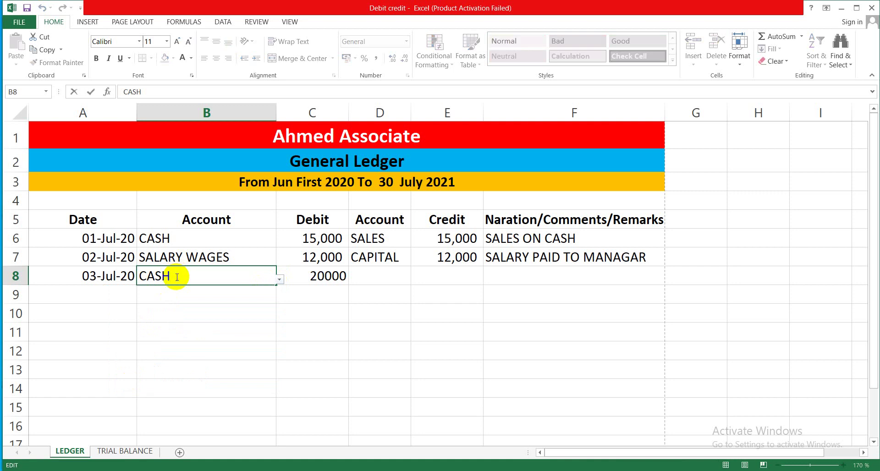
{"action": "key", "text": "BackSpace"}
{"action": "left_click", "coordinate": [177, 304]}
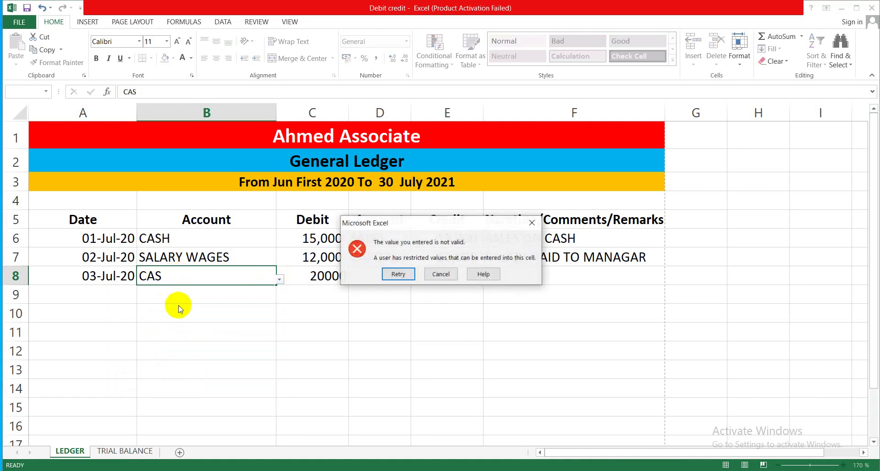
{"action": "left_click", "coordinate": [282, 276]}
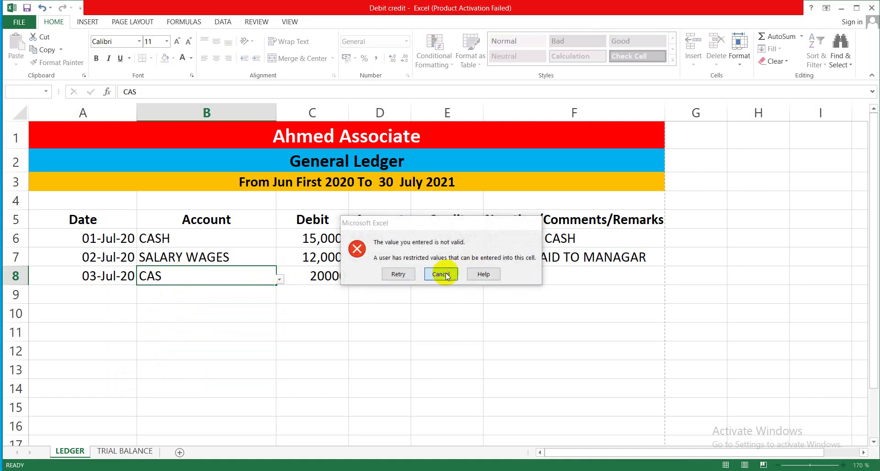
{"action": "left_click", "coordinate": [441, 274]}
{"action": "left_click", "coordinate": [281, 285]}
Reselect CASH from the account drop-down list in B8.
{"action": "left_click", "coordinate": [271, 275]}
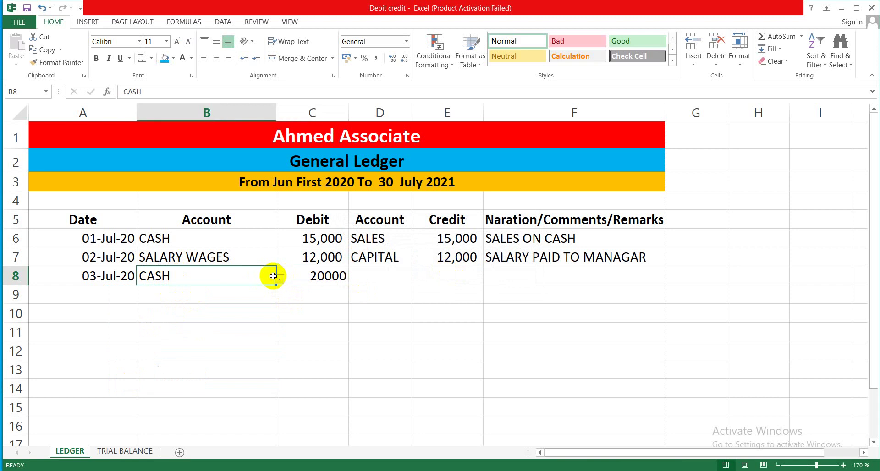
{"action": "left_click", "coordinate": [280, 281]}
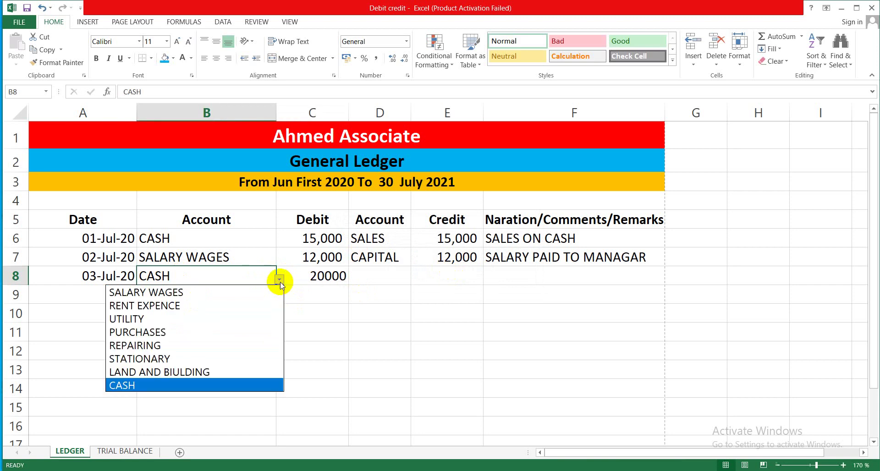
{"action": "left_click", "coordinate": [141, 387]}
Try to enter CAPITAL as the credit account in D8 and cancel the entry.
{"action": "left_click", "coordinate": [383, 274]}
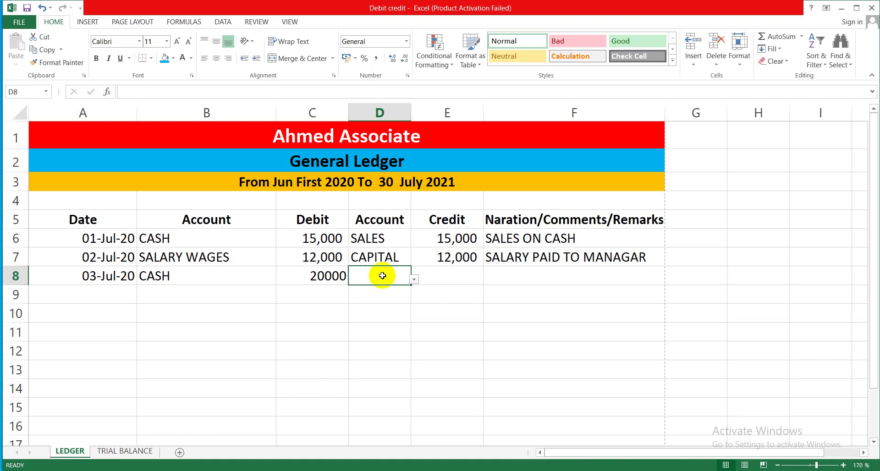
{"action": "type", "text": "CA"}
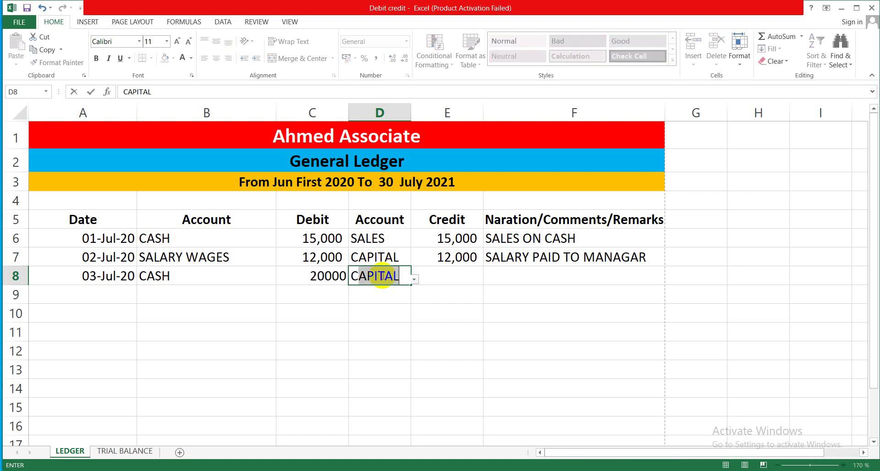
{"action": "left_click", "coordinate": [450, 273]}
{"action": "left_click", "coordinate": [400, 274]}
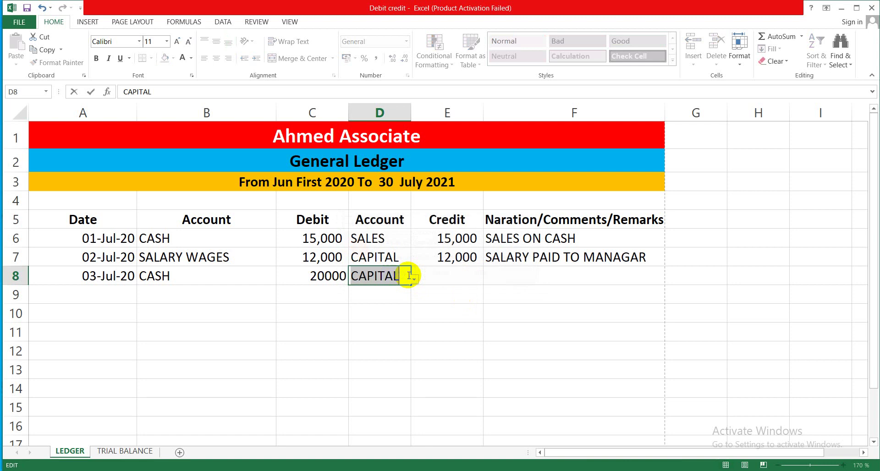
{"action": "left_click", "coordinate": [400, 305]}
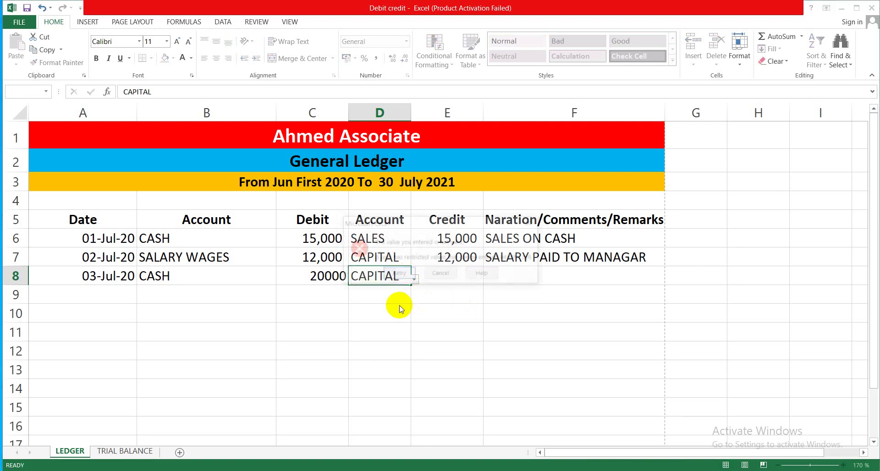
{"action": "left_click", "coordinate": [440, 274]}
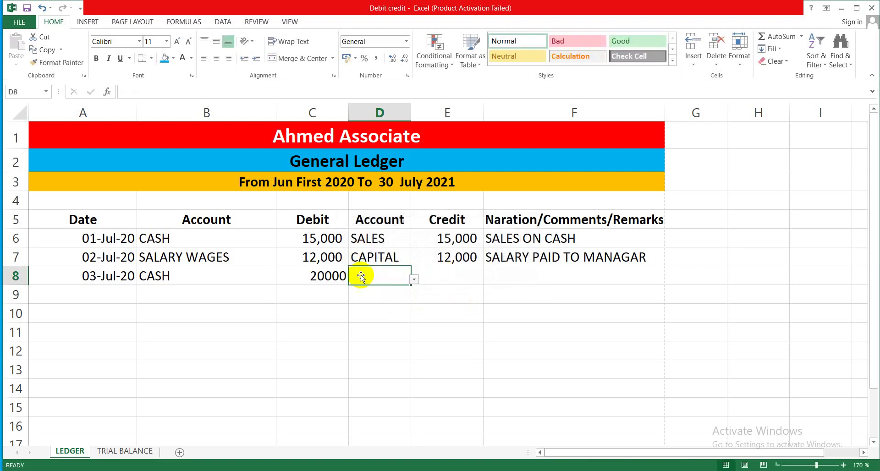
Set the credit accounts to SALES in D8 and CASH in D7, and check the balances on the TRIAL BALANCE sheet.
{"action": "left_click", "coordinate": [328, 276]}
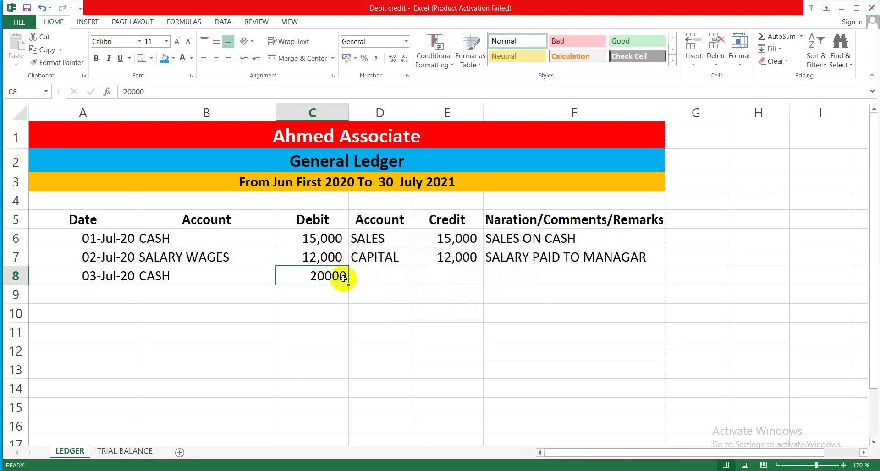
{"action": "left_click", "coordinate": [375, 279]}
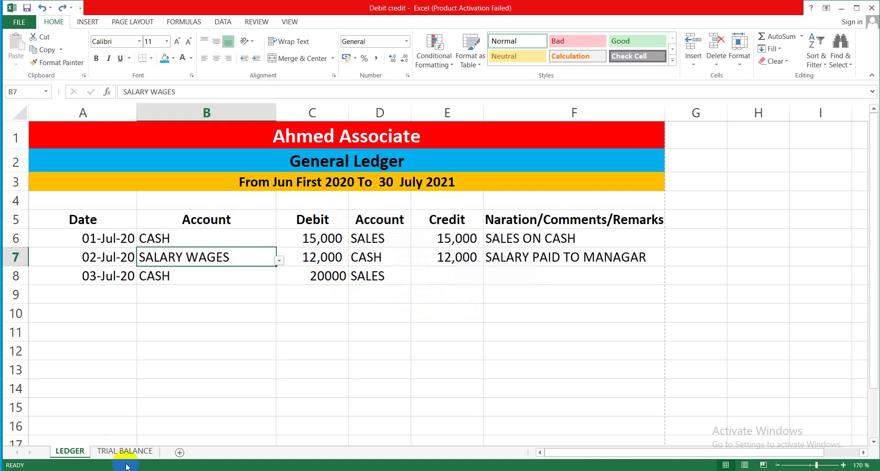
{"action": "left_click", "coordinate": [105, 452]}
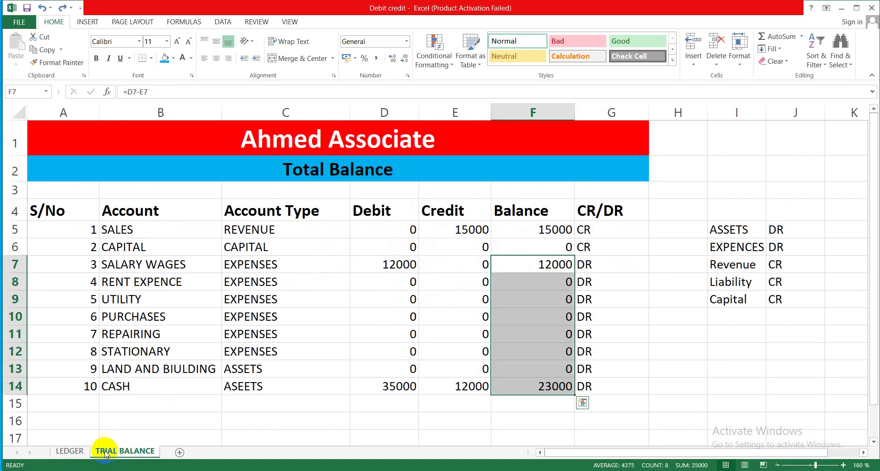
{"action": "left_click", "coordinate": [70, 452]}
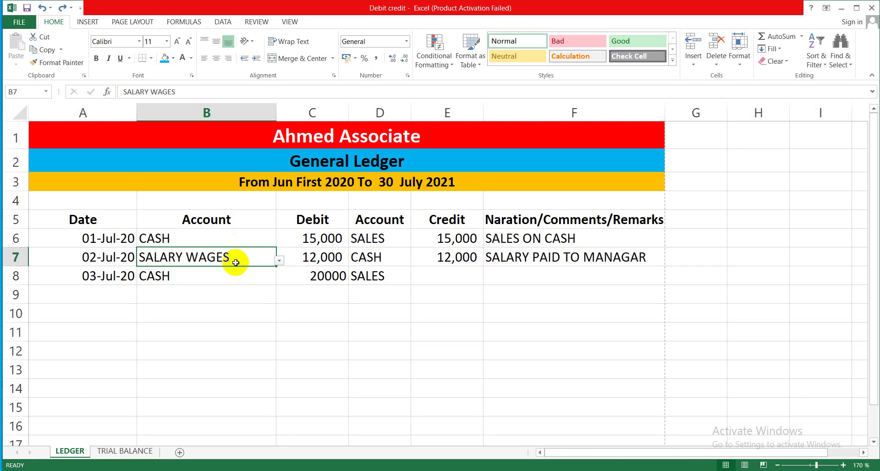
Change the 02-Jul-20 entry's debit side to the CASH account in B7 with an amount of 20000 in C7.
{"action": "type", "text": "CASH"}
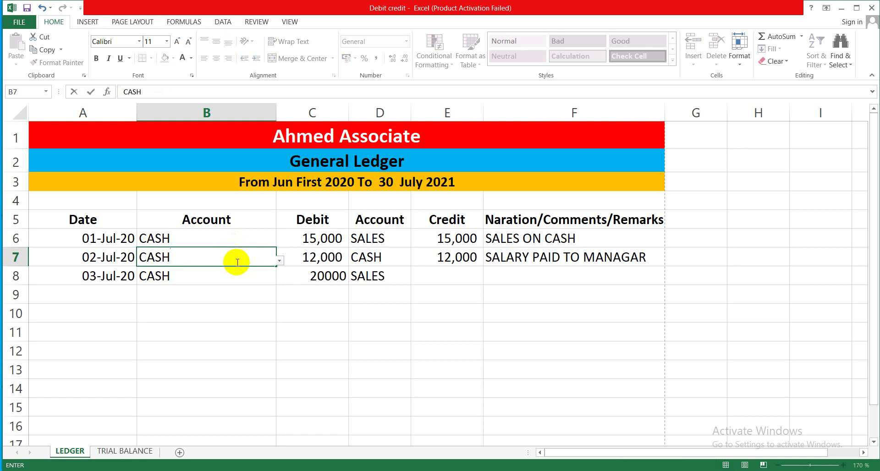
{"action": "left_click", "coordinate": [244, 308]}
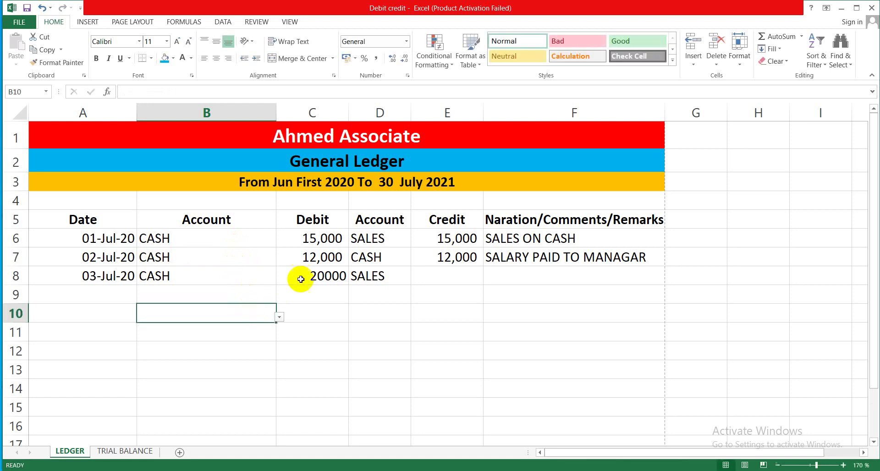
{"action": "left_click", "coordinate": [314, 257]}
{"action": "type", "text": "2000"}
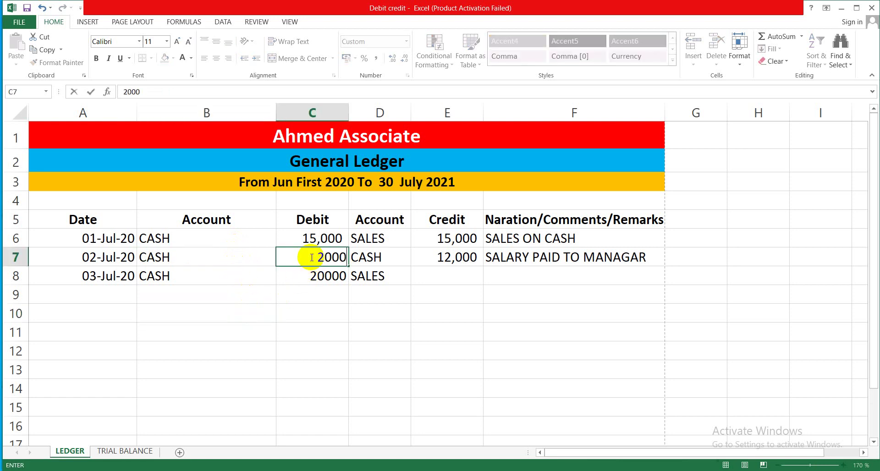
{"action": "type", "text": "0"}
{"action": "left_click", "coordinate": [368, 296]}
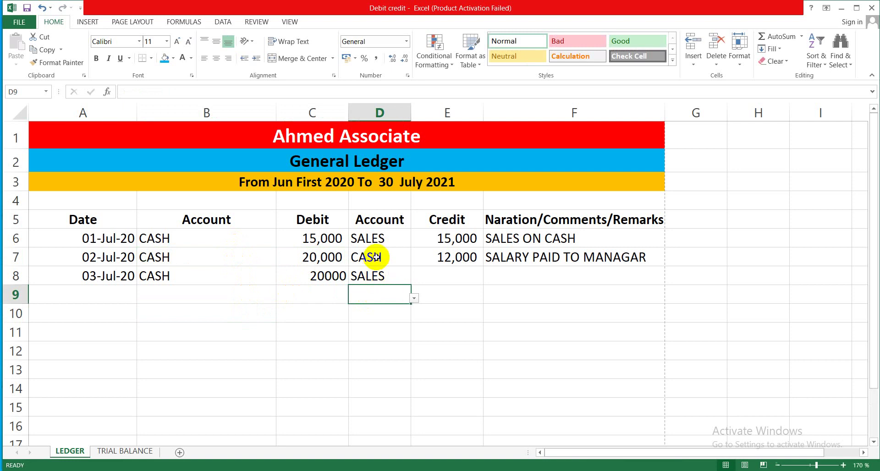
Choose CAPITAL as the credit account in D7 and set its credit amount in E7 to 20000.
{"action": "left_click", "coordinate": [376, 257]}
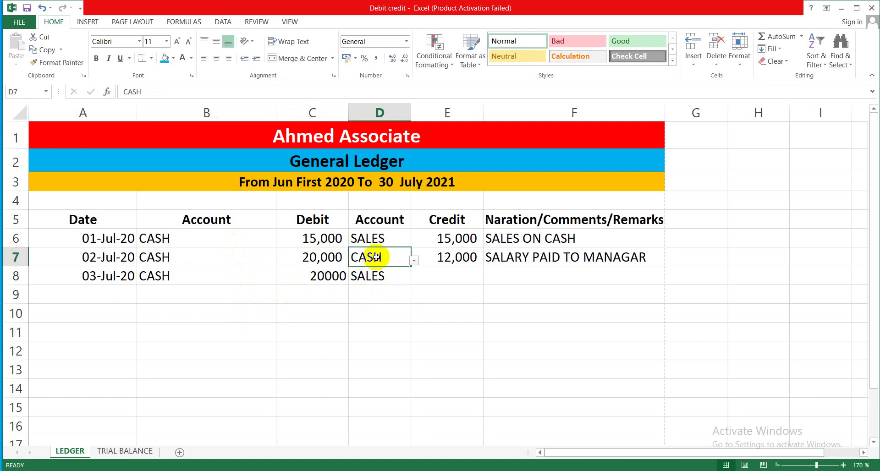
{"action": "left_click", "coordinate": [414, 260]}
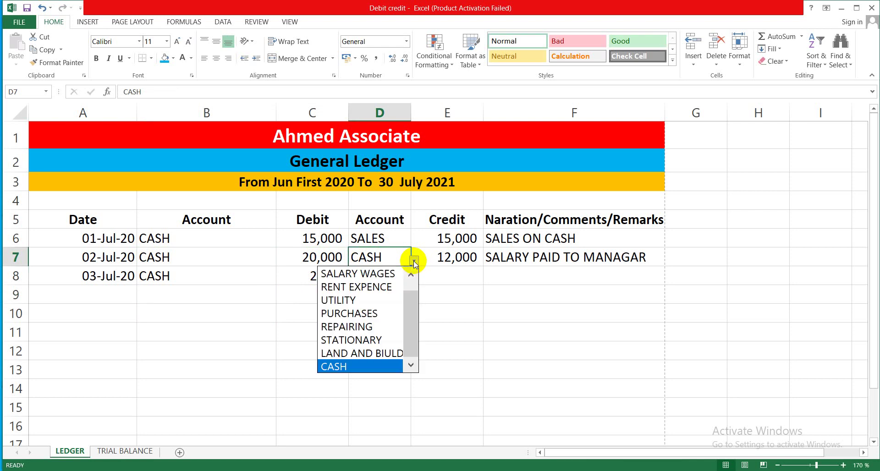
{"action": "left_click", "coordinate": [403, 260]}
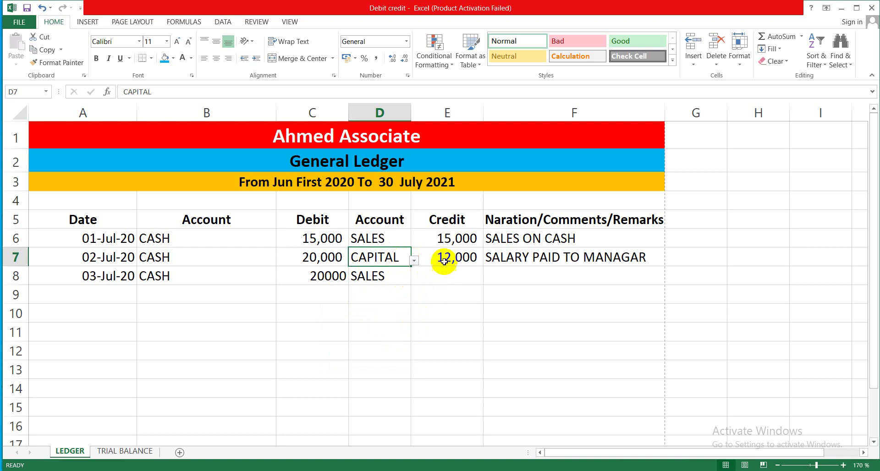
{"action": "left_click", "coordinate": [444, 259]}
{"action": "type", "text": "2"}
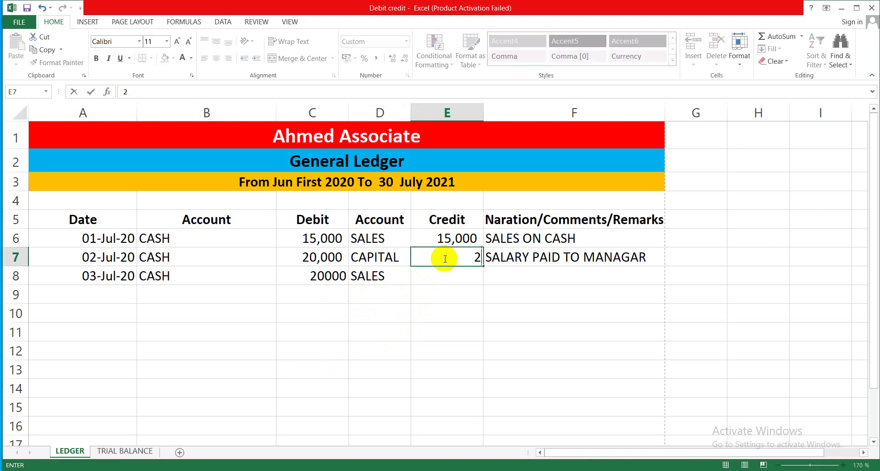
{"action": "type", "text": "0000"}
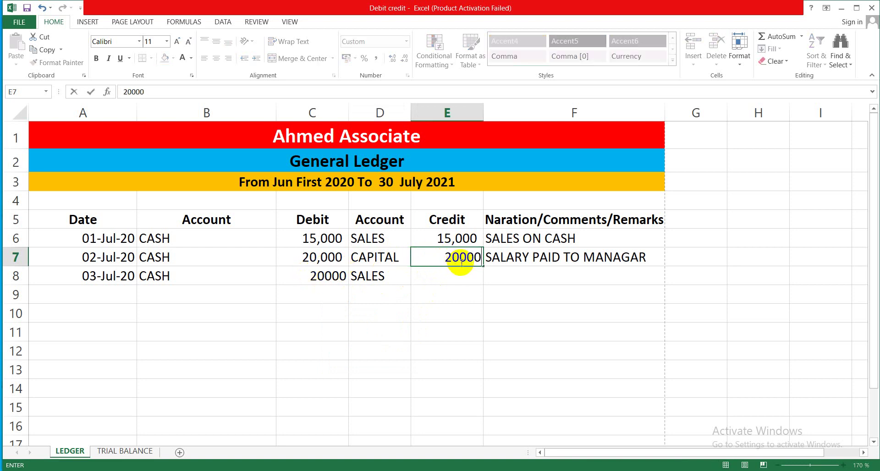
{"action": "left_click", "coordinate": [466, 287]}
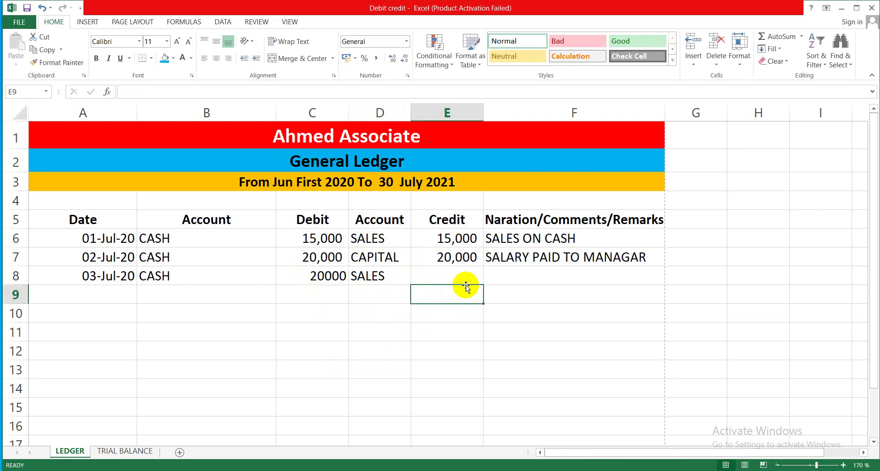
Replace the narration of the 02-Jul-20 entry in F7 with INVESTED BY OWNER.
{"action": "left_click", "coordinate": [511, 257]}
{"action": "type", "text": "I"}
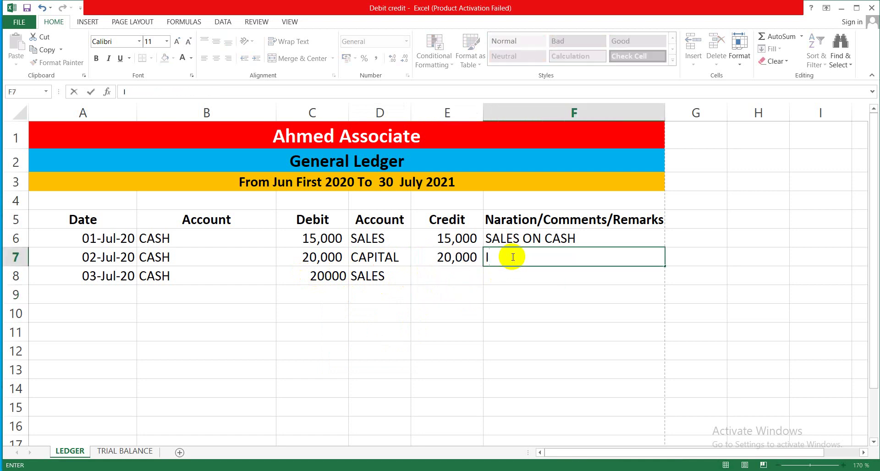
{"action": "type", "text": "NVESTES"}
{"action": "key", "text": "BackSpace"}
{"action": "type", "text": "D BY"}
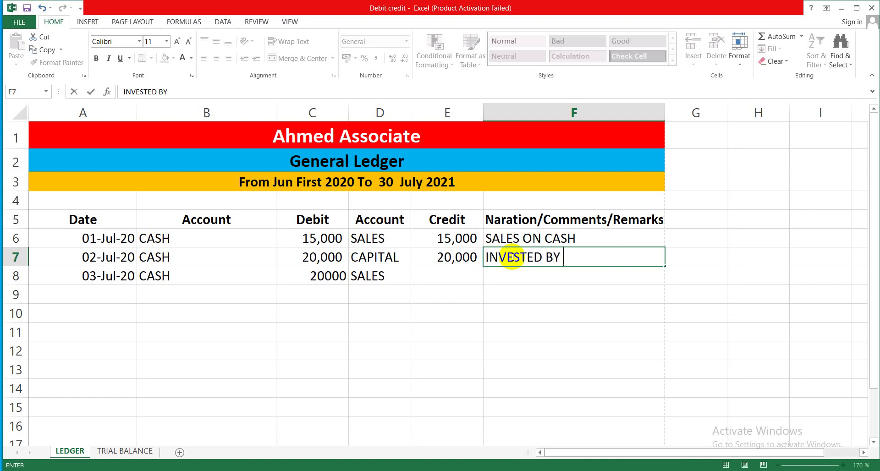
{"action": "type", "text": " OWNER"}
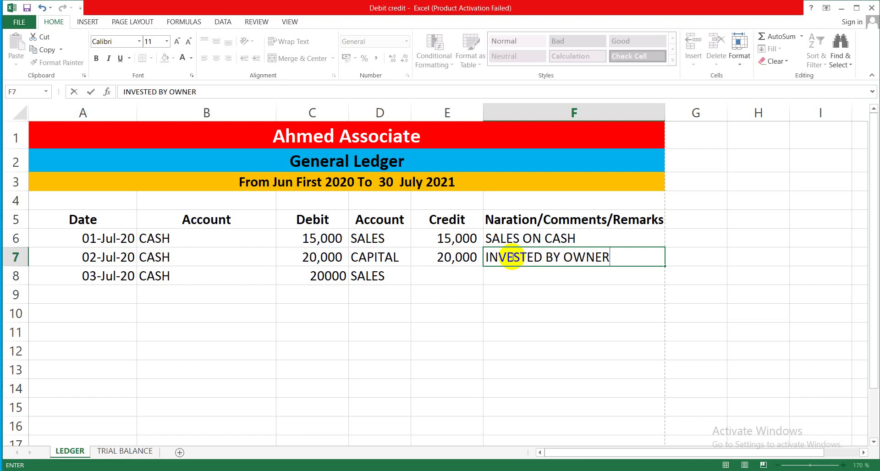
{"action": "left_click", "coordinate": [508, 332]}
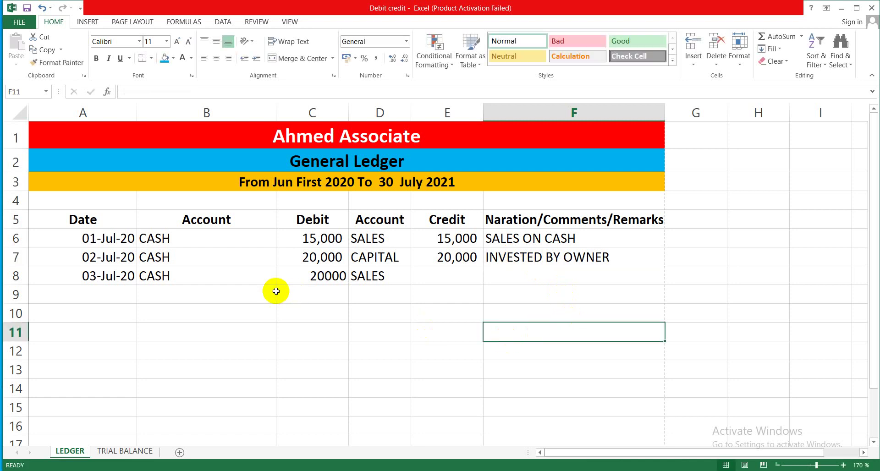
Choose SALARY WAGES as the debit account in B8 and set the debit amount in C8 to 12000.
{"action": "left_click", "coordinate": [207, 274]}
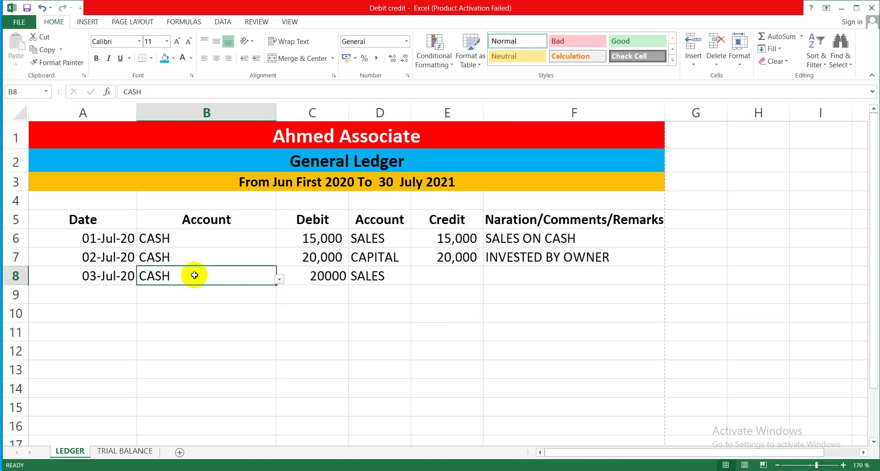
{"action": "left_click", "coordinate": [278, 279]}
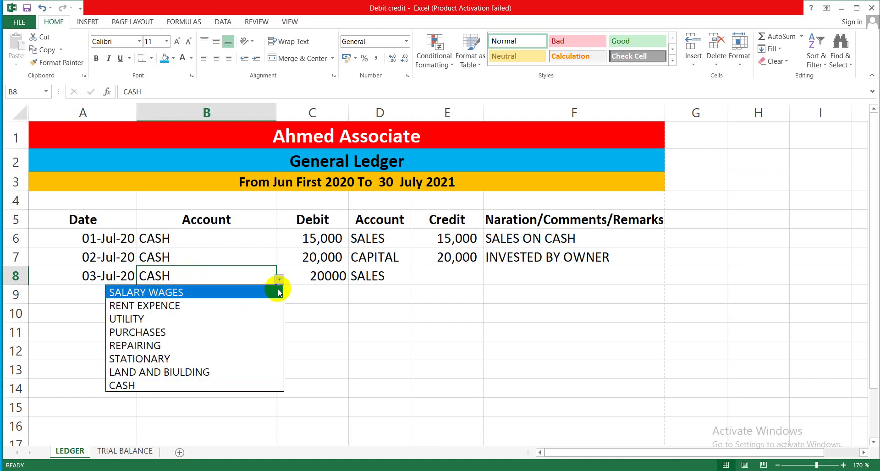
{"action": "left_click", "coordinate": [213, 292]}
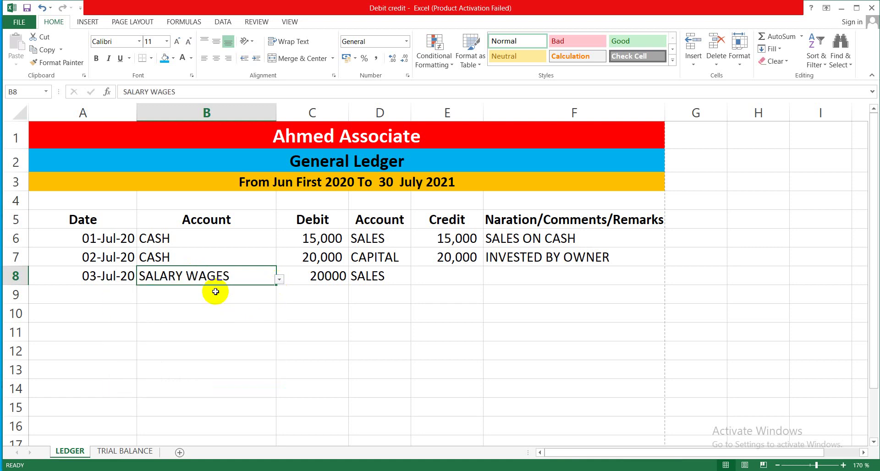
{"action": "left_click", "coordinate": [308, 275]}
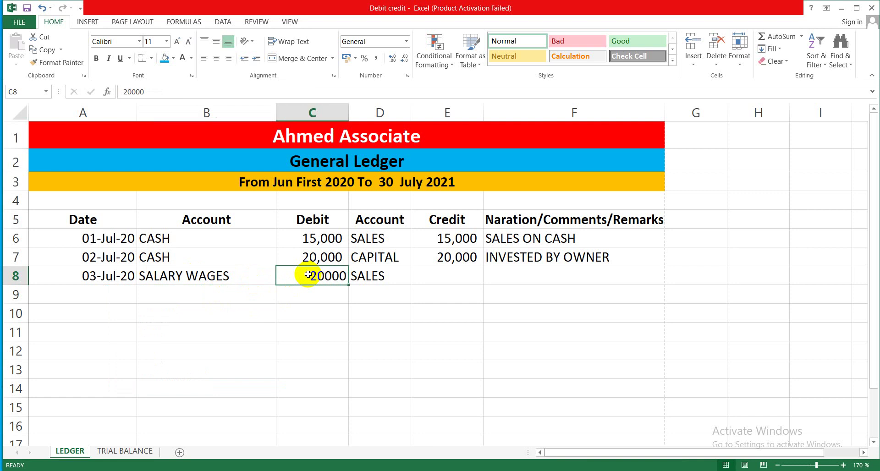
{"action": "type", "text": "12000"}
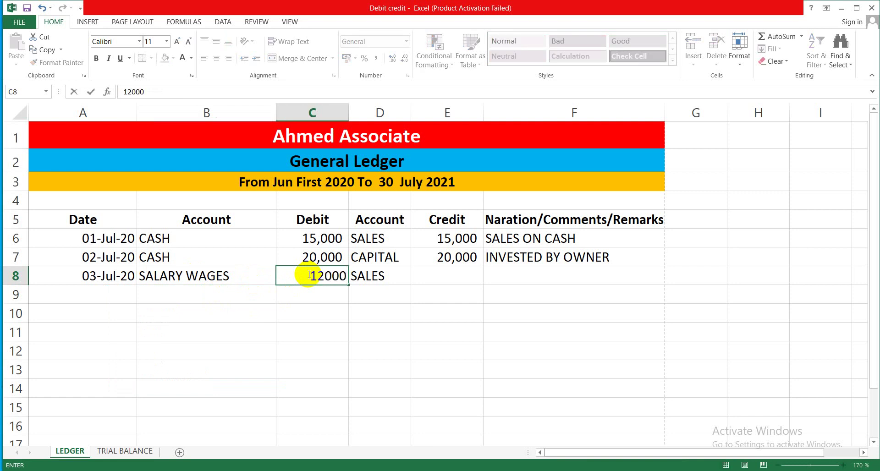
{"action": "left_click", "coordinate": [325, 329]}
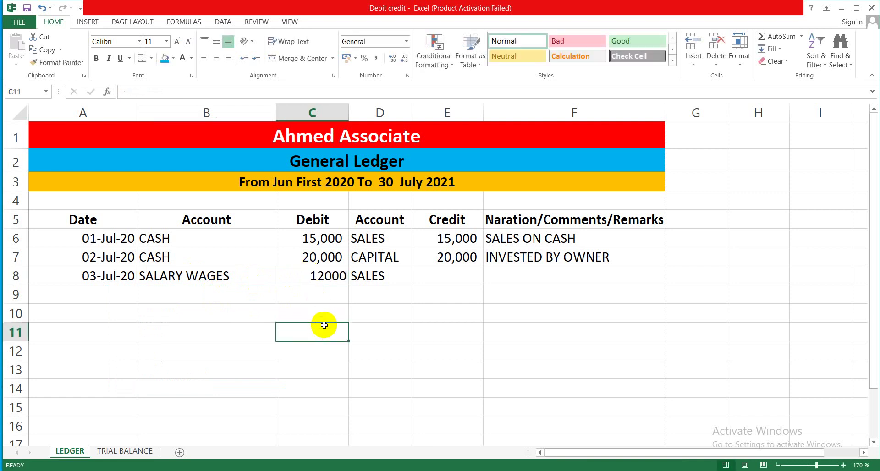
{"action": "left_click", "coordinate": [324, 278]}
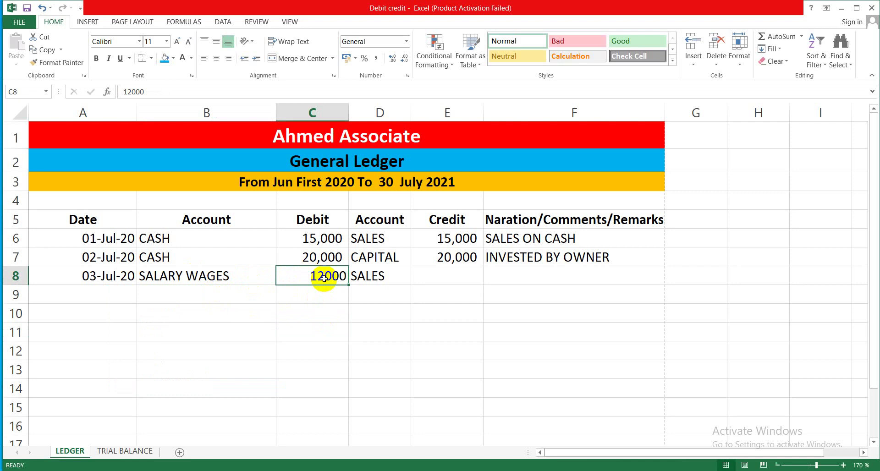
Set the credit account in D8 to CASH and enter a credit amount of 12000 in E8.
{"action": "left_click", "coordinate": [376, 277]}
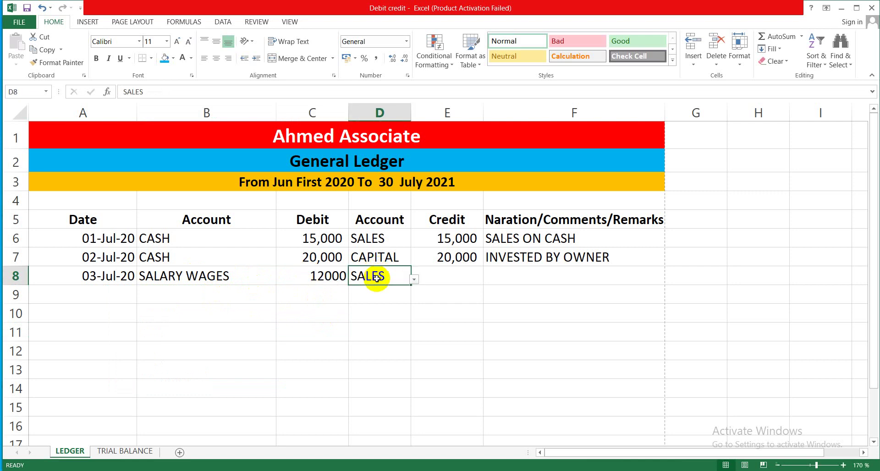
{"action": "type", "text": "CASH"}
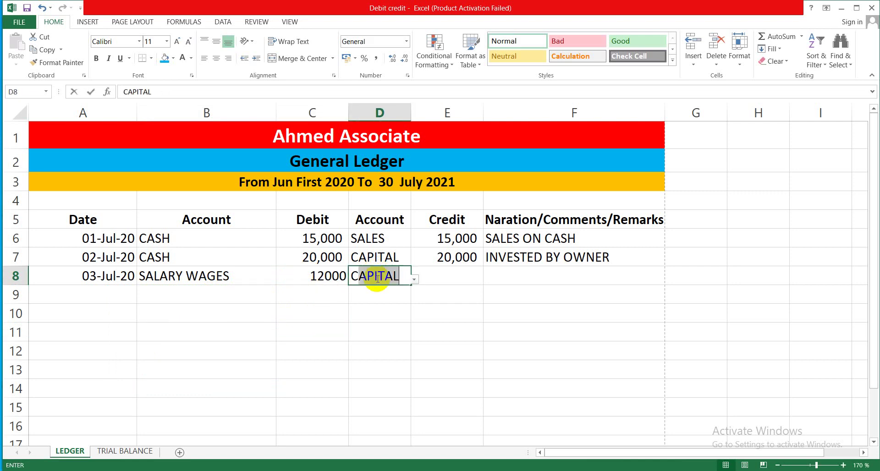
{"action": "left_click", "coordinate": [378, 305]}
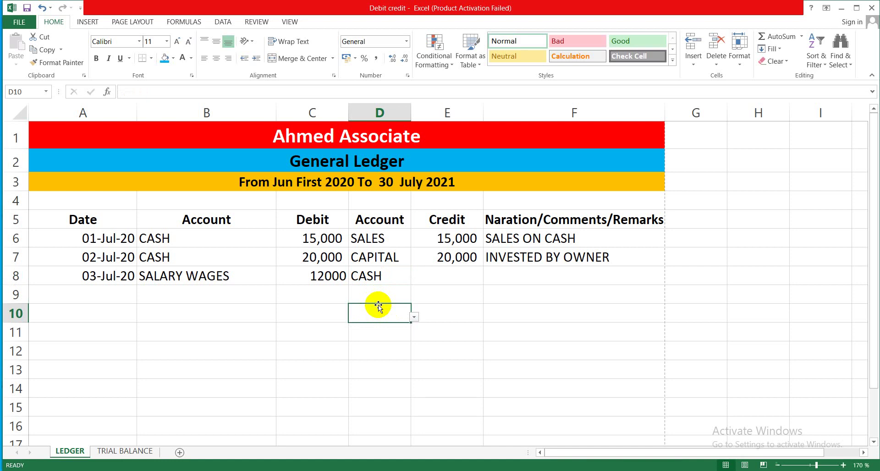
{"action": "left_click", "coordinate": [447, 272]}
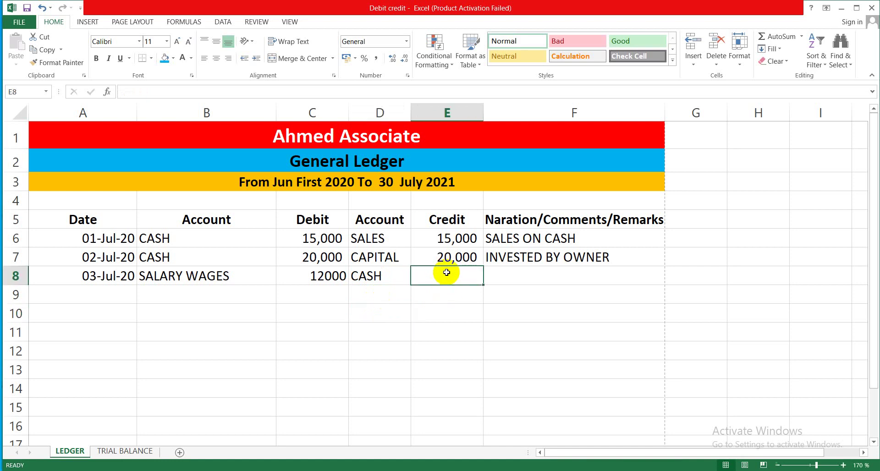
{"action": "type", "text": "12000"}
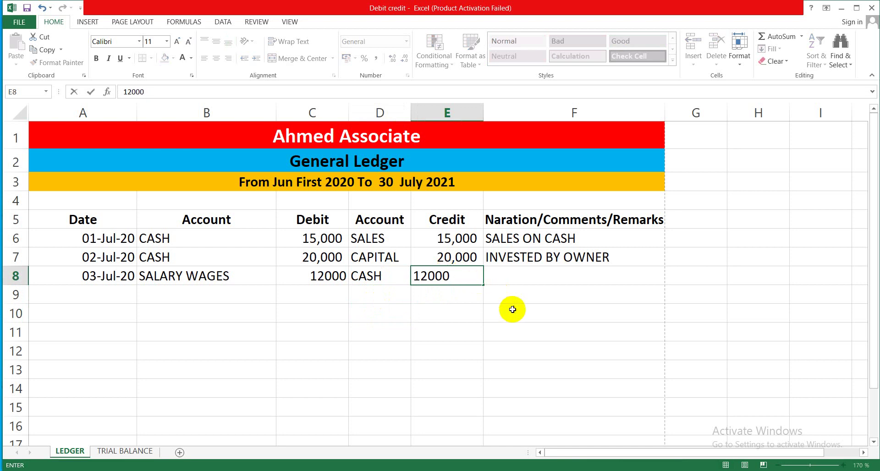
Enter the narration SALARY PAID TO MANAGER in F8 for the 03-Jul-20 entry.
{"action": "left_click", "coordinate": [512, 309]}
{"action": "left_click", "coordinate": [511, 277]}
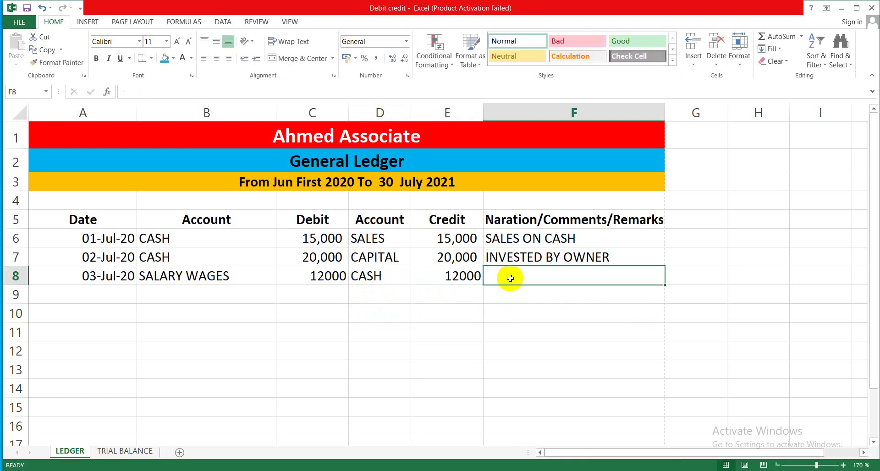
{"action": "type", "text": "SALARY"}
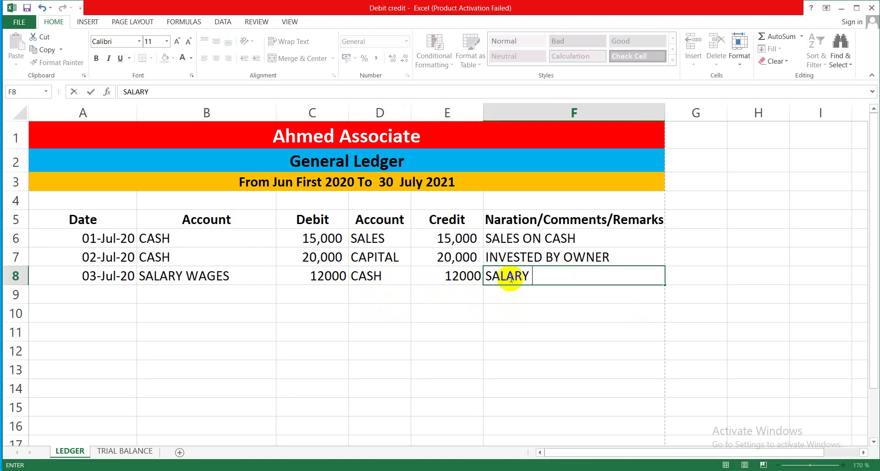
{"action": "type", "text": " PAID TO MANAG"}
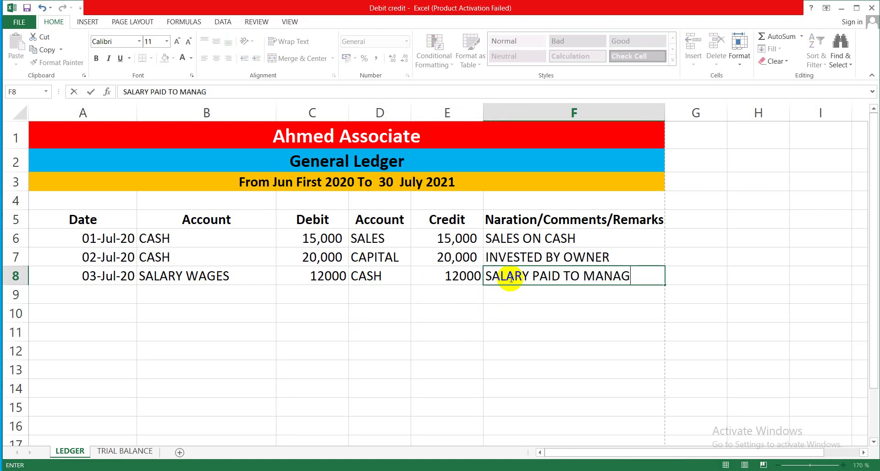
{"action": "type", "text": "ER"}
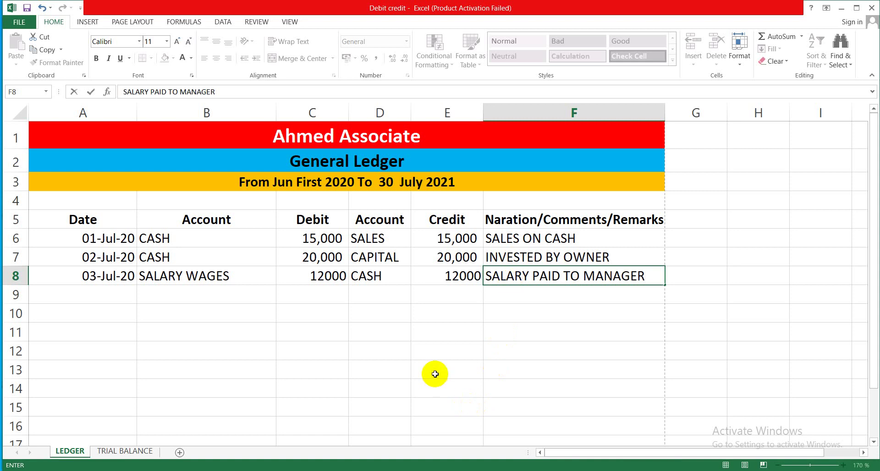
{"action": "left_click", "coordinate": [414, 347]}
{"action": "right_click", "coordinate": [414, 347]}
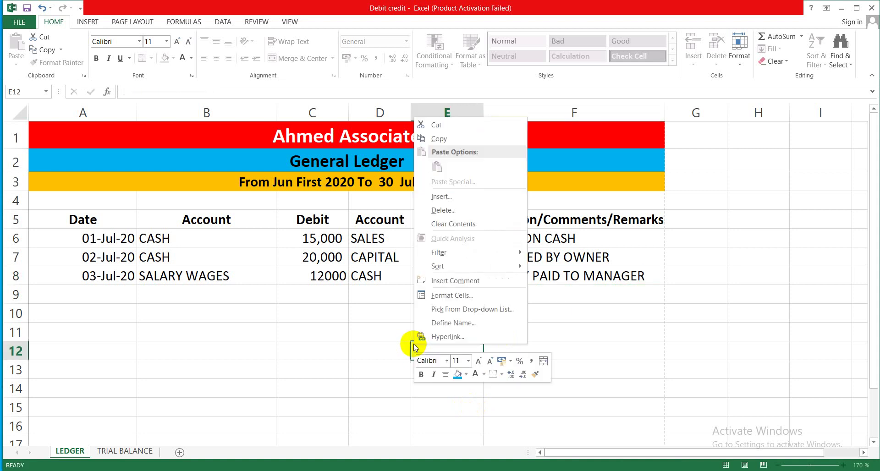
{"action": "left_click", "coordinate": [360, 331]}
{"action": "left_click", "coordinate": [359, 332]}
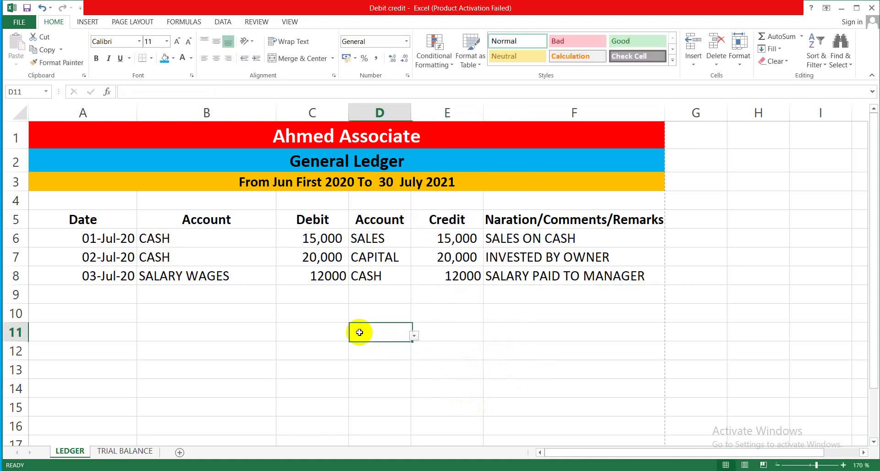
{"action": "left_click", "coordinate": [440, 310]}
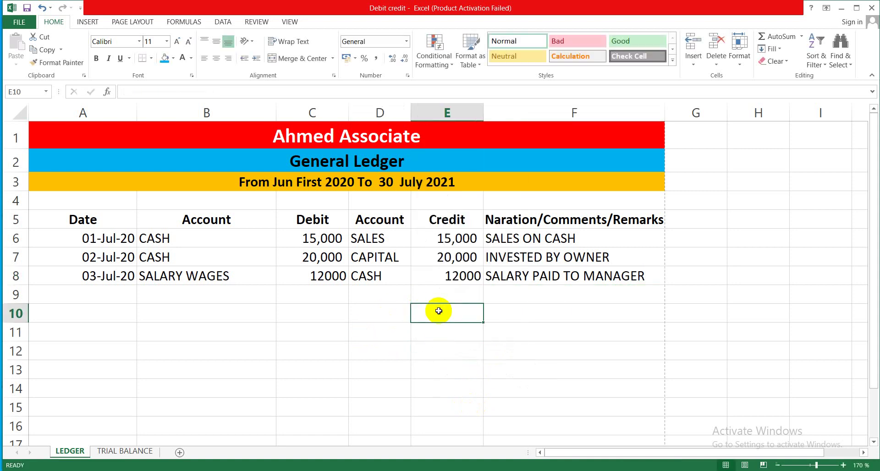
{"action": "left_click", "coordinate": [494, 296]}
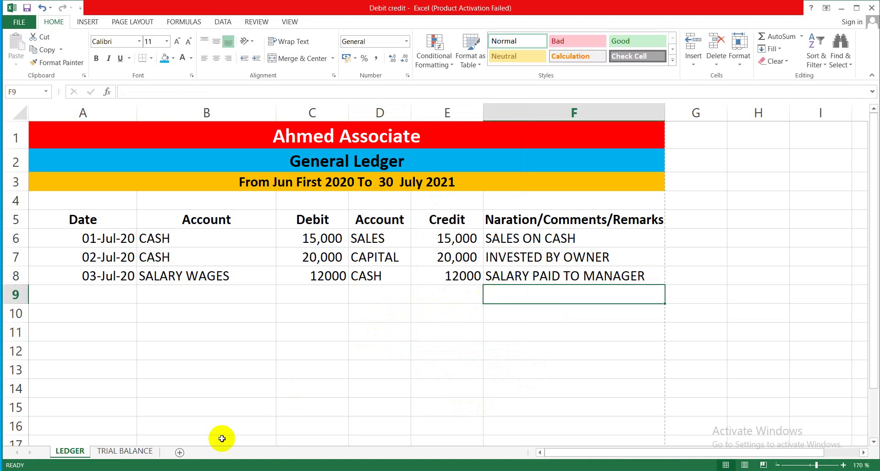
Compare the ledger entries with the debit, credit and balance totals on the TRIAL BALANCE sheet.
{"action": "left_click", "coordinate": [147, 452]}
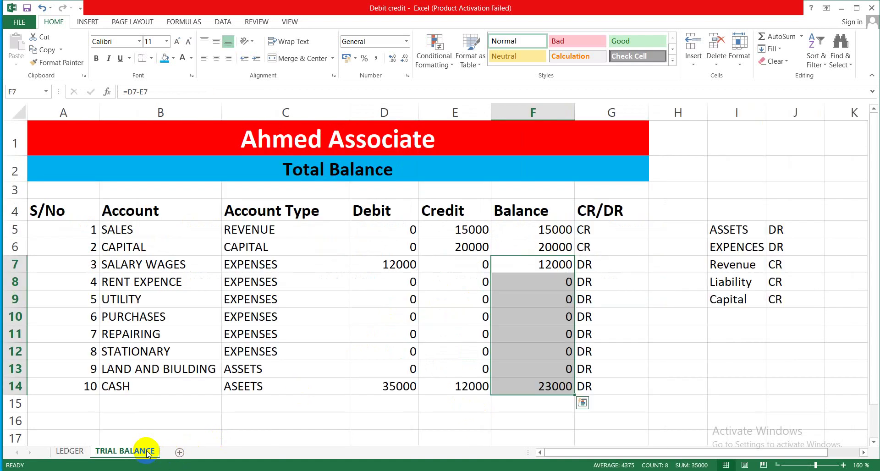
{"action": "left_click", "coordinate": [480, 397]}
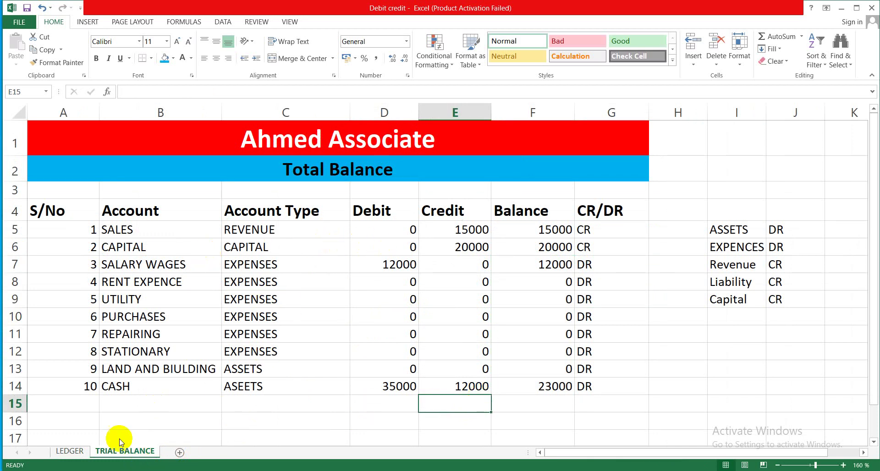
{"action": "left_click", "coordinate": [73, 451]}
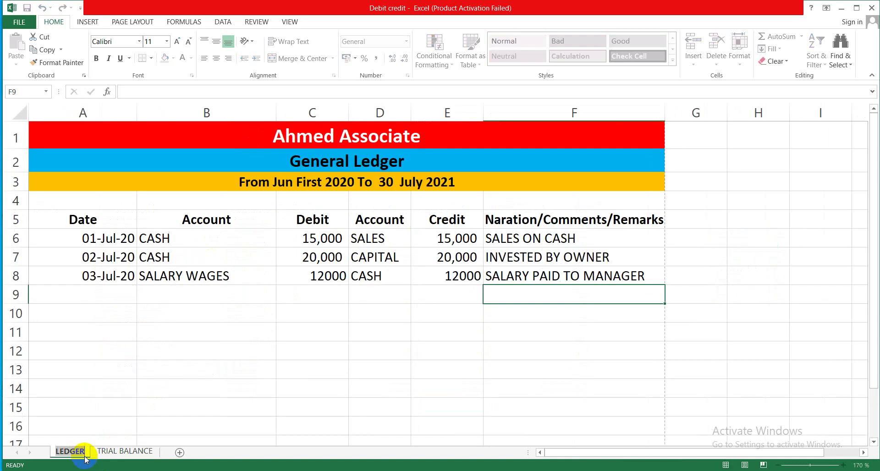
{"action": "left_click", "coordinate": [123, 451]}
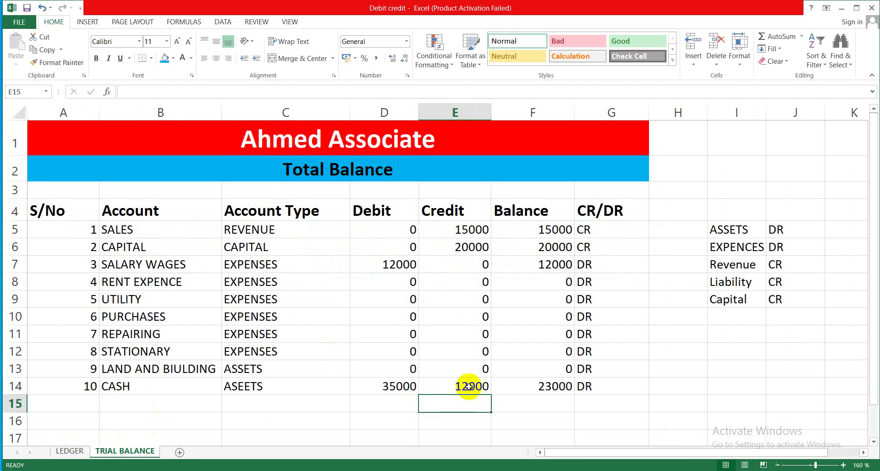
{"action": "left_click", "coordinate": [80, 451]}
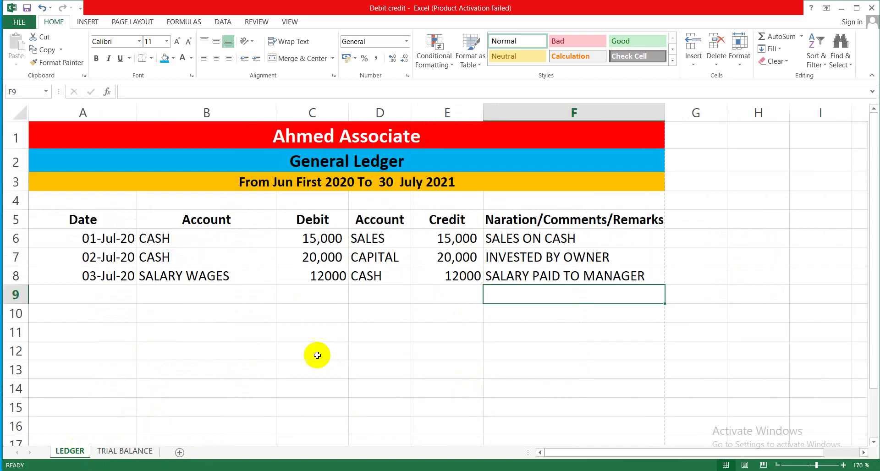
{"action": "left_click", "coordinate": [116, 451]}
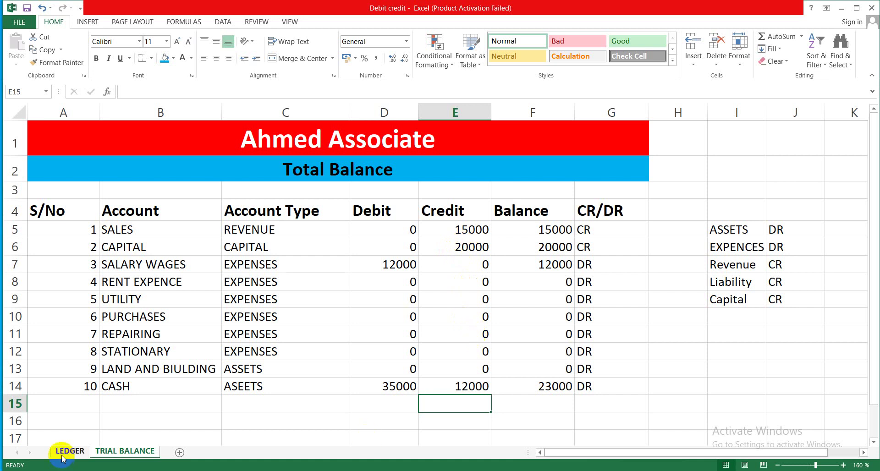
{"action": "left_click", "coordinate": [76, 450]}
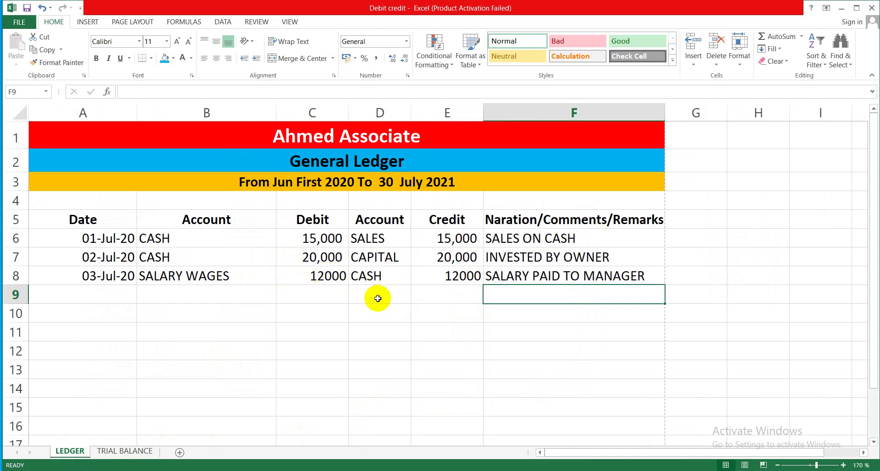
{"action": "left_click", "coordinate": [117, 454]}
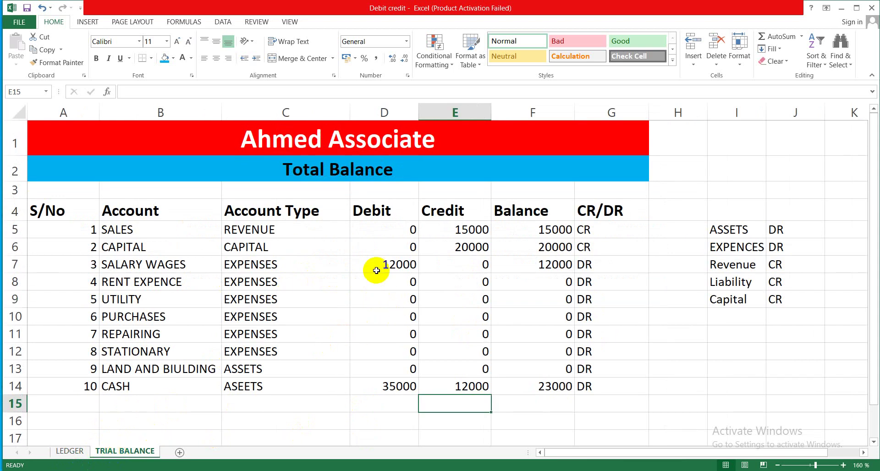
{"action": "left_click", "coordinate": [73, 452]}
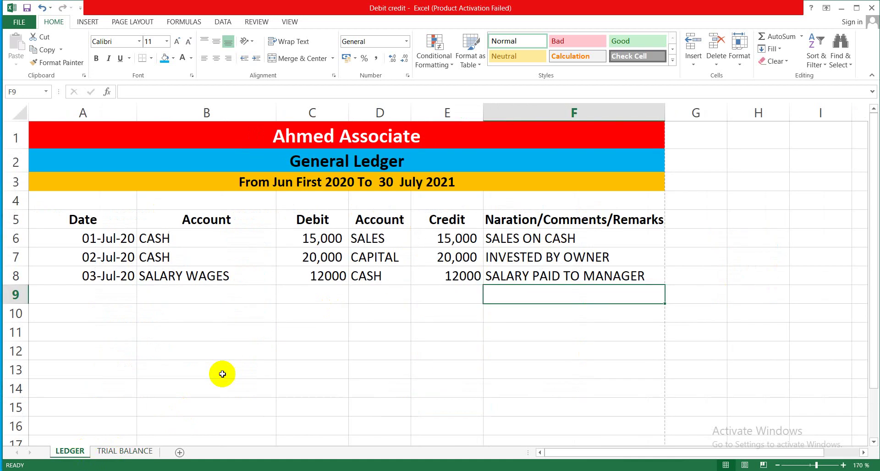
{"action": "left_click", "coordinate": [135, 451]}
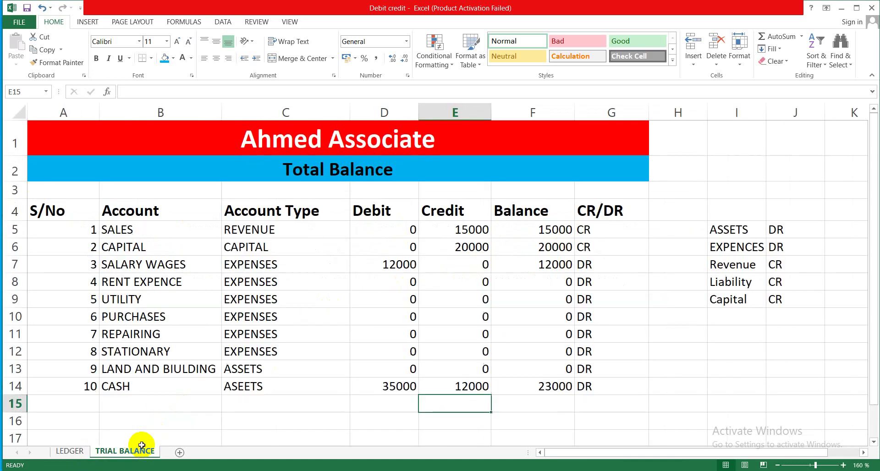
Examine the CASH row's debit, credit and balance formulas in D14, E14 and F14 against the ledger.
{"action": "left_click", "coordinate": [386, 386]}
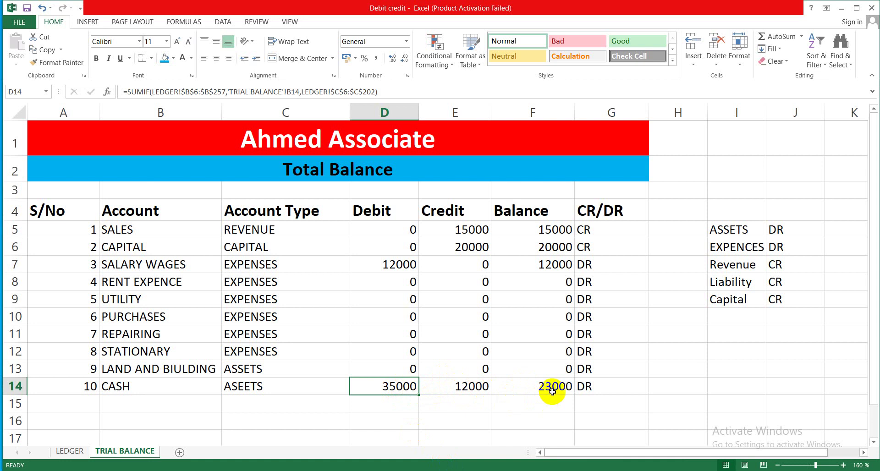
{"action": "left_click", "coordinate": [70, 452]}
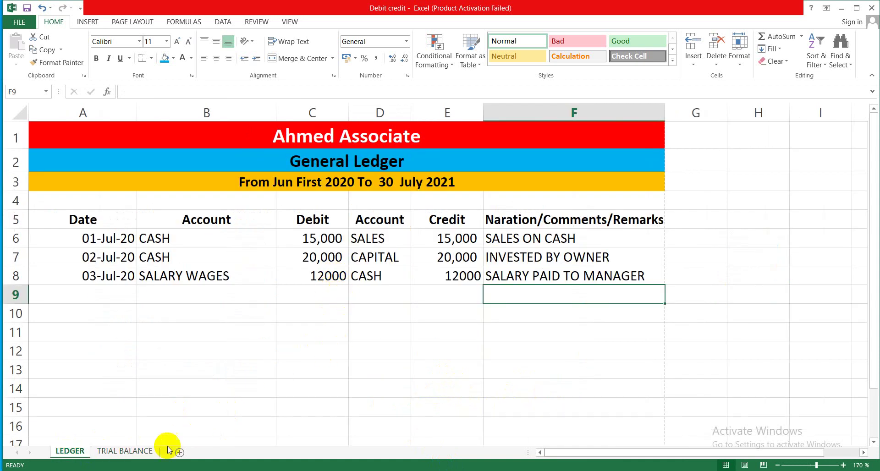
{"action": "left_click", "coordinate": [135, 451]}
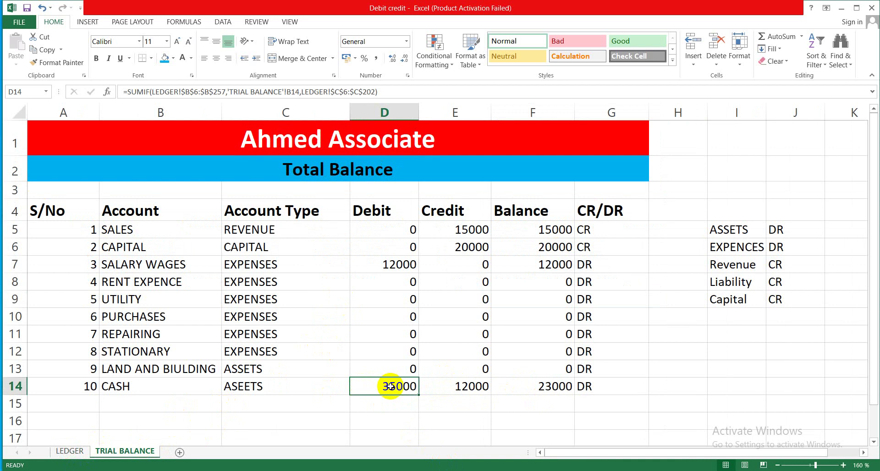
{"action": "left_click", "coordinate": [466, 387]}
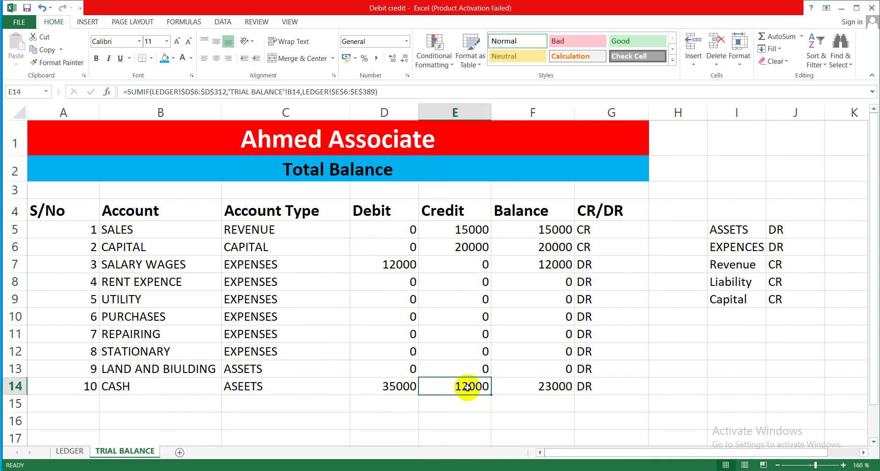
{"action": "left_click", "coordinate": [542, 389]}
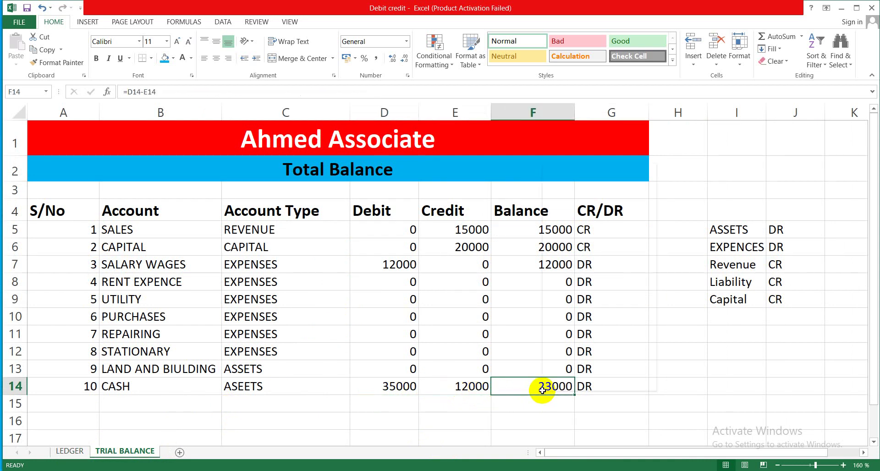
{"action": "right_click", "coordinate": [542, 390]}
{"action": "left_click", "coordinate": [508, 391]}
{"action": "right_click", "coordinate": [506, 392]}
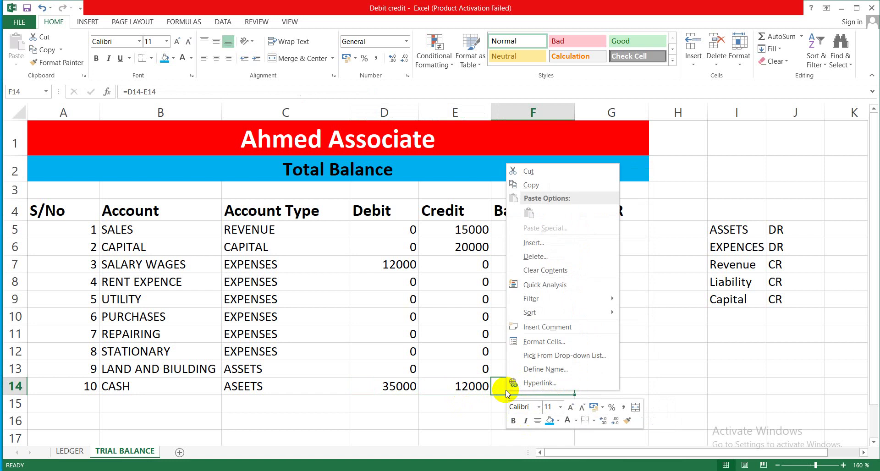
{"action": "left_click", "coordinate": [506, 392]}
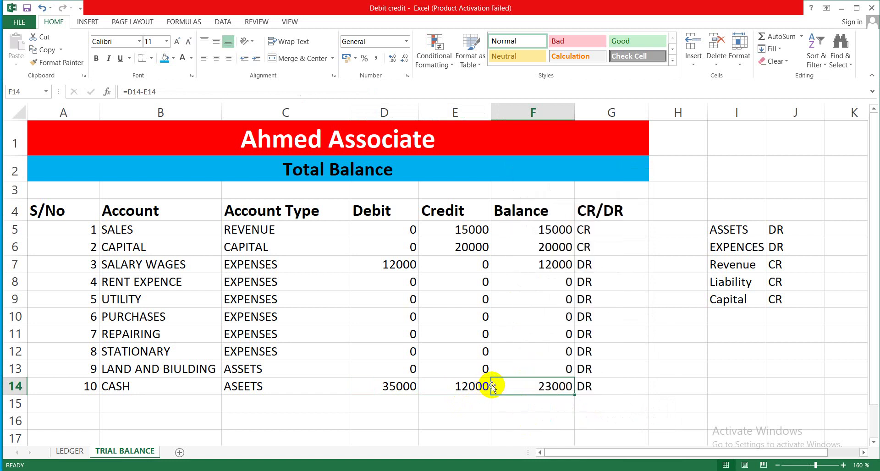